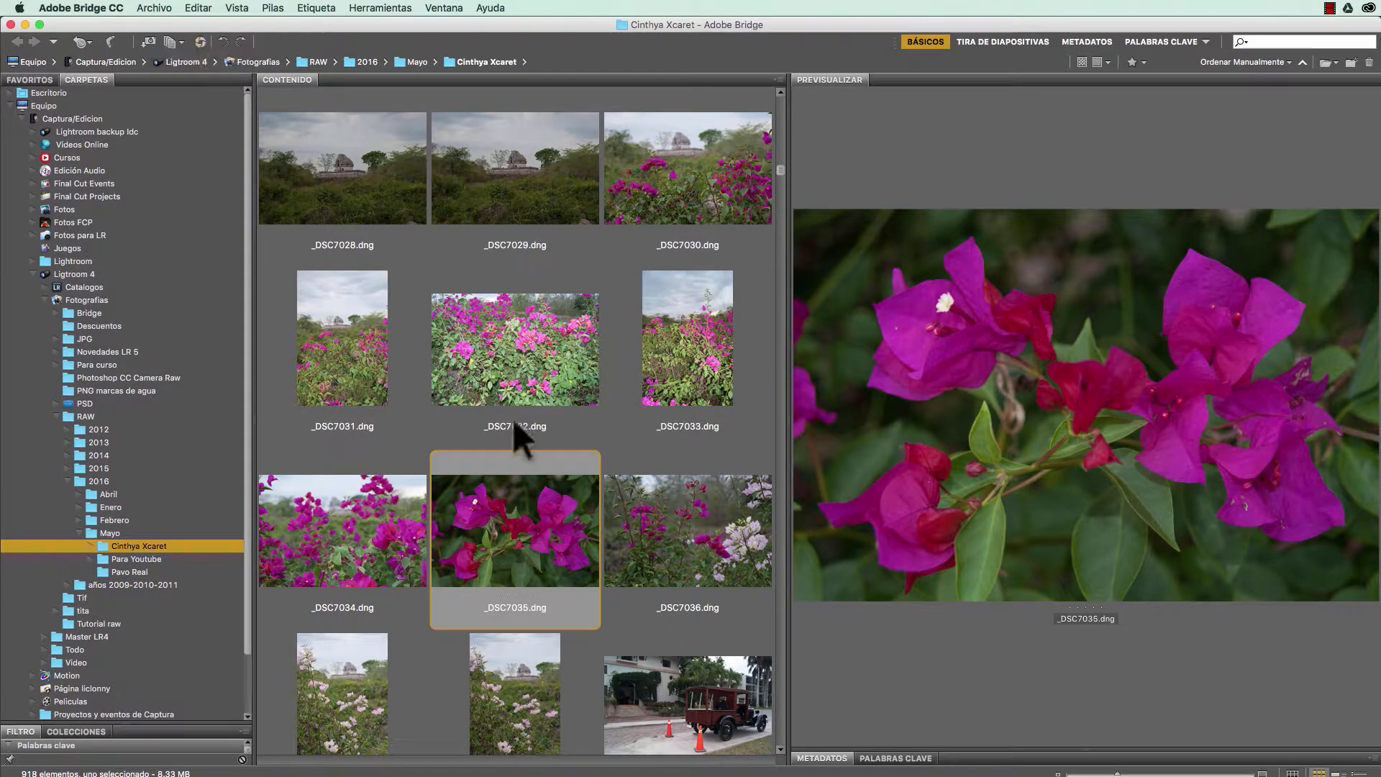
{"action": "scroll", "coordinate": [636, 555], "scroll_direction": "down", "scroll_amount": 6}
{"action": "scroll", "coordinate": [644, 556], "scroll_direction": "up", "scroll_amount": 2}
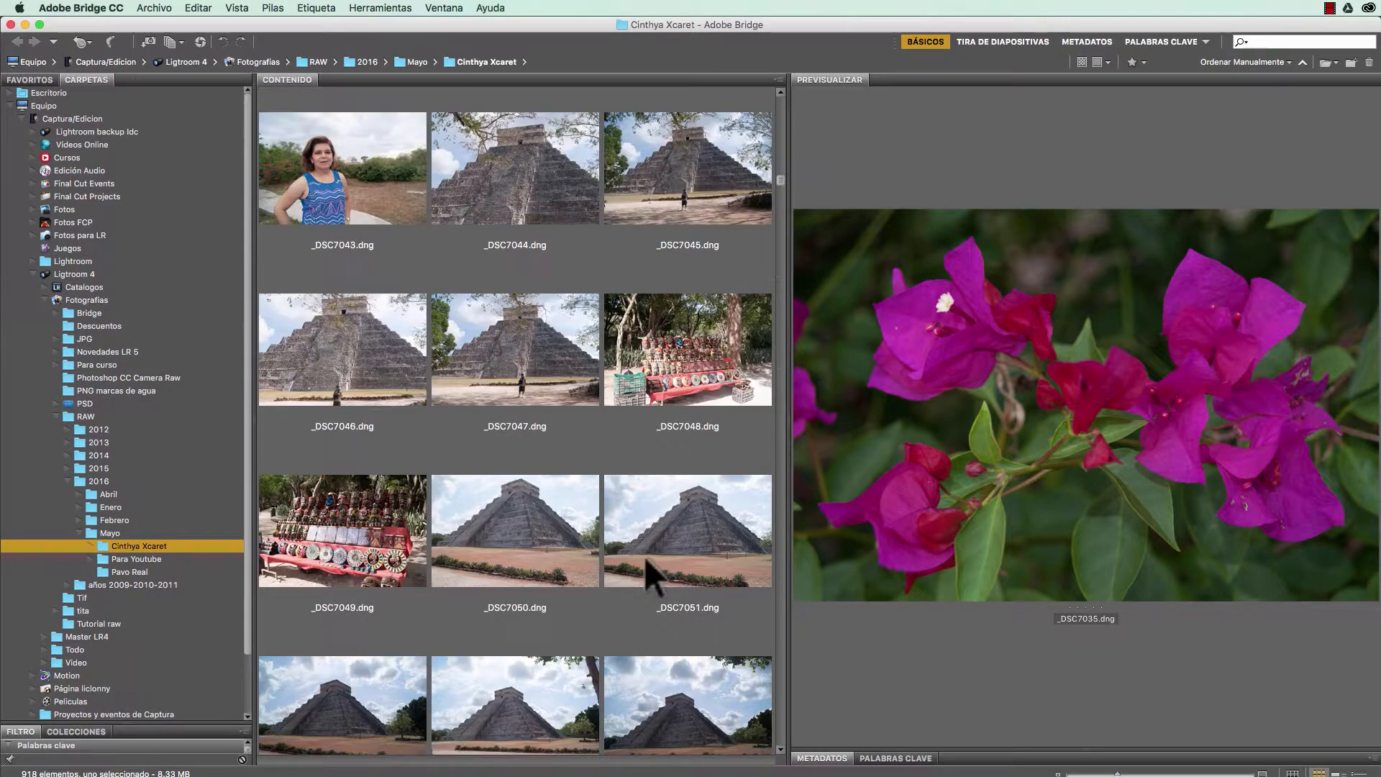
{"action": "left_click", "coordinate": [703, 216]}
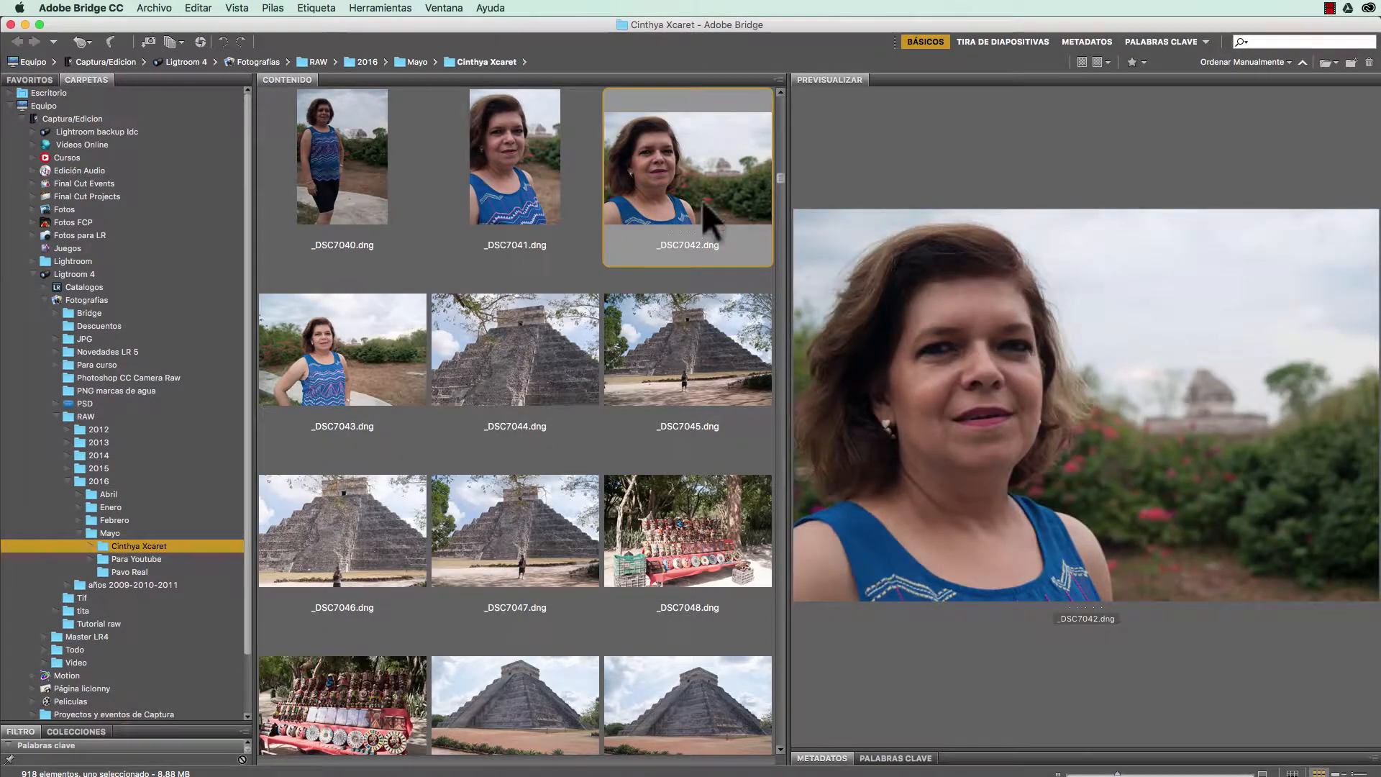
{"action": "scroll", "coordinate": [669, 284], "scroll_direction": "up", "scroll_amount": 1}
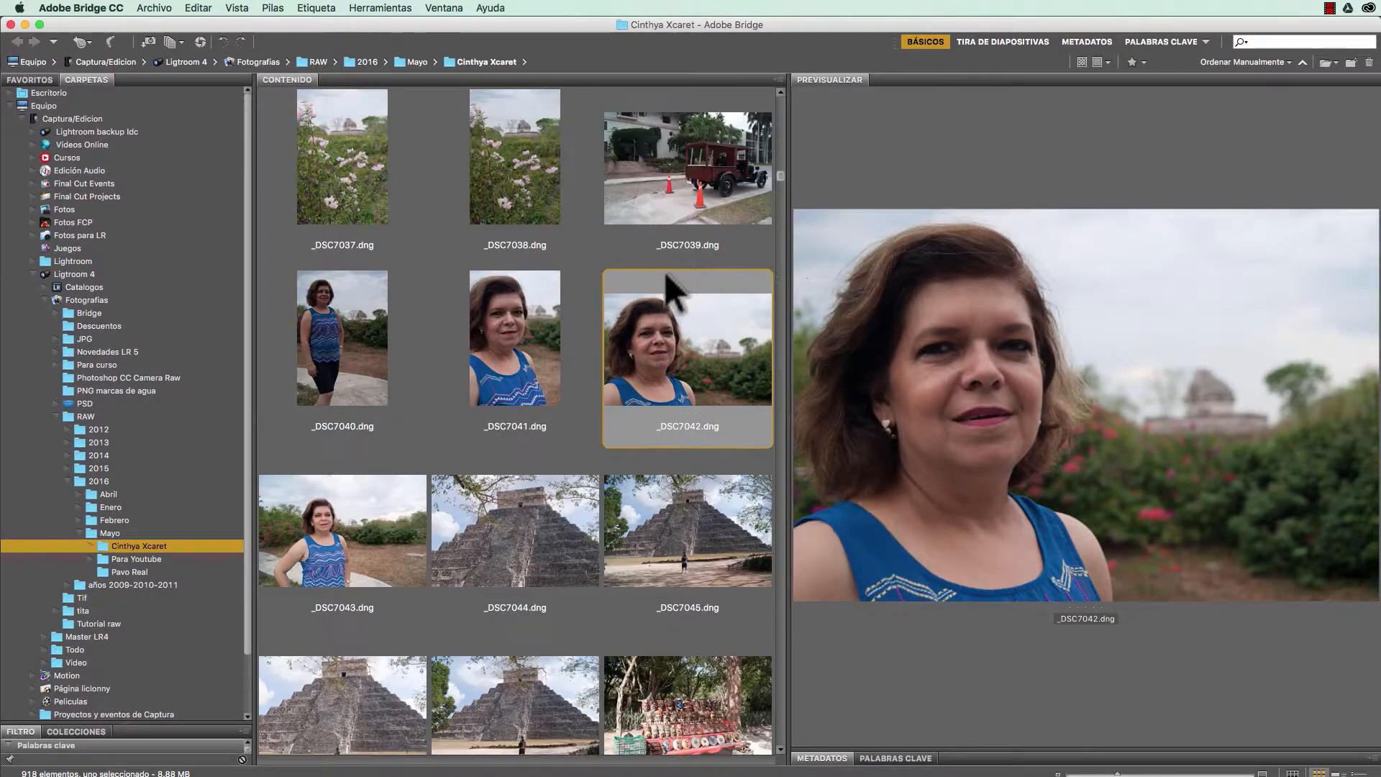
{"action": "double_click", "coordinate": [703, 374]}
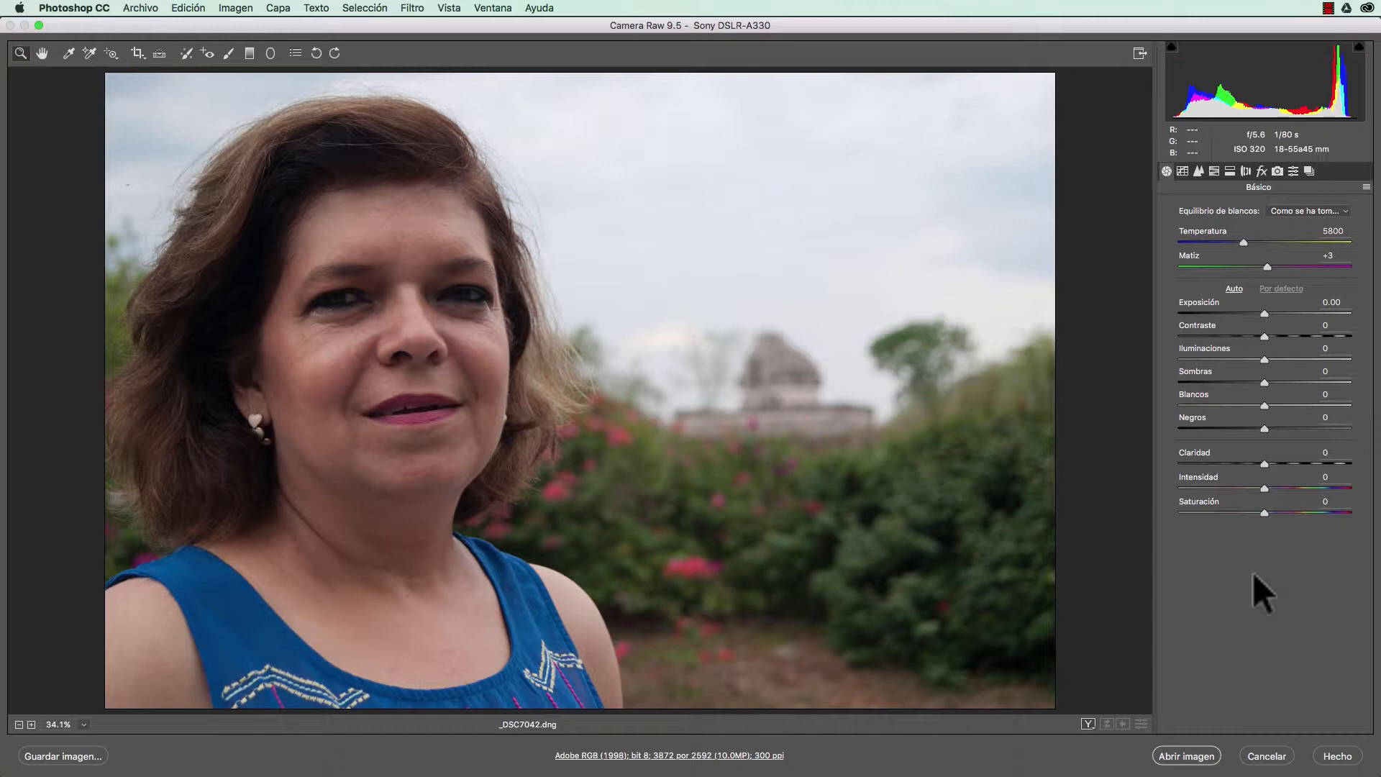
Check the Detalle settings and examine the portrait's skin, eyes and lips at 100% zoom.
{"action": "left_click", "coordinate": [1199, 172]}
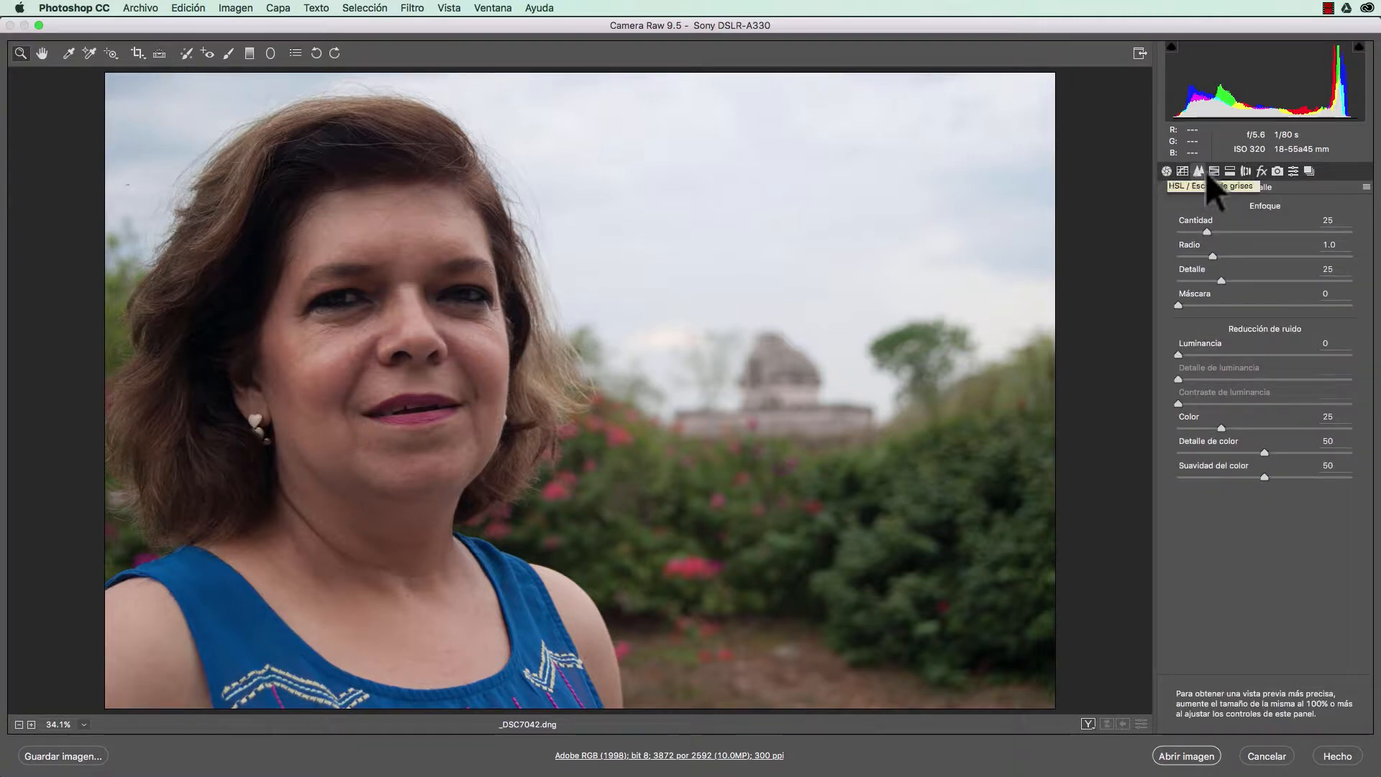
{"action": "left_click", "coordinate": [1166, 171]}
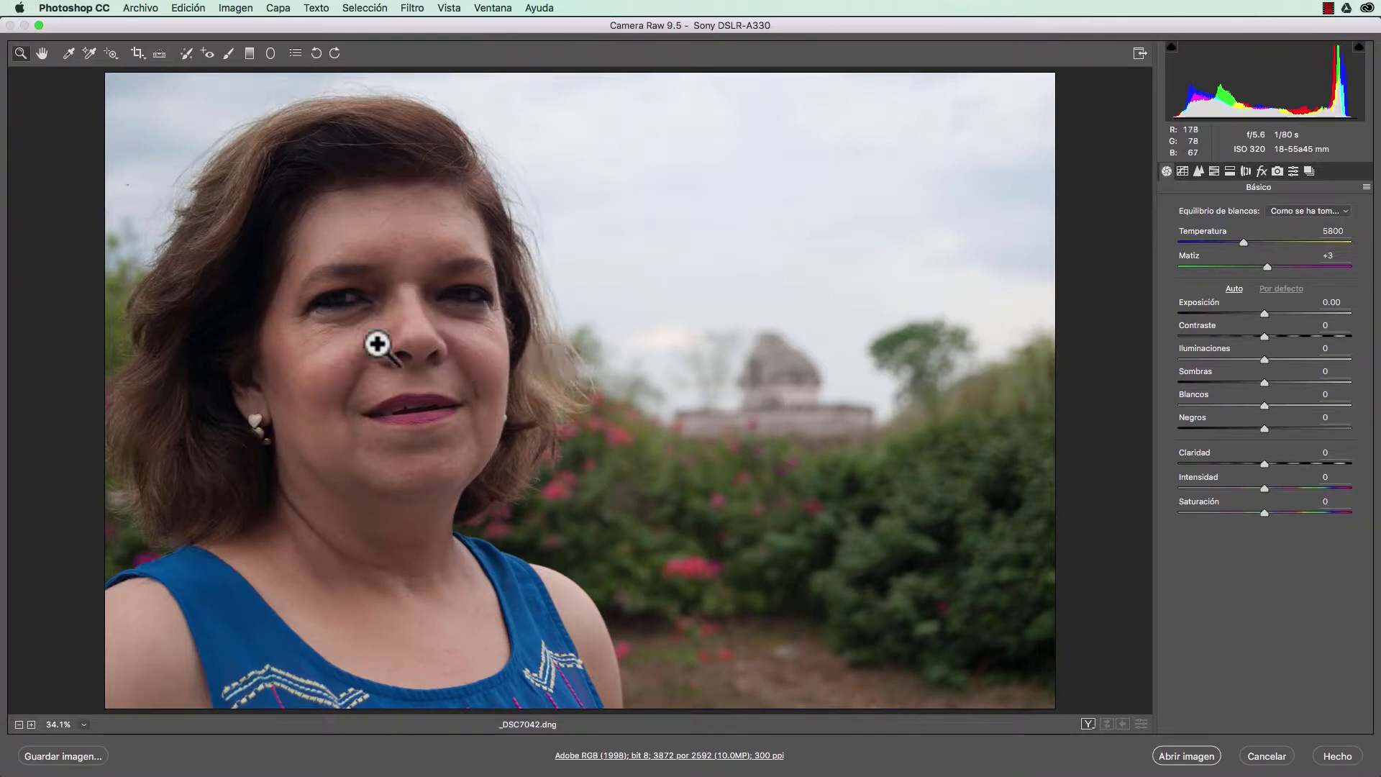
{"action": "left_click", "coordinate": [368, 314]}
{"action": "left_click", "coordinate": [403, 346]}
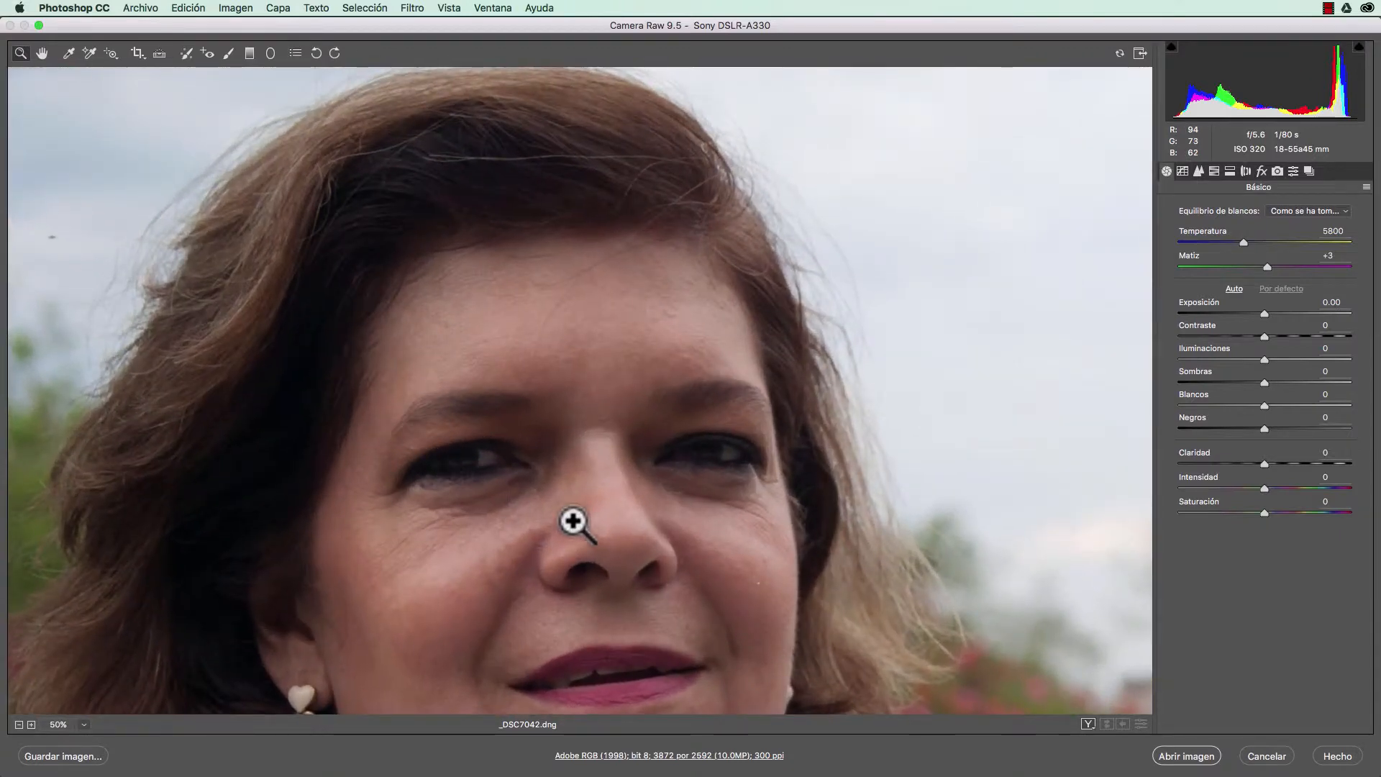
{"action": "left_click", "coordinate": [580, 524]}
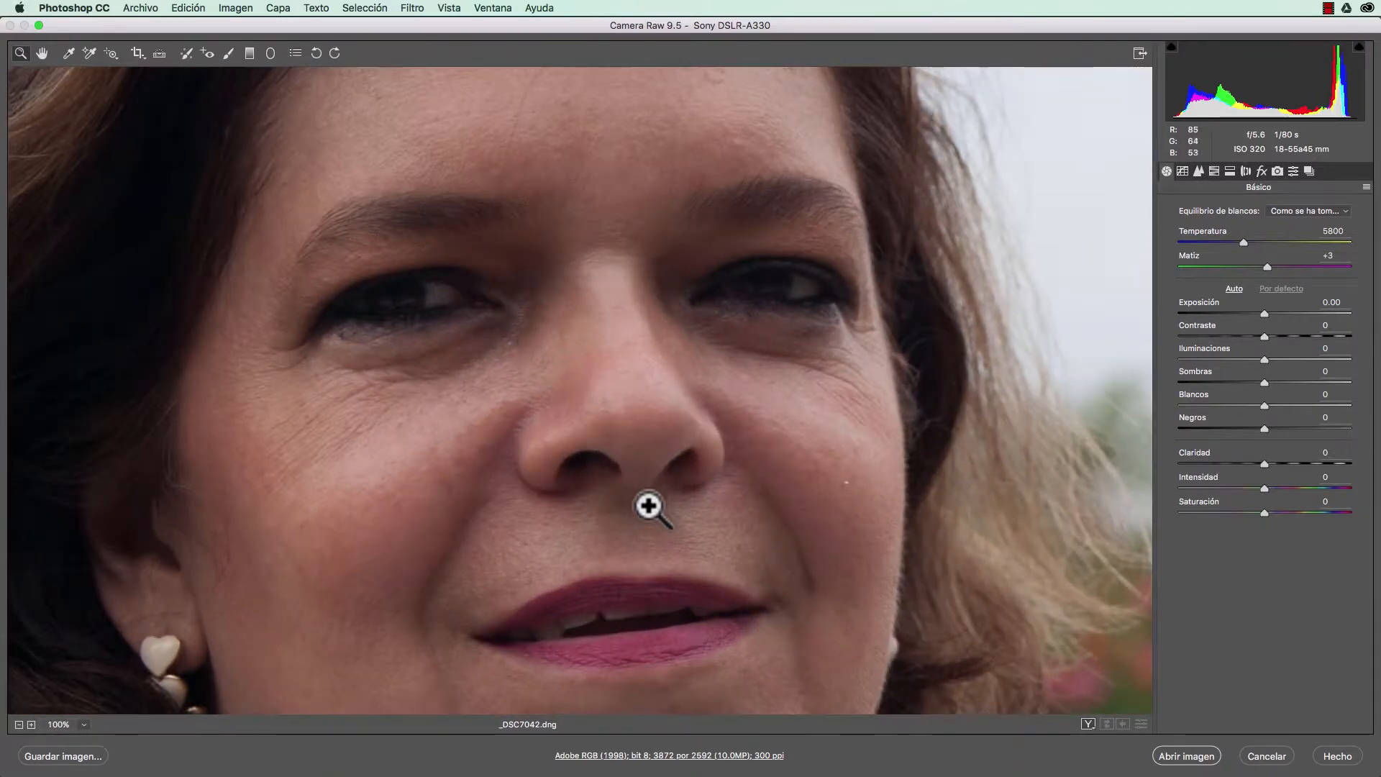
{"action": "key", "text": "space"}
{"action": "left_click_drag", "start_coordinate": [555, 468], "coordinate": [484, 437]}
{"action": "left_click_drag", "start_coordinate": [640, 538], "coordinate": [653, 496]}
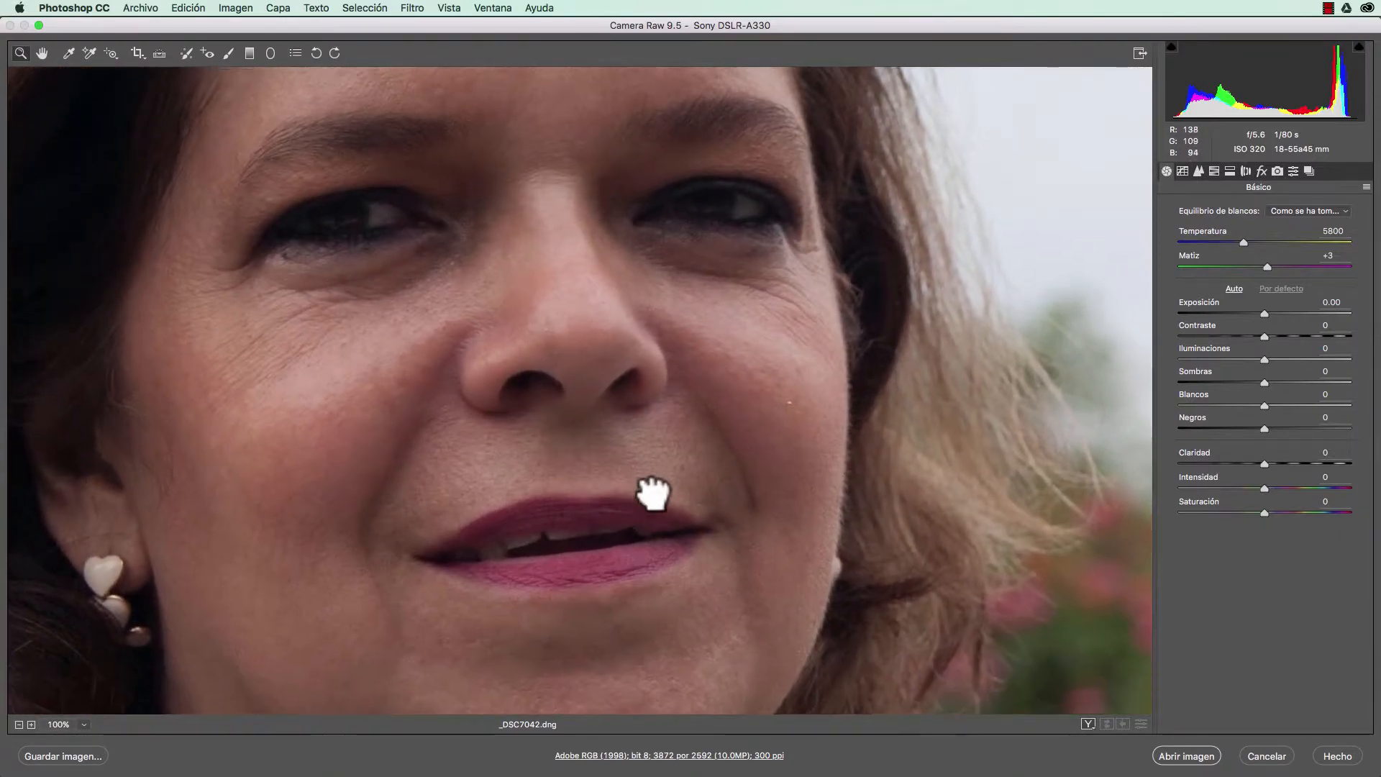
{"action": "left_click_drag", "start_coordinate": [348, 493], "coordinate": [468, 477]}
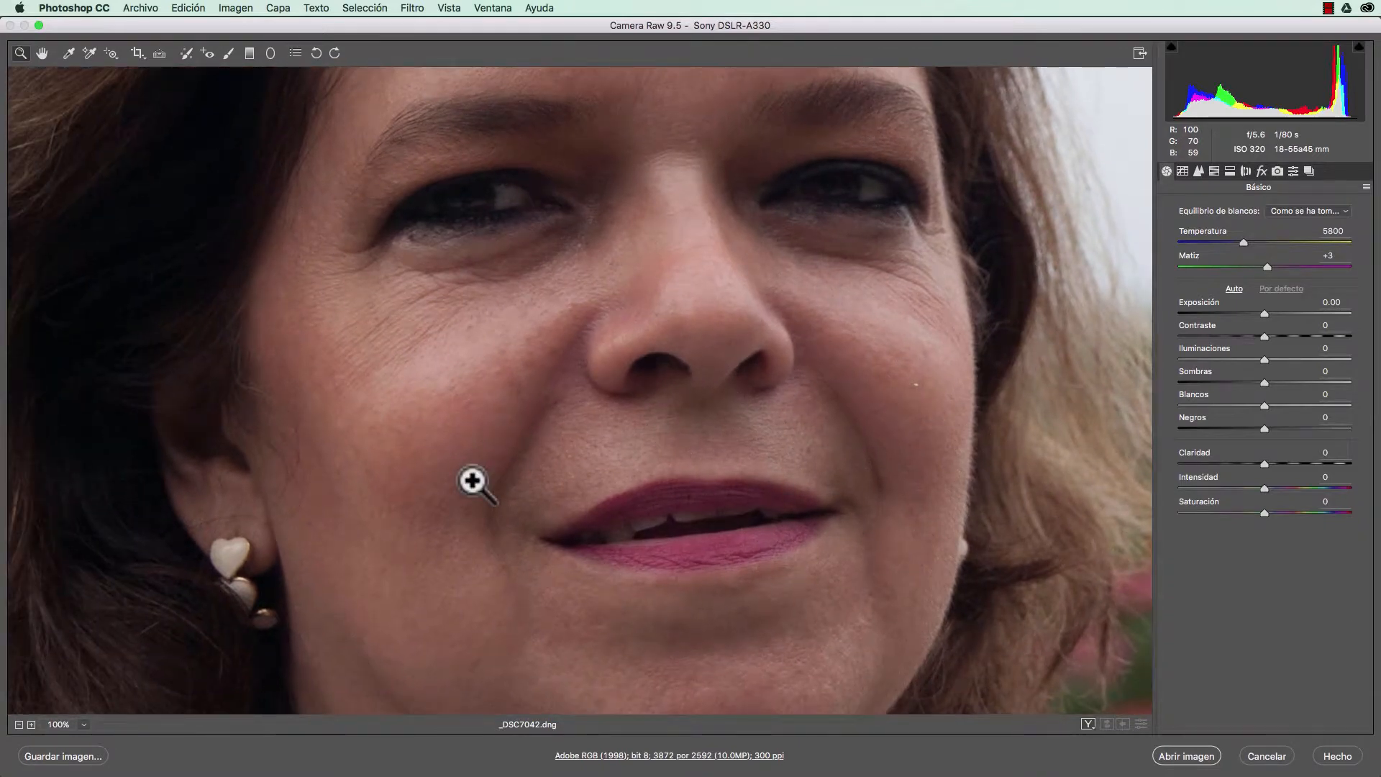
{"action": "left_click", "coordinate": [487, 480], "text": "alt"}
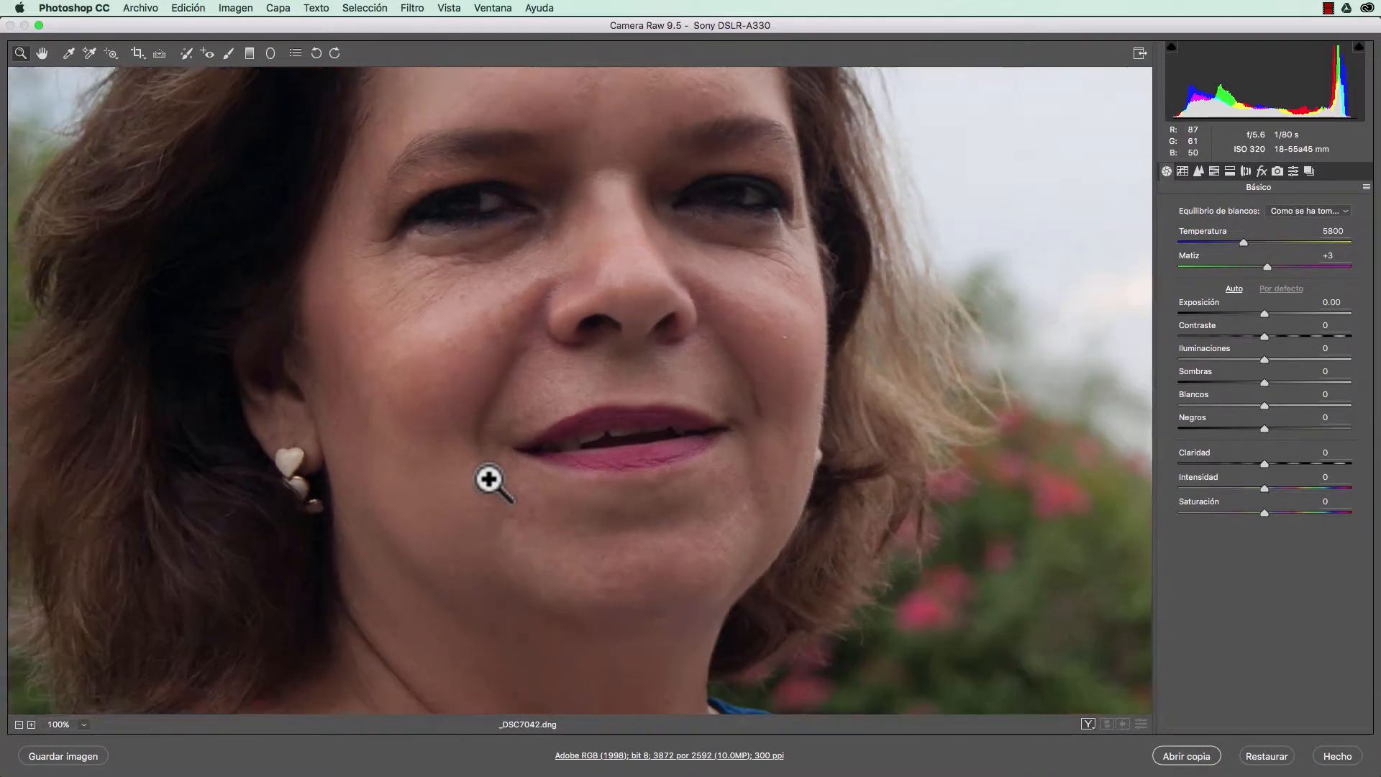
{"action": "left_click", "coordinate": [489, 480], "text": "alt"}
{"action": "left_click", "coordinate": [488, 480], "text": "alt"}
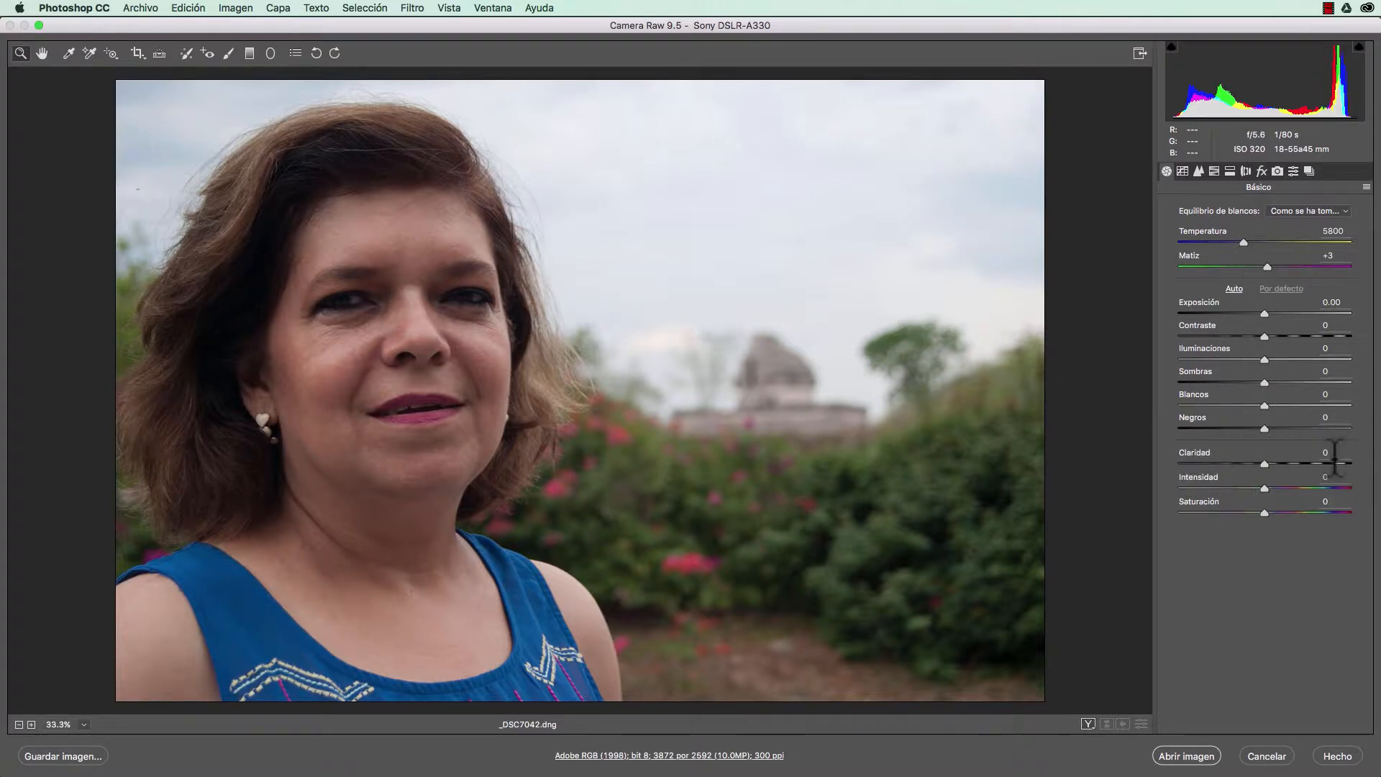
Set the portrait's Exposición to +0.50 and, after trying the lowest contrast of -100, set Contraste to +6.
{"action": "left_click", "coordinate": [1284, 302]}
{"action": "mouse_move", "coordinate": [1263, 312]}
{"action": "left_mouse_down"}
{"action": "mouse_move", "coordinate": [1326, 313]}
{"action": "mouse_move", "coordinate": [1210, 315]}
{"action": "mouse_move", "coordinate": [1272, 318]}
{"action": "left_mouse_up"}
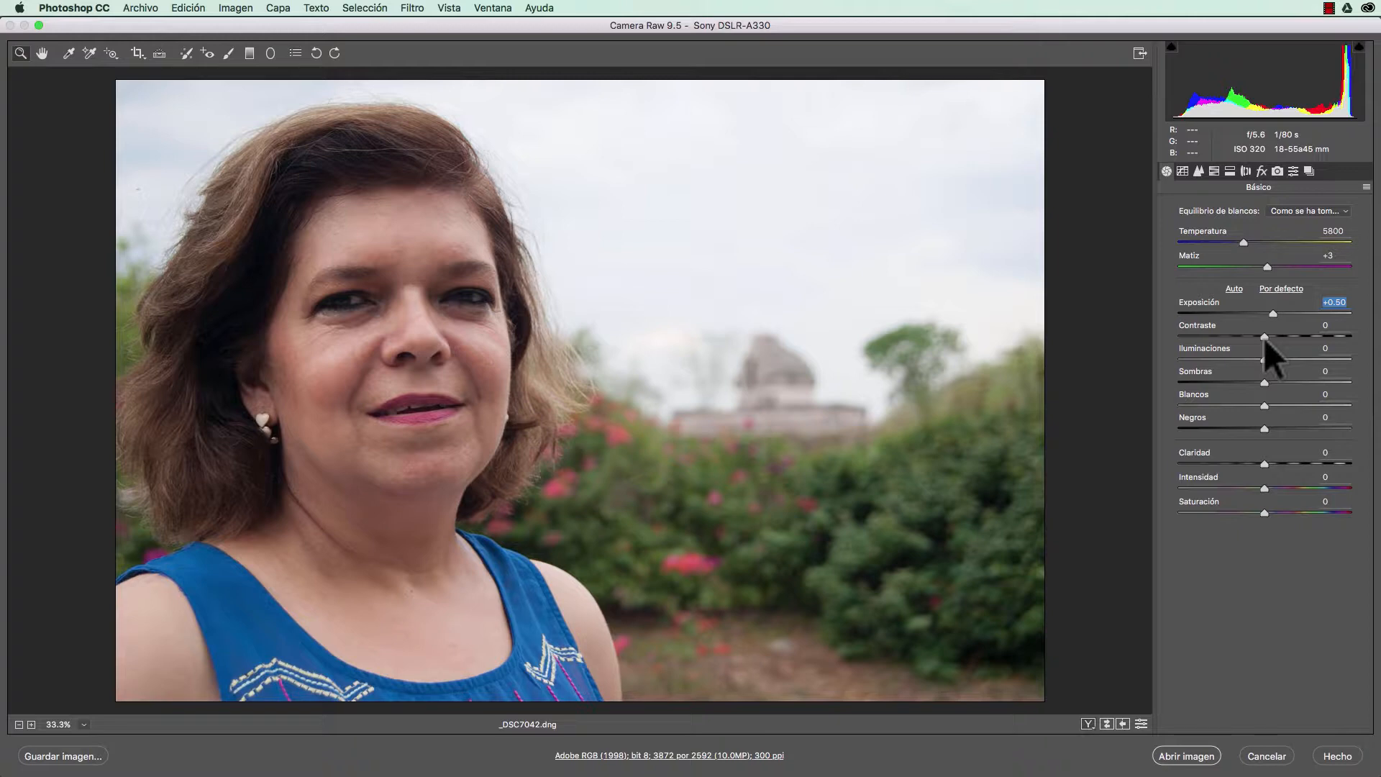
{"action": "left_click_drag", "start_coordinate": [1265, 338], "coordinate": [1156, 336]}
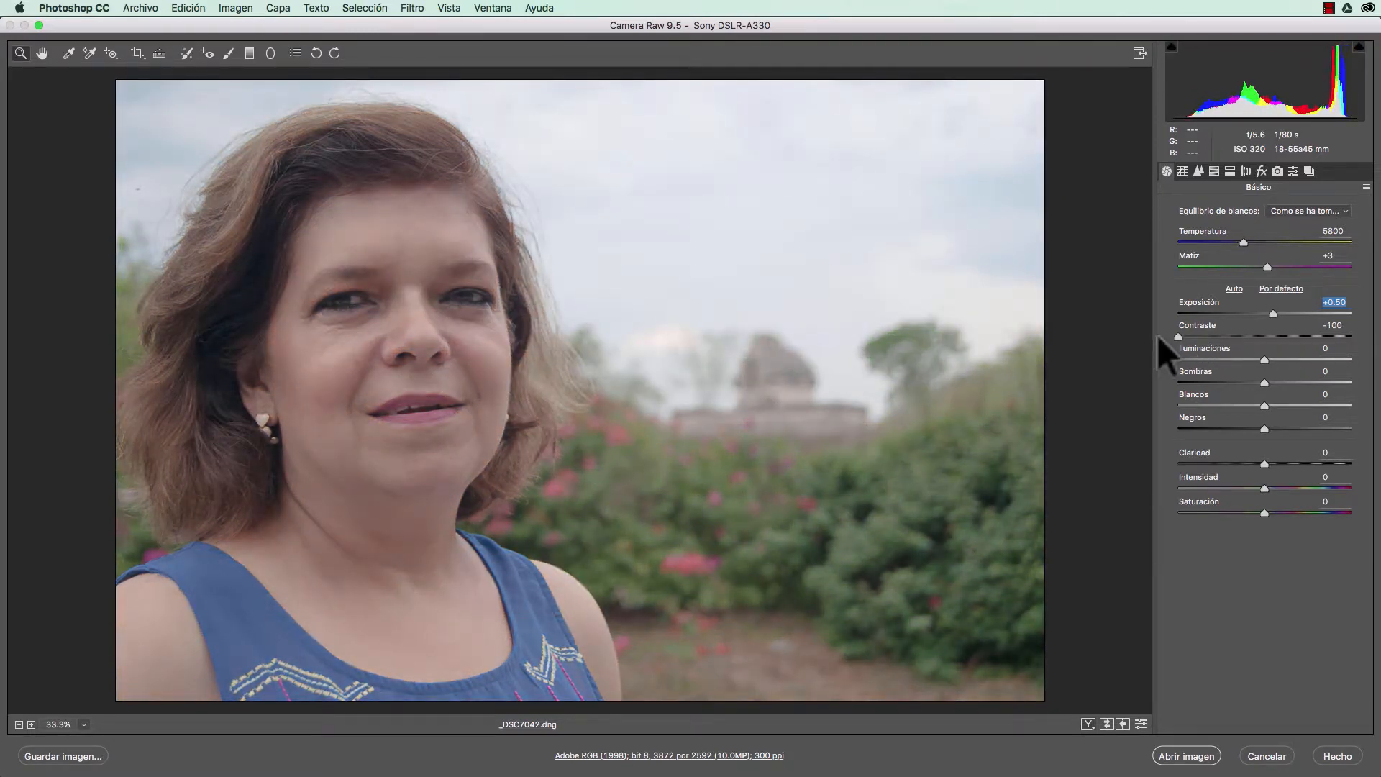
{"action": "left_click_drag", "start_coordinate": [1178, 336], "coordinate": [1269, 337]}
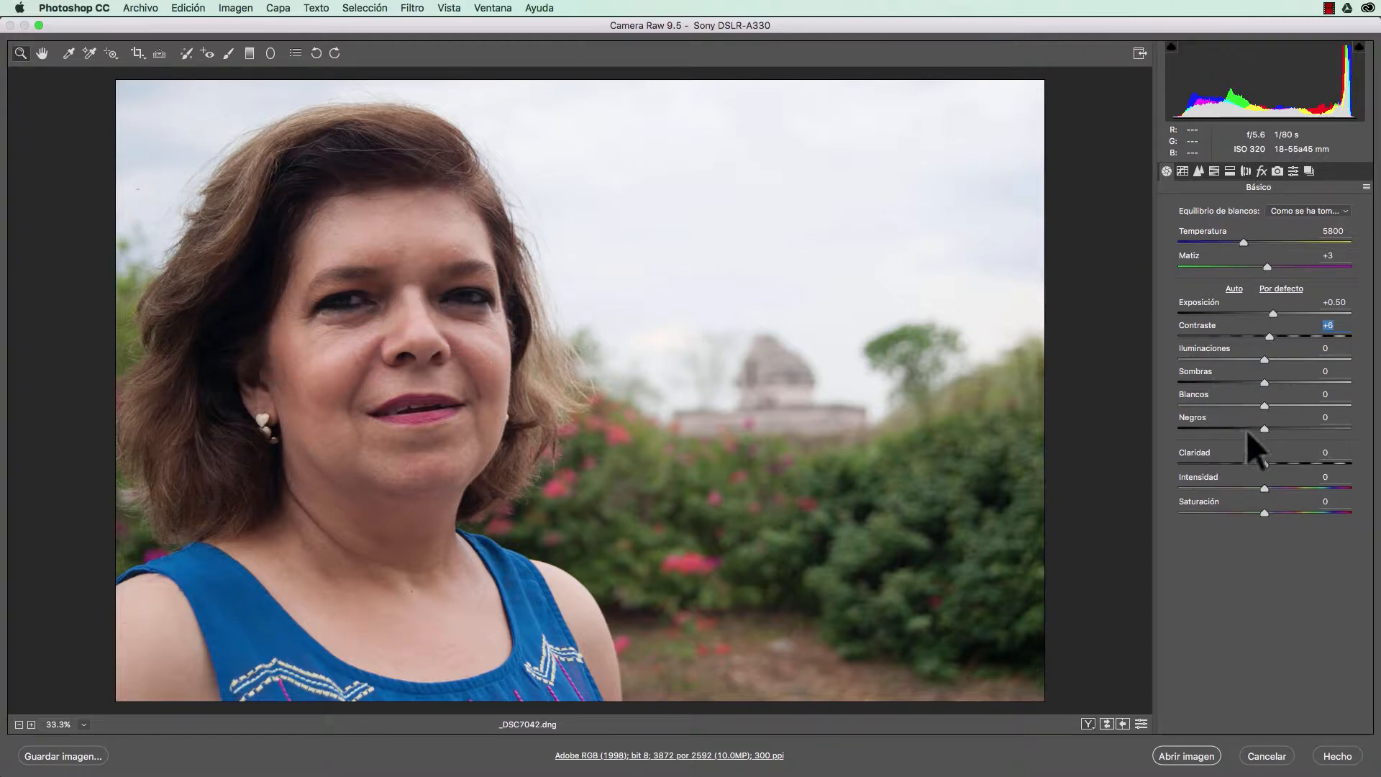
Try Sombras at +100, +6 and +78, judging the effect on the dark hair beside the forehead at 300% zoom.
{"action": "left_click_drag", "start_coordinate": [1262, 380], "coordinate": [1353, 382]}
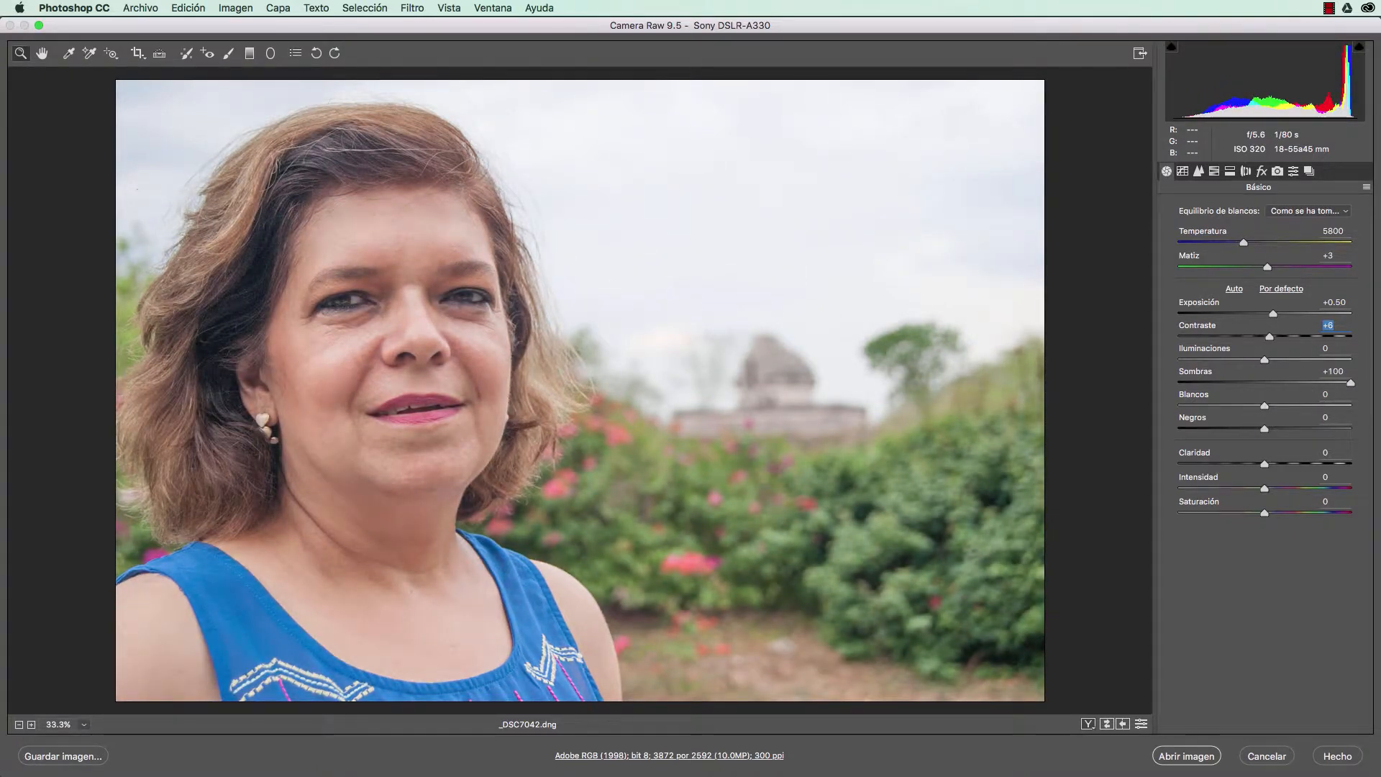
{"action": "left_click_drag", "start_coordinate": [1340, 381], "coordinate": [1309, 384]}
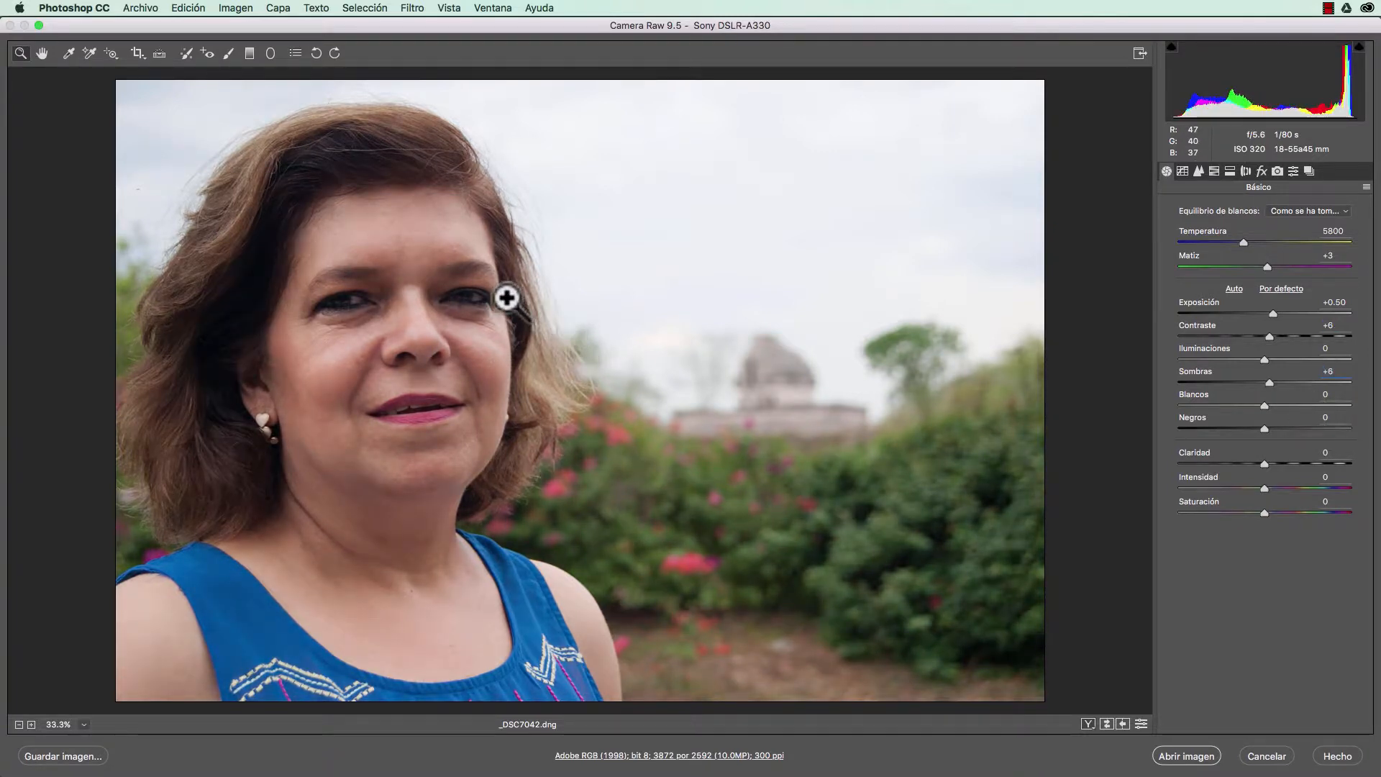
{"action": "left_click", "coordinate": [508, 299]}
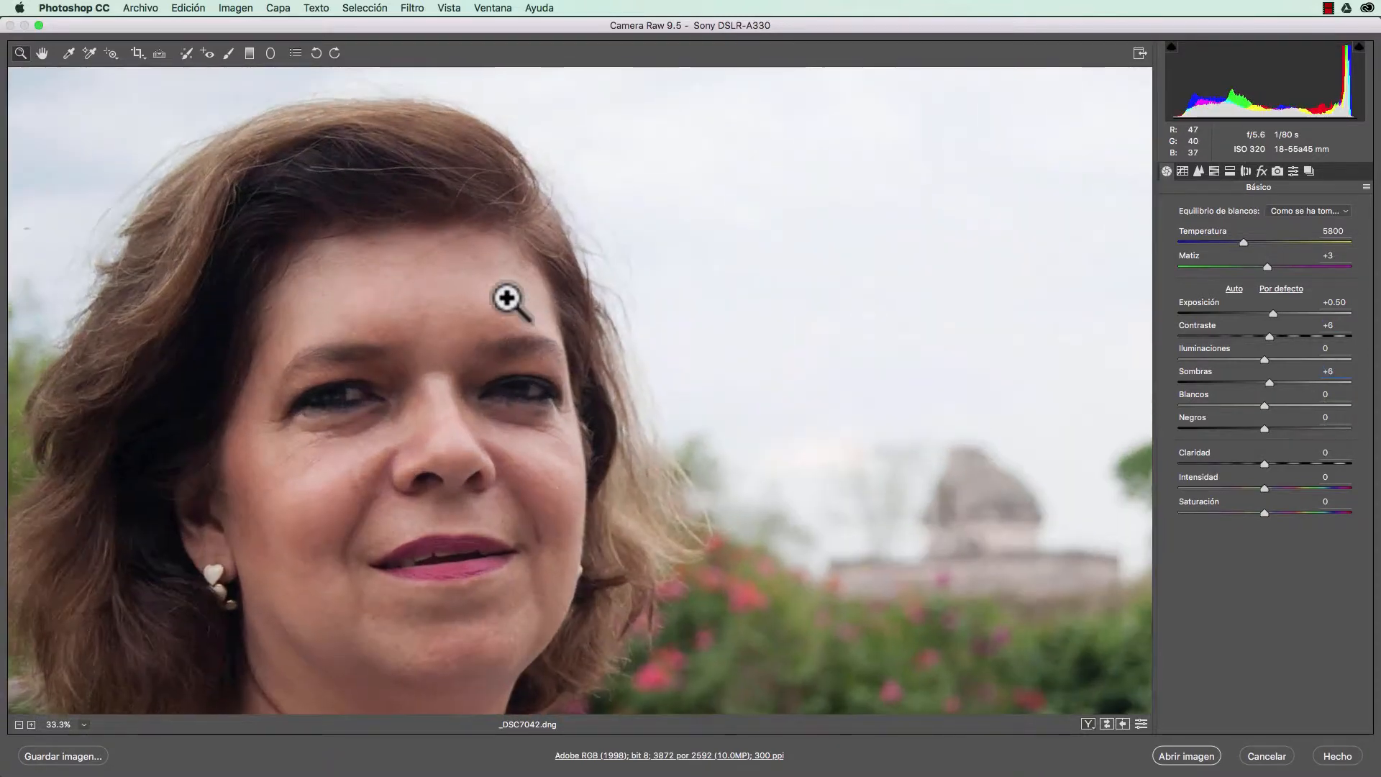
{"action": "left_click", "coordinate": [508, 301]}
{"action": "left_click", "coordinate": [638, 330]}
{"action": "left_click", "coordinate": [644, 370]}
{"action": "left_click", "coordinate": [644, 370]}
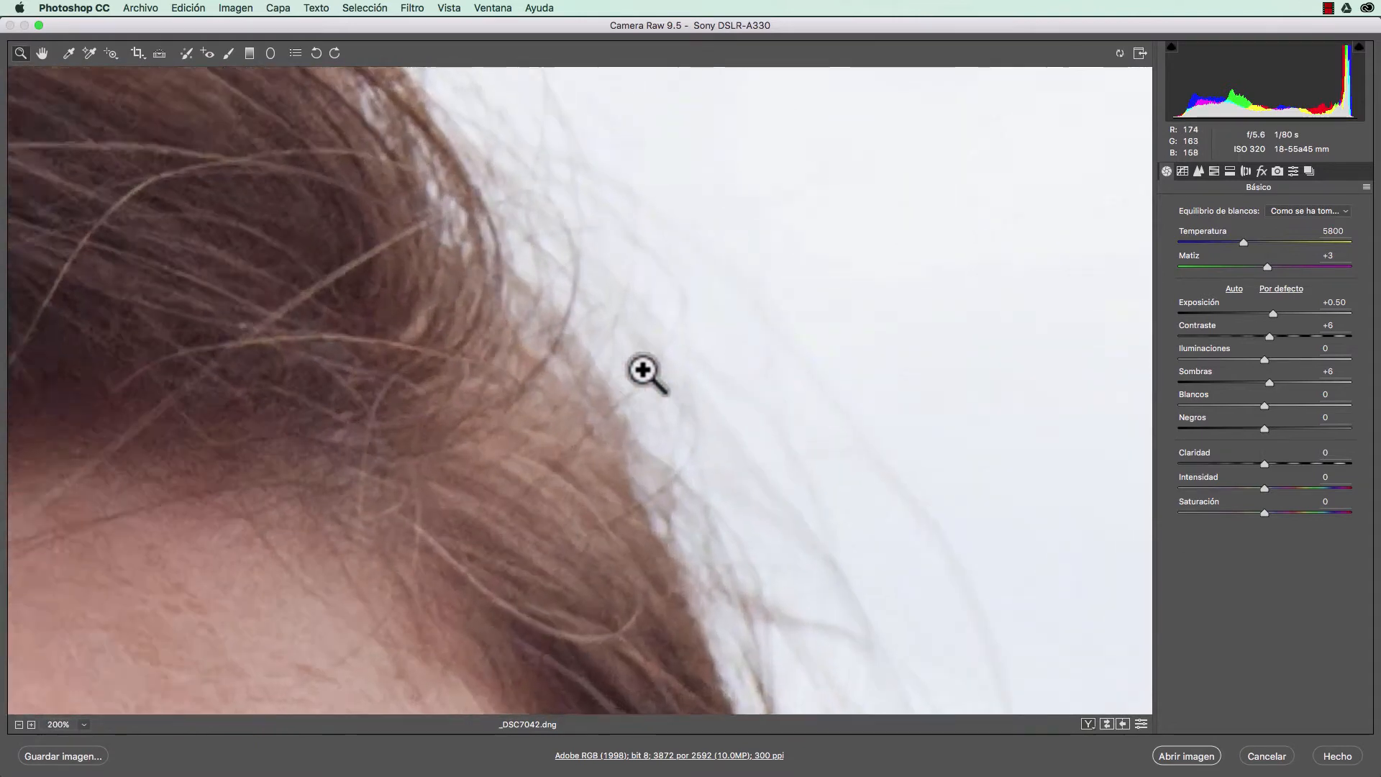
{"action": "left_click", "coordinate": [657, 406]}
{"action": "key", "text": "space"}
{"action": "left_click_drag", "start_coordinate": [583, 359], "coordinate": [550, 268]}
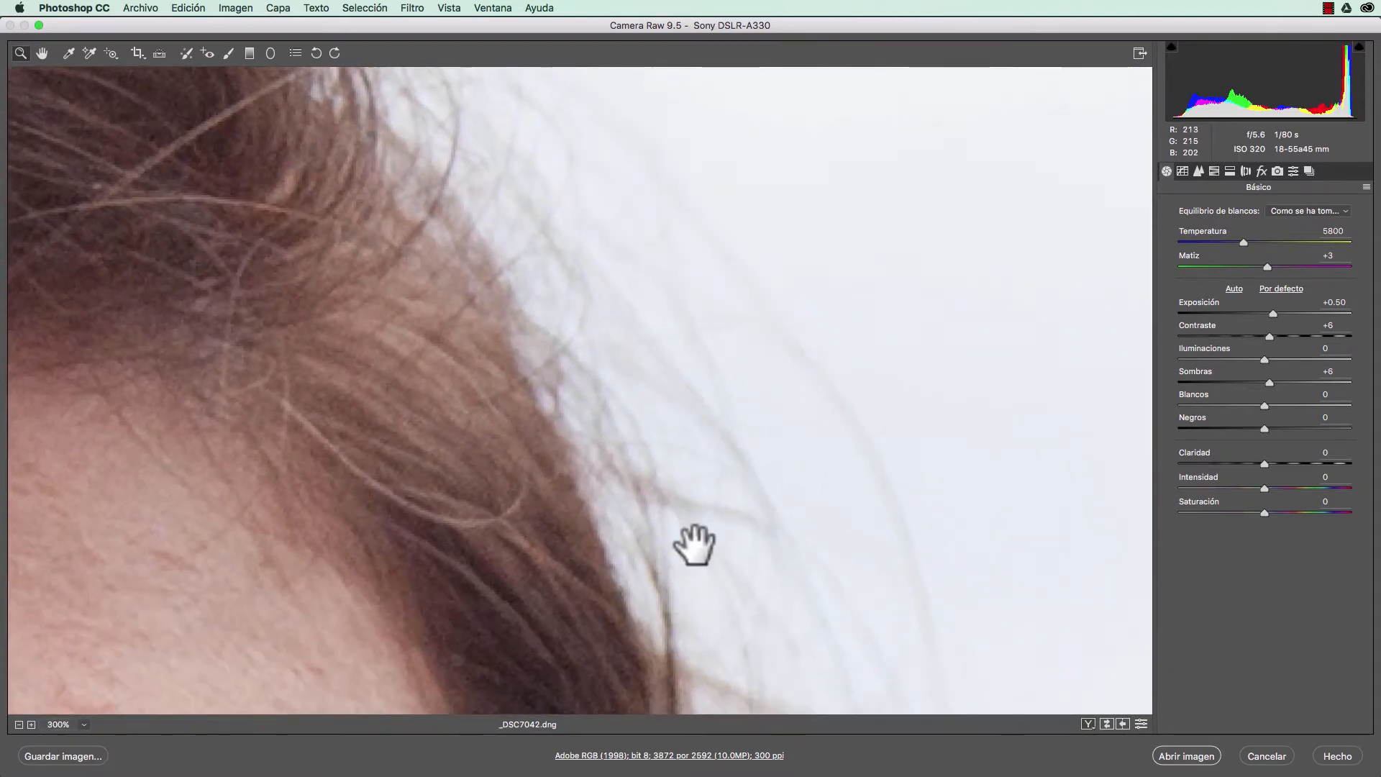
{"action": "left_click_drag", "start_coordinate": [693, 545], "coordinate": [656, 333]}
{"action": "left_click_drag", "start_coordinate": [624, 397], "coordinate": [487, 352]}
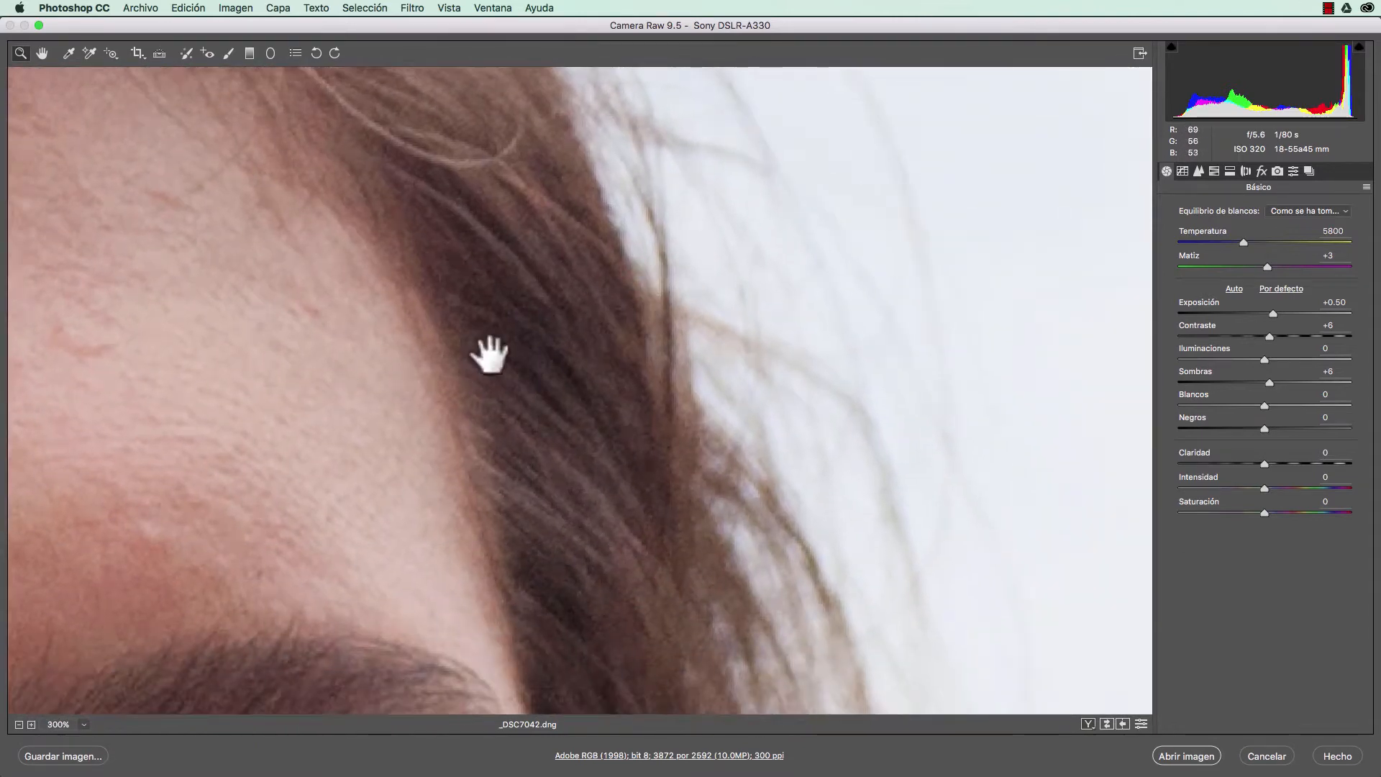
{"action": "left_click", "coordinate": [1269, 383]}
{"action": "left_click_drag", "start_coordinate": [1269, 382], "coordinate": [1335, 384]}
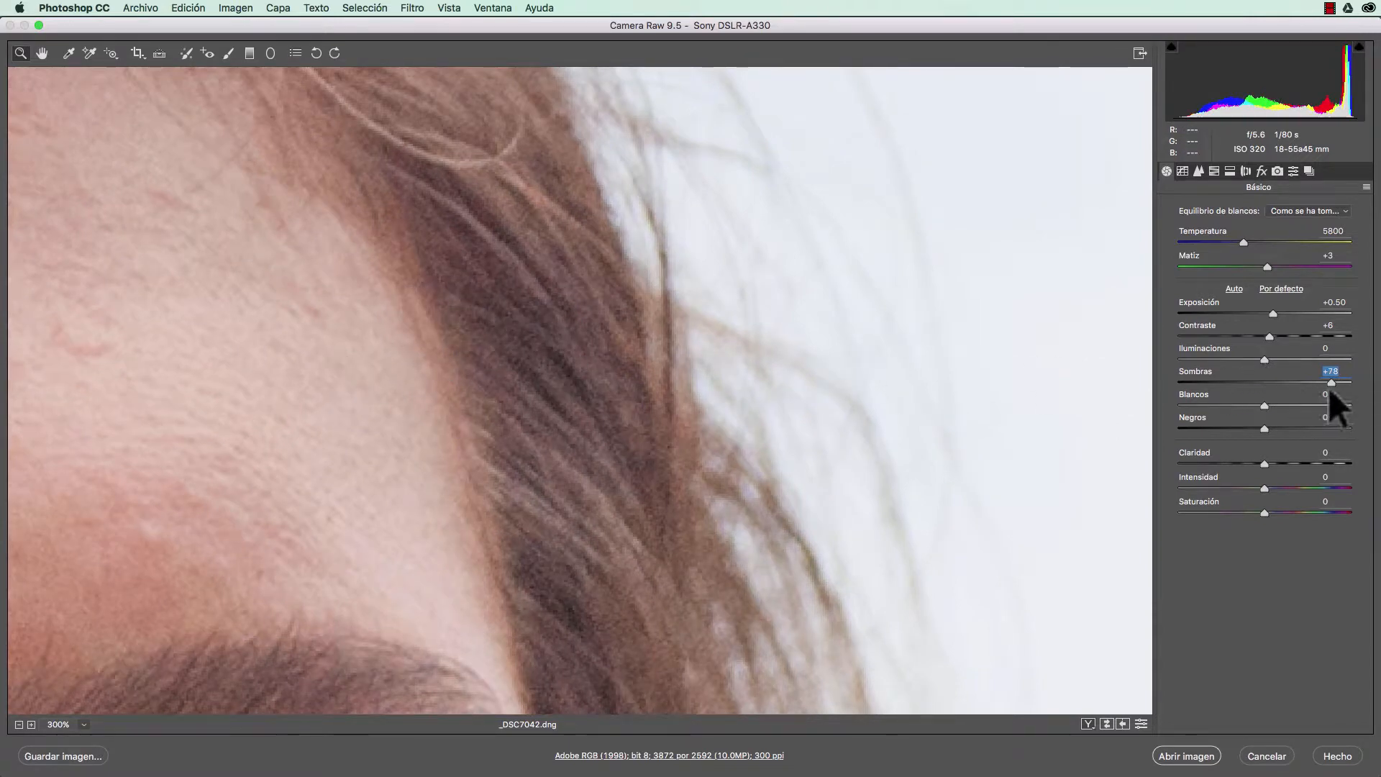
Reduce Sombras to +18 and try Iluminaciones at -100 before resetting it to 0.
{"action": "left_click_drag", "start_coordinate": [1331, 382], "coordinate": [1155, 363]}
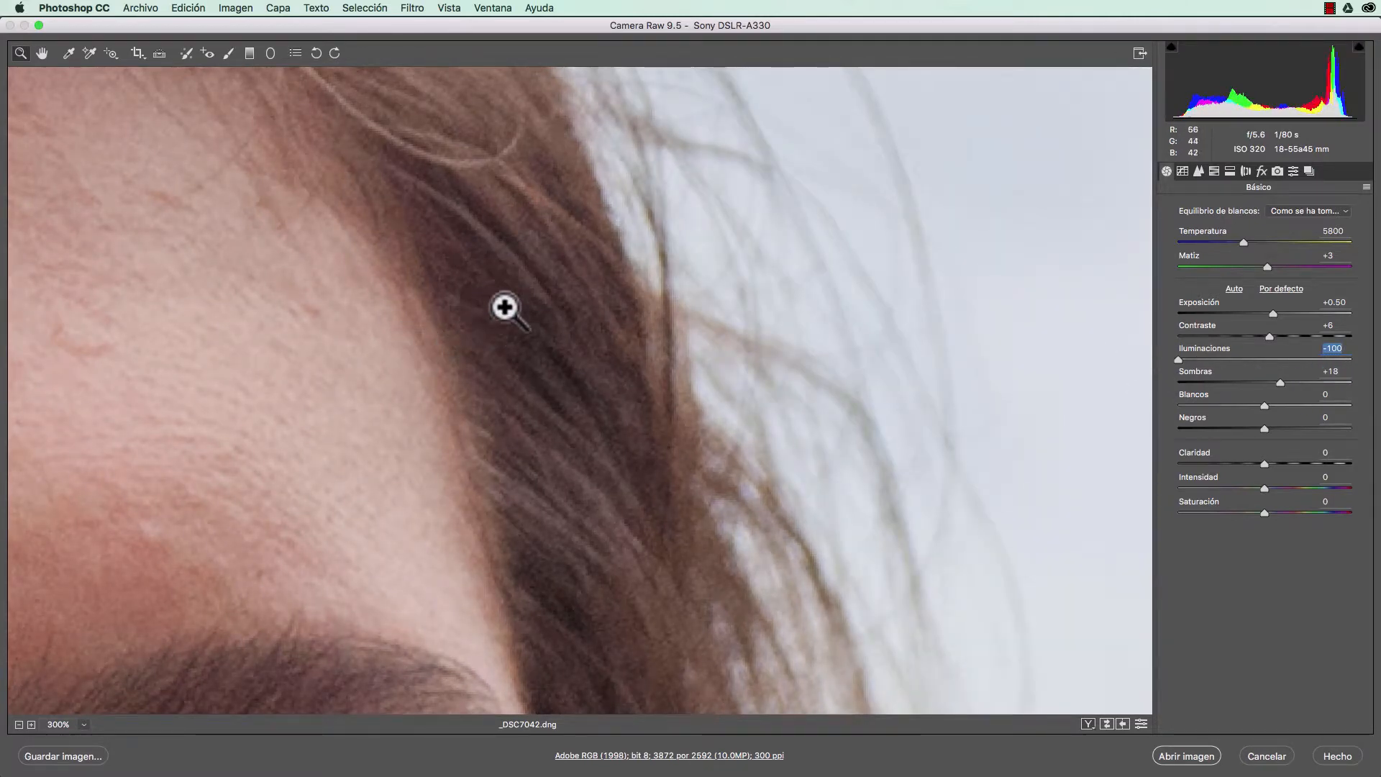
{"action": "left_click_drag", "start_coordinate": [1178, 360], "coordinate": [1277, 366]}
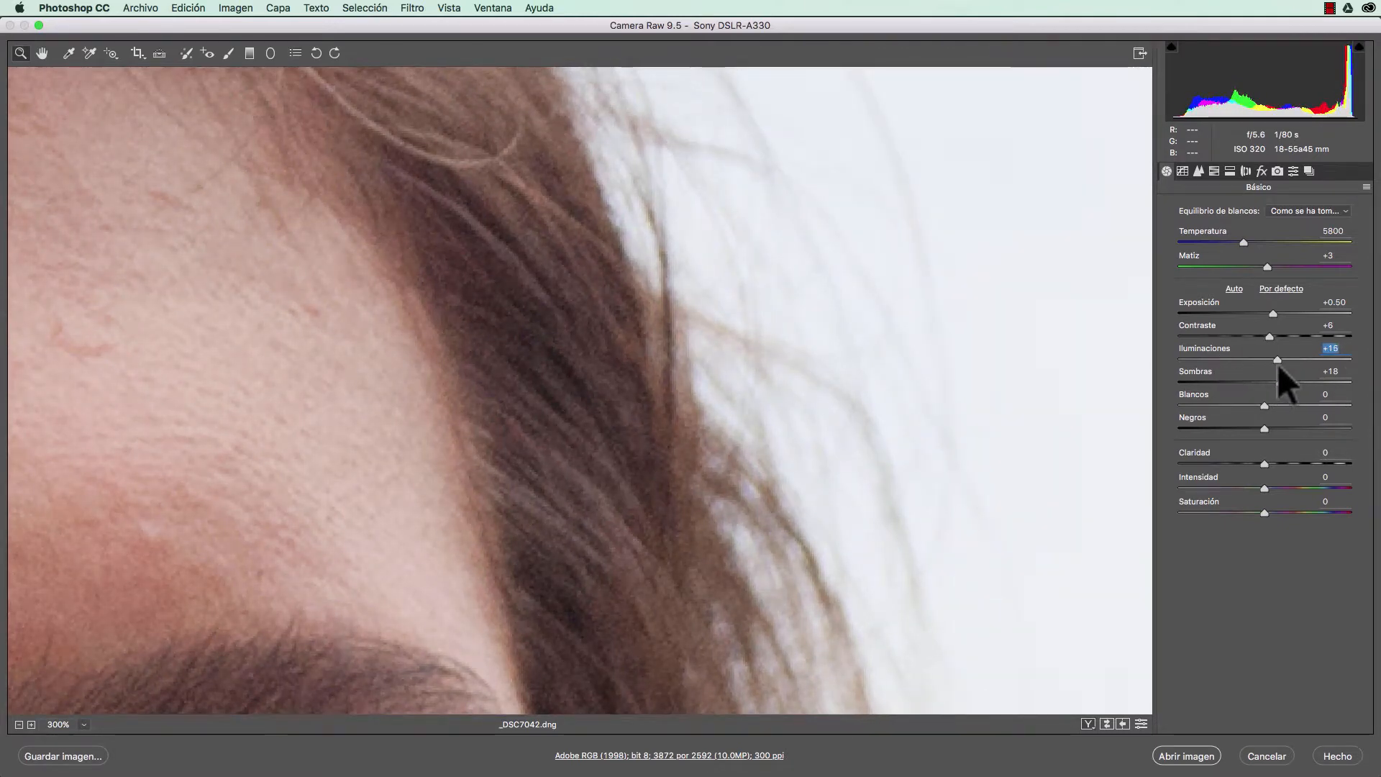
{"action": "double_click", "coordinate": [1277, 361]}
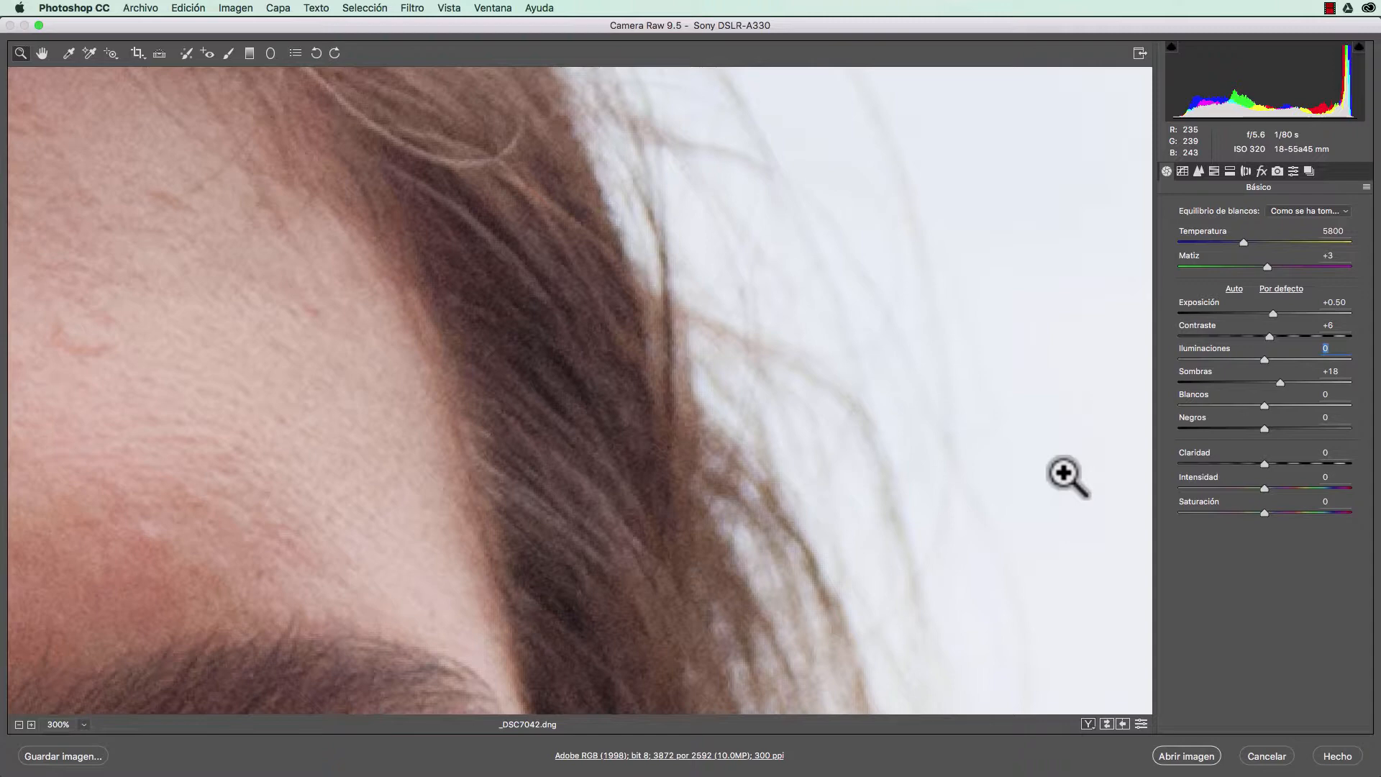
Set Sombras to +34, Blancos to -29 and Negros to -6 for the whole portrait.
{"action": "left_click", "coordinate": [596, 442], "text": "alt"}
{"action": "left_click", "coordinate": [596, 443], "text": "alt"}
{"action": "left_click", "coordinate": [595, 443], "text": "alt"}
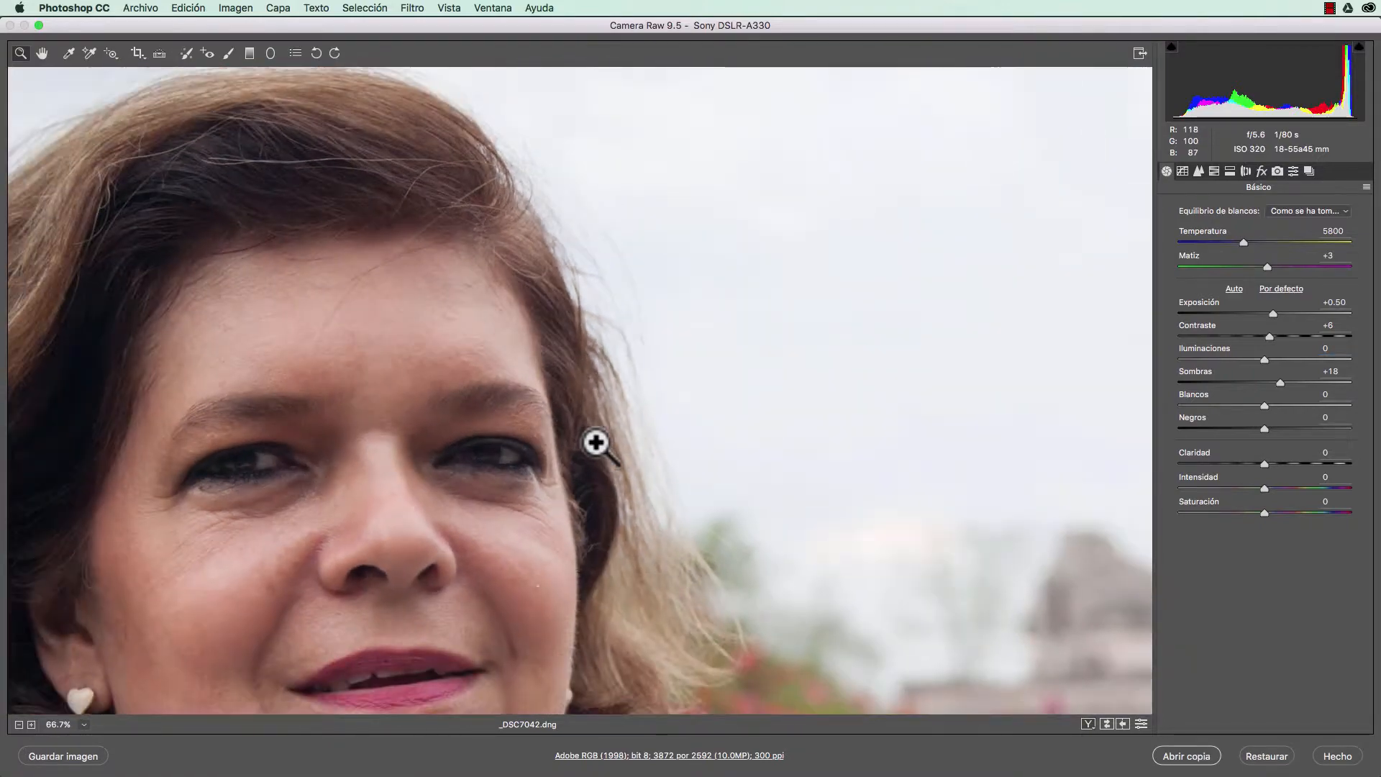
{"action": "left_click", "coordinate": [595, 443], "text": "alt"}
{"action": "left_click", "coordinate": [595, 443], "text": "alt"}
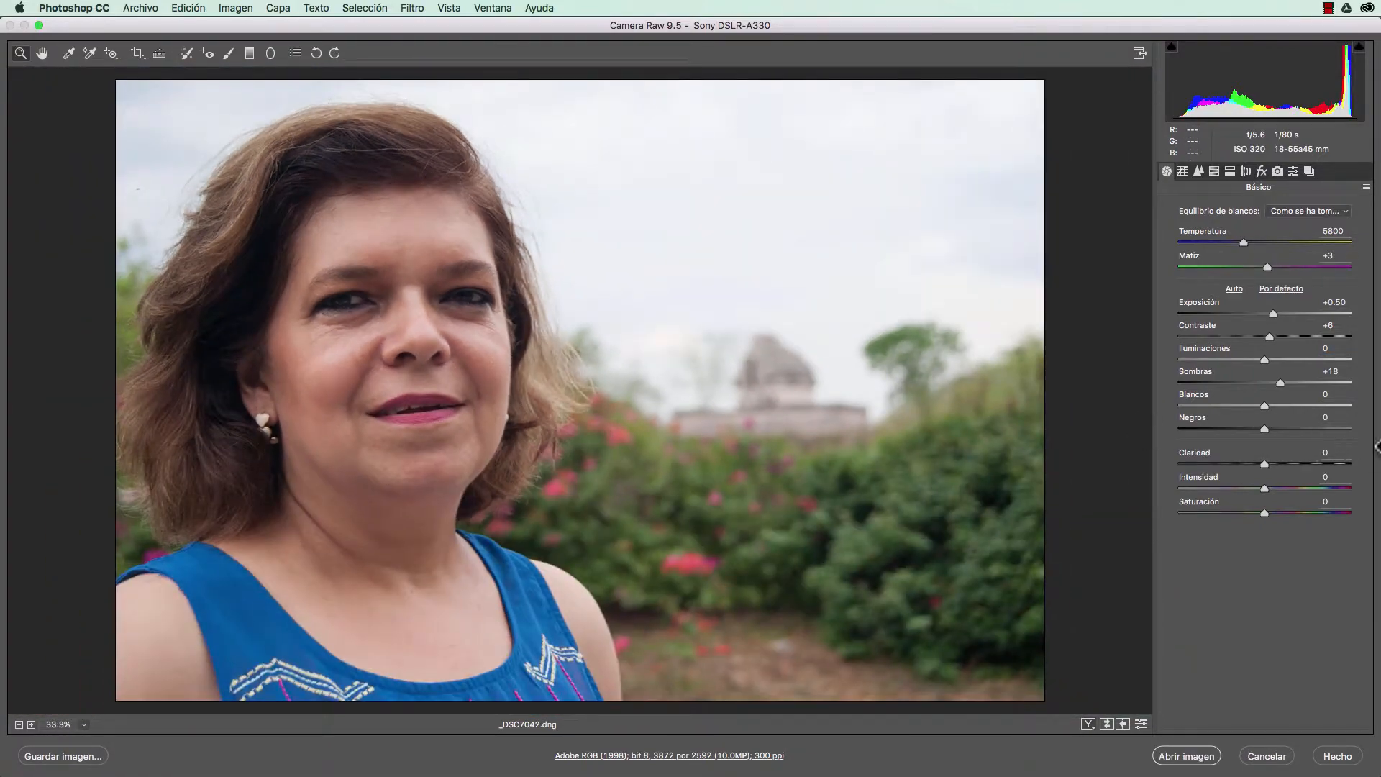
{"action": "left_click_drag", "start_coordinate": [1264, 382], "coordinate": [1238, 407]}
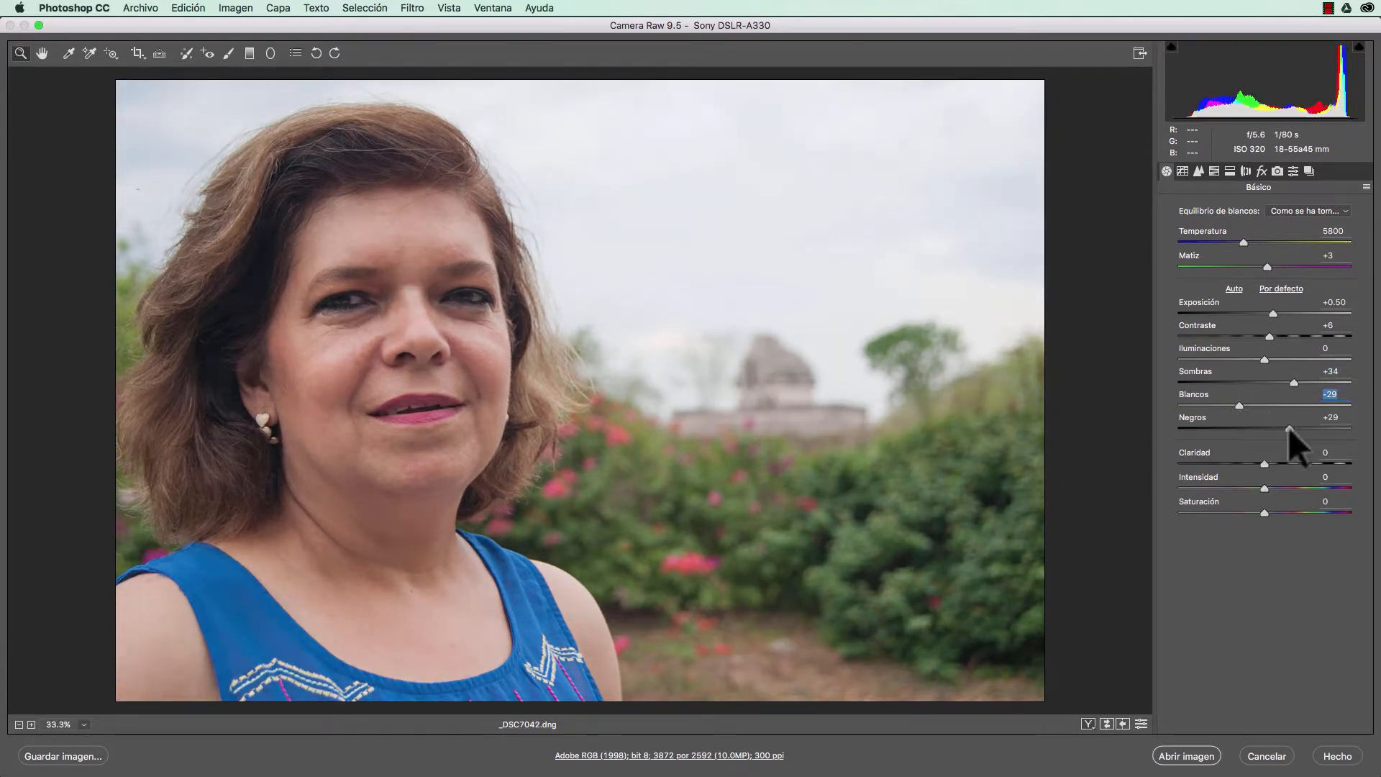
{"action": "left_click_drag", "start_coordinate": [1264, 428], "coordinate": [1260, 430]}
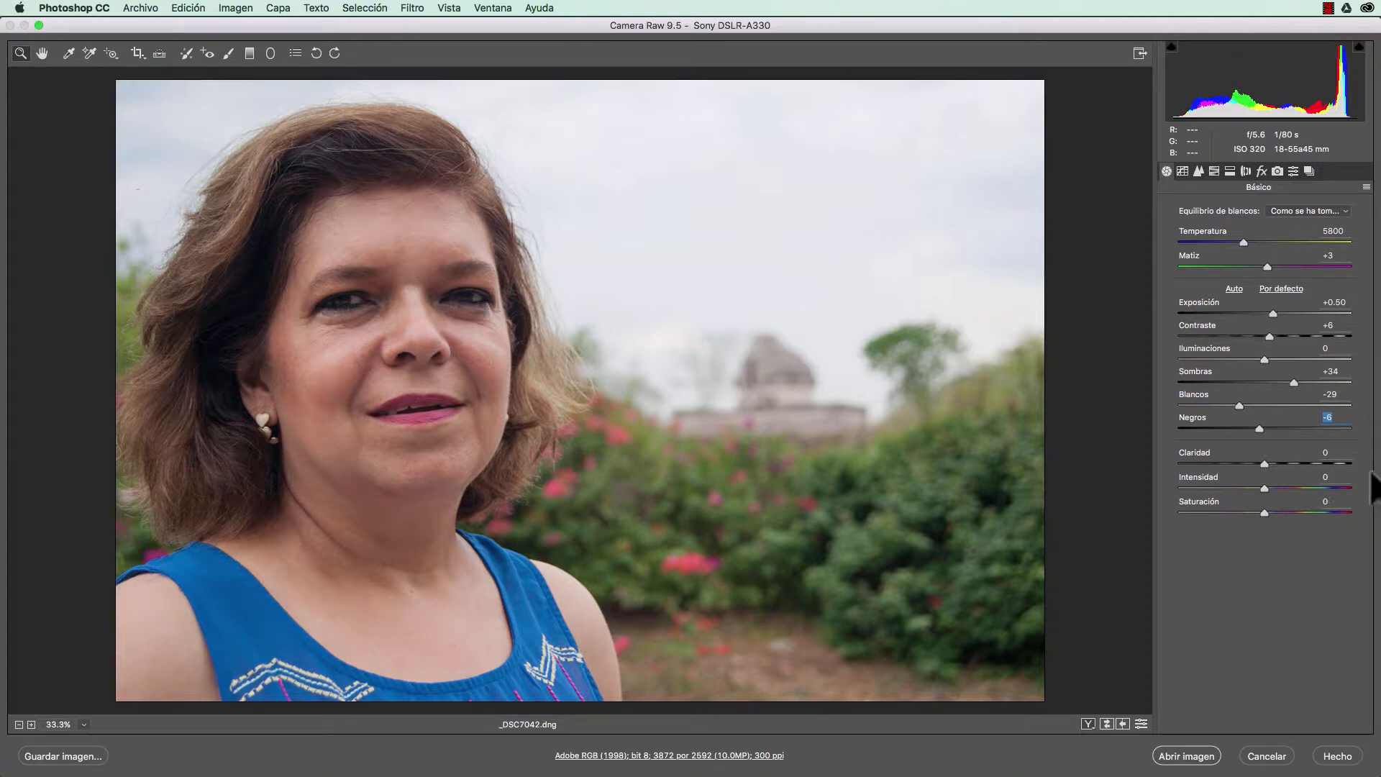
Try Claridad at -100, then set Claridad to +2, Intensidad to +18 and Saturación to -3.
{"action": "left_click_drag", "start_coordinate": [1266, 465], "coordinate": [1148, 465]}
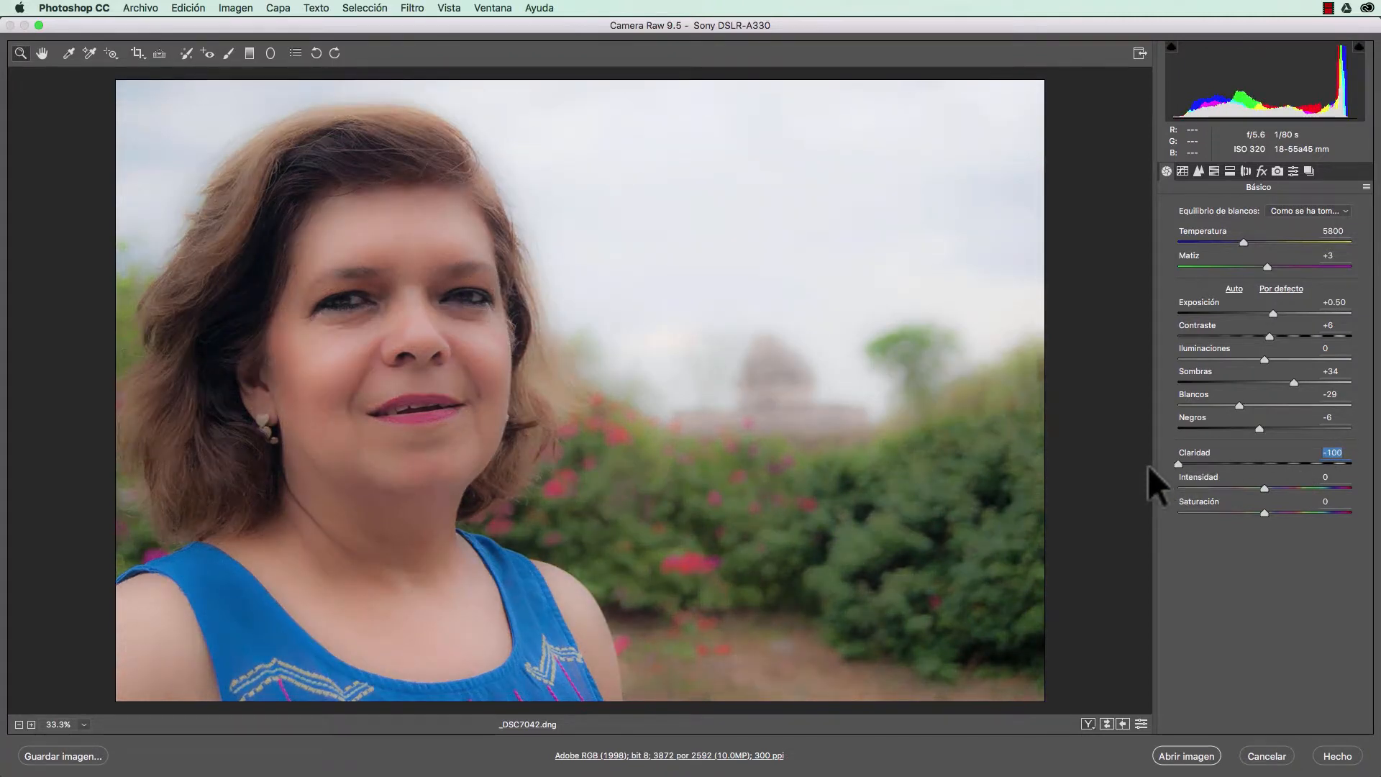
{"action": "left_click_drag", "start_coordinate": [1150, 465], "coordinate": [1264, 491]}
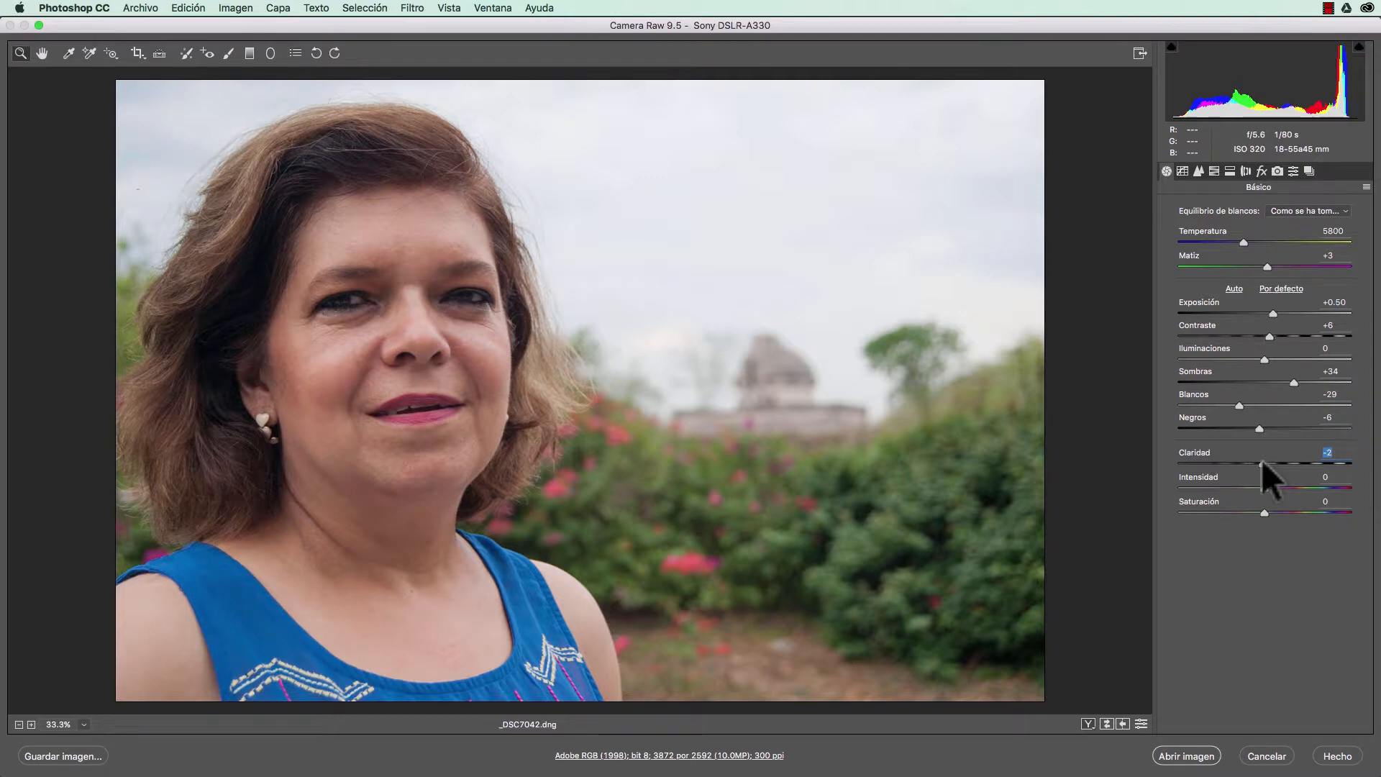
{"action": "left_click_drag", "start_coordinate": [1262, 463], "coordinate": [1264, 463]}
{"action": "mouse_move", "coordinate": [1262, 488]}
{"action": "left_mouse_down"}
{"action": "mouse_move", "coordinate": [1299, 510]}
{"action": "mouse_move", "coordinate": [1261, 512]}
{"action": "mouse_move", "coordinate": [1279, 490]}
{"action": "left_mouse_up"}
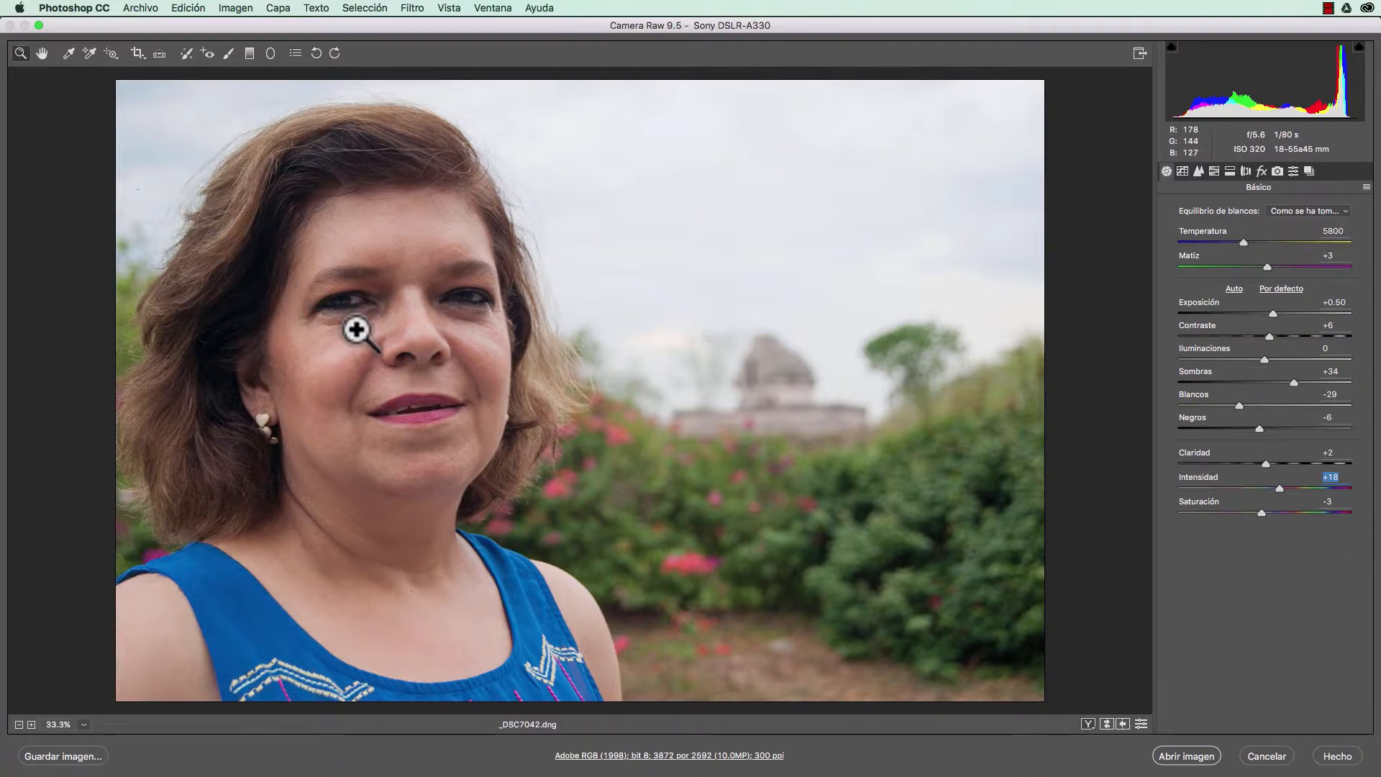
Examine the dark hair, forehead, both eyes and mouth at 200% zoom for noise and fine detail.
{"action": "left_click", "coordinate": [366, 308]}
{"action": "left_click", "coordinate": [420, 371]}
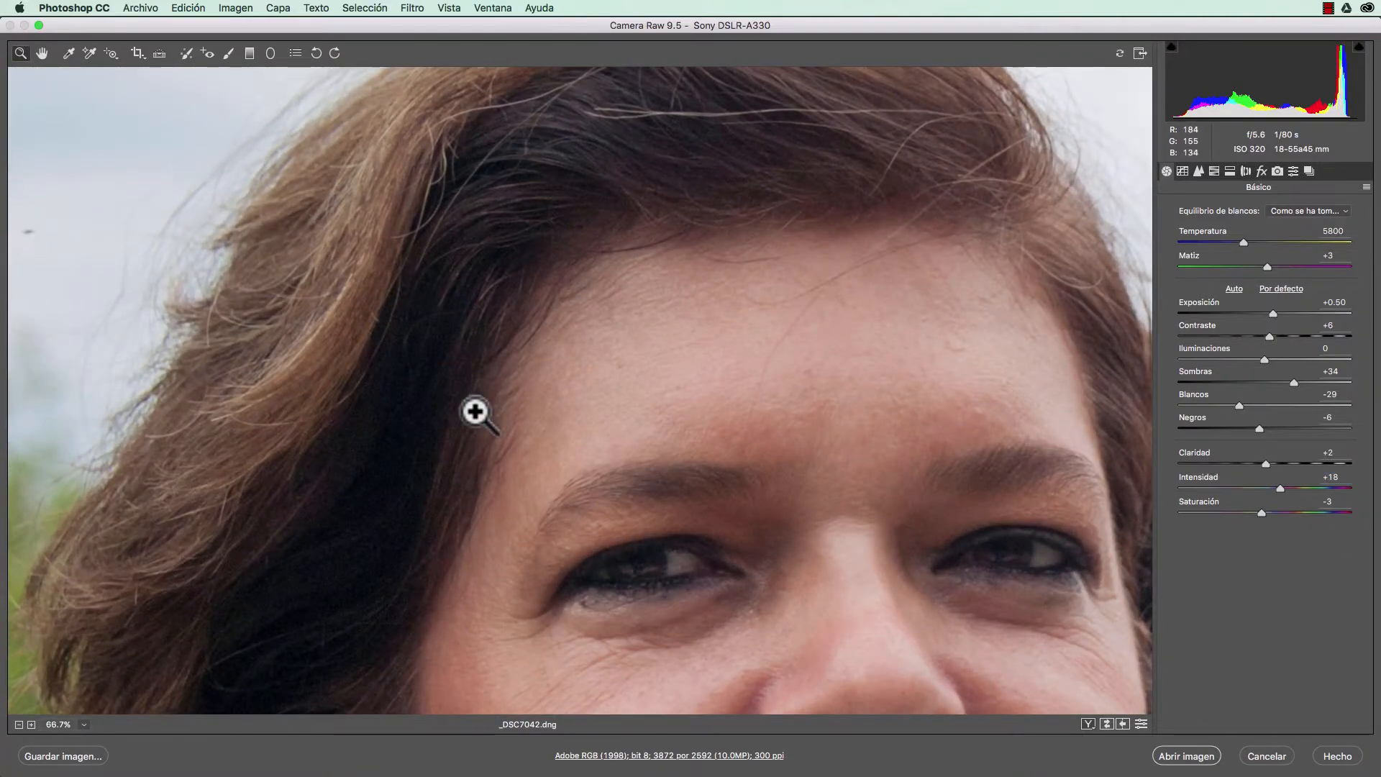
{"action": "left_click", "coordinate": [475, 411]}
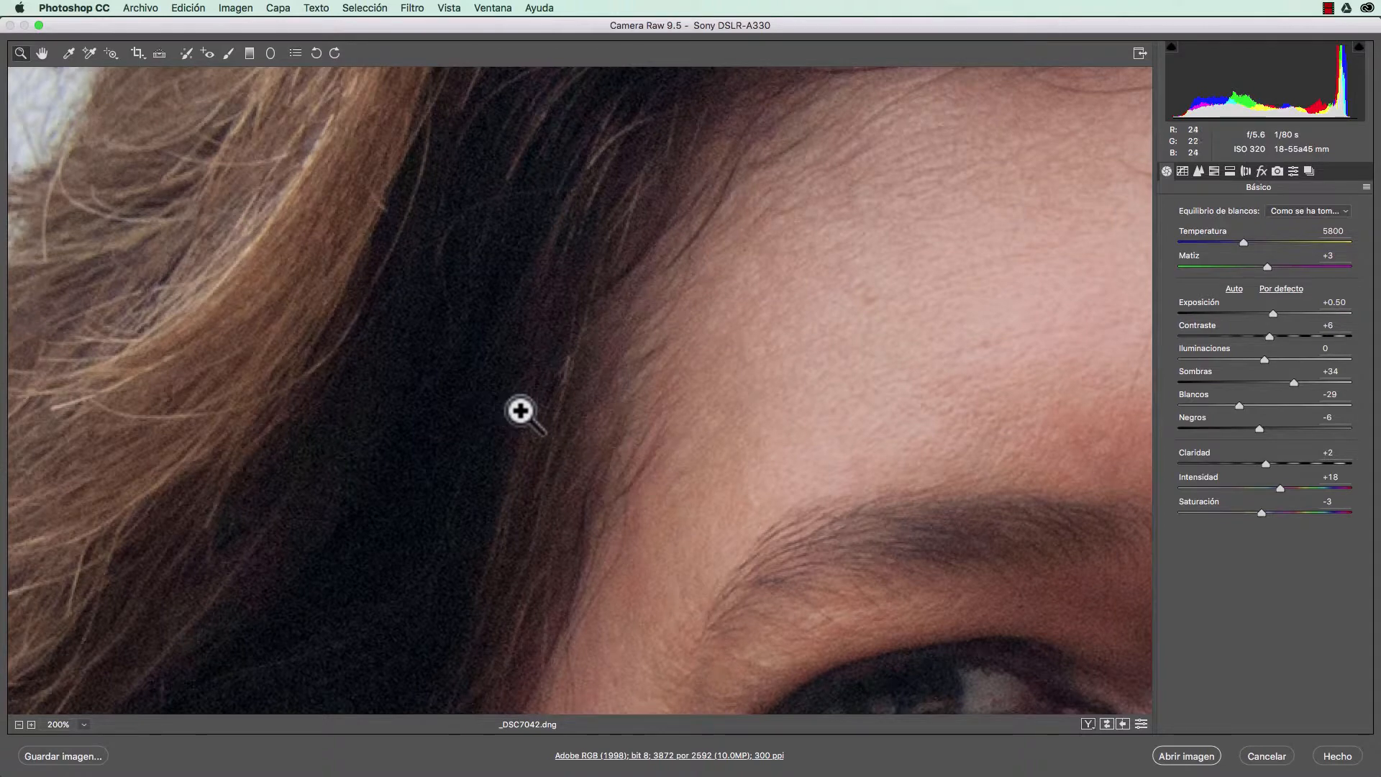
{"action": "key", "text": "space"}
{"action": "left_click_drag", "start_coordinate": [549, 410], "coordinate": [586, 309]}
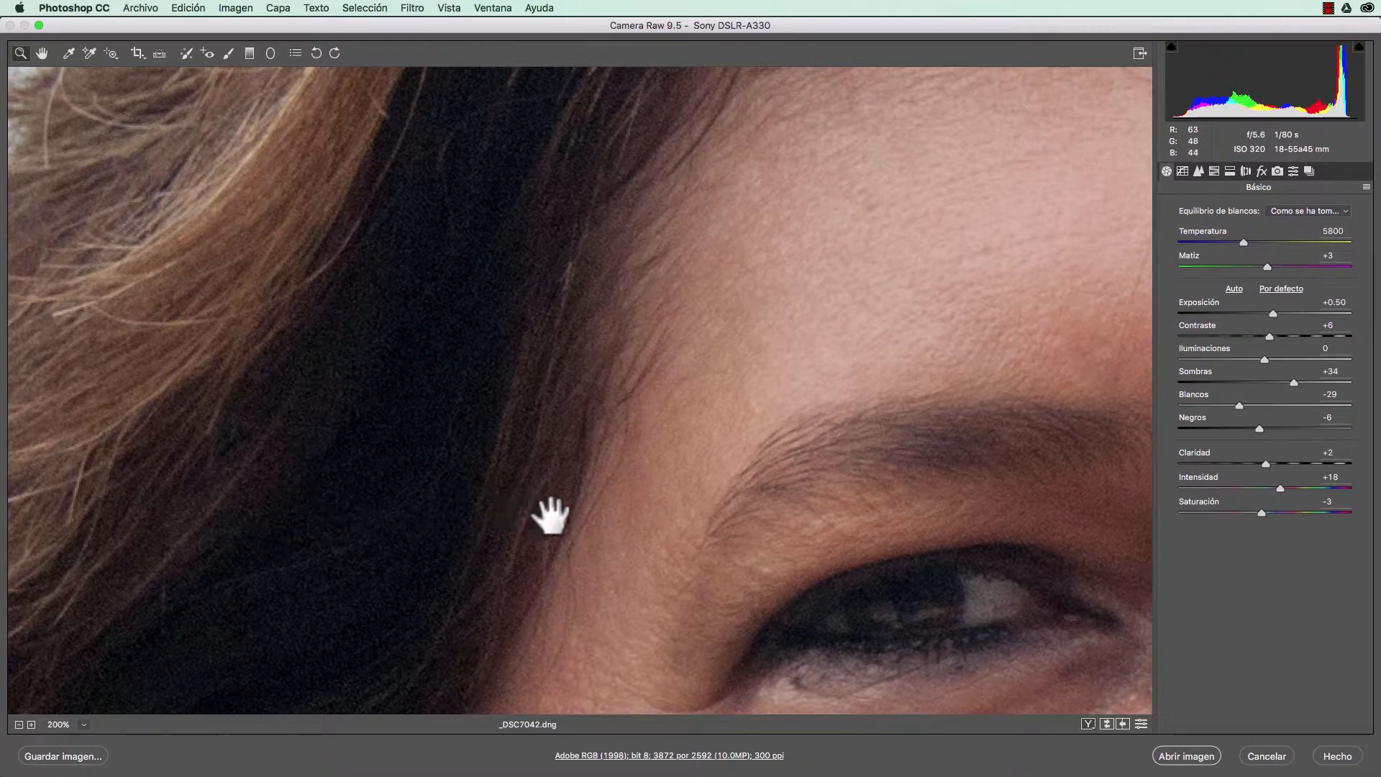
{"action": "left_click_drag", "start_coordinate": [549, 515], "coordinate": [404, 446]}
{"action": "left_click_drag", "start_coordinate": [609, 452], "coordinate": [333, 456]}
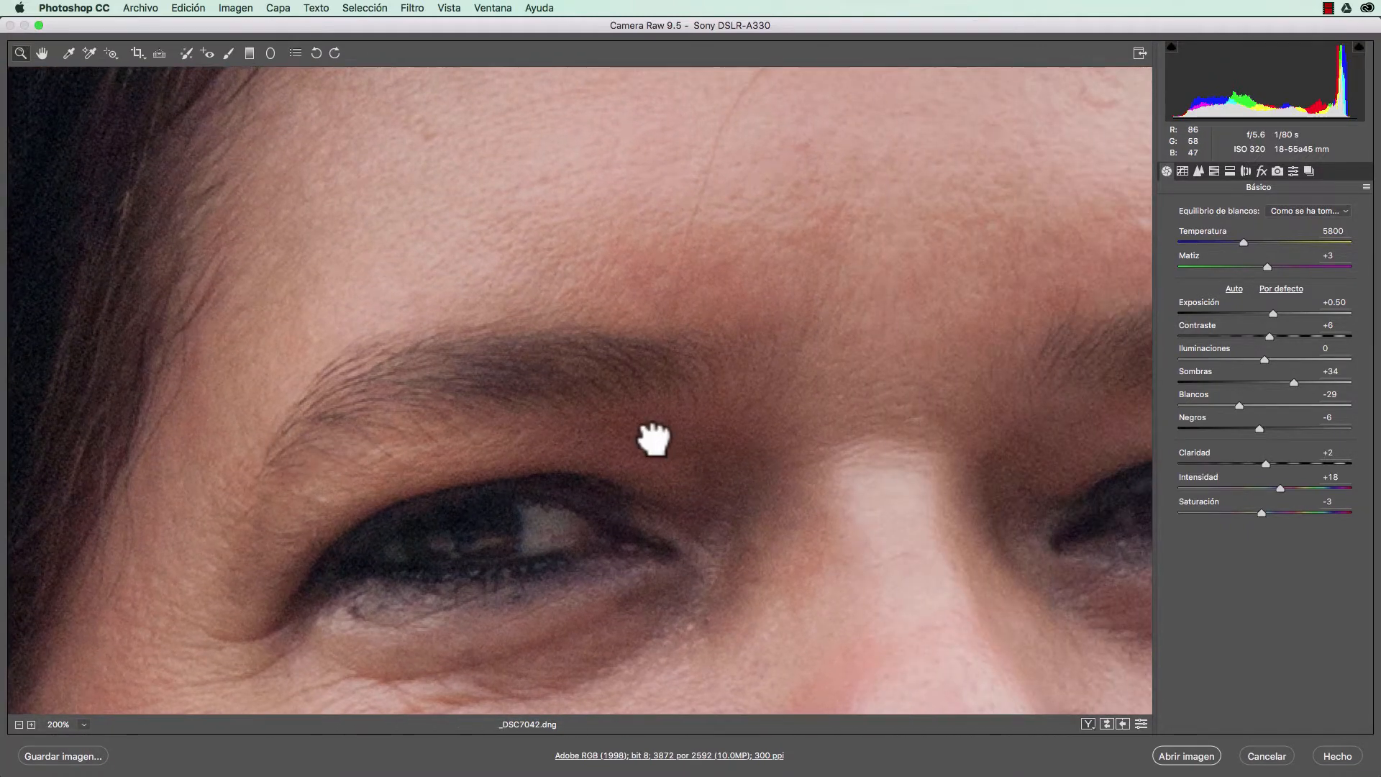
{"action": "left_click_drag", "start_coordinate": [654, 434], "coordinate": [524, 410]}
{"action": "left_click_drag", "start_coordinate": [701, 396], "coordinate": [457, 386]}
{"action": "left_click_drag", "start_coordinate": [676, 391], "coordinate": [419, 317]}
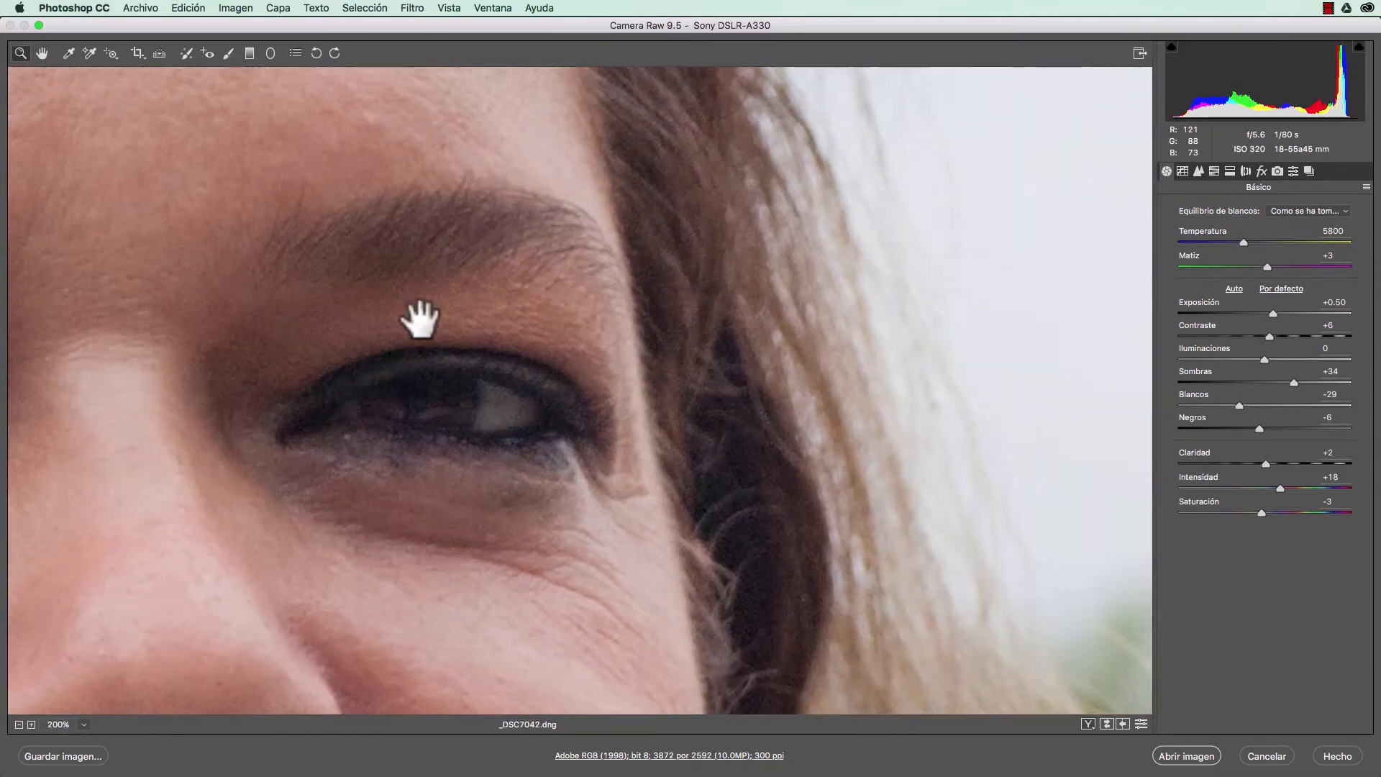
{"action": "left_click_drag", "start_coordinate": [913, 460], "coordinate": [777, 322]}
{"action": "mouse_move", "coordinate": [806, 552]}
{"action": "left_mouse_down"}
{"action": "mouse_move", "coordinate": [849, 368]}
{"action": "mouse_move", "coordinate": [854, 436]}
{"action": "mouse_move", "coordinate": [877, 446]}
{"action": "left_mouse_up"}
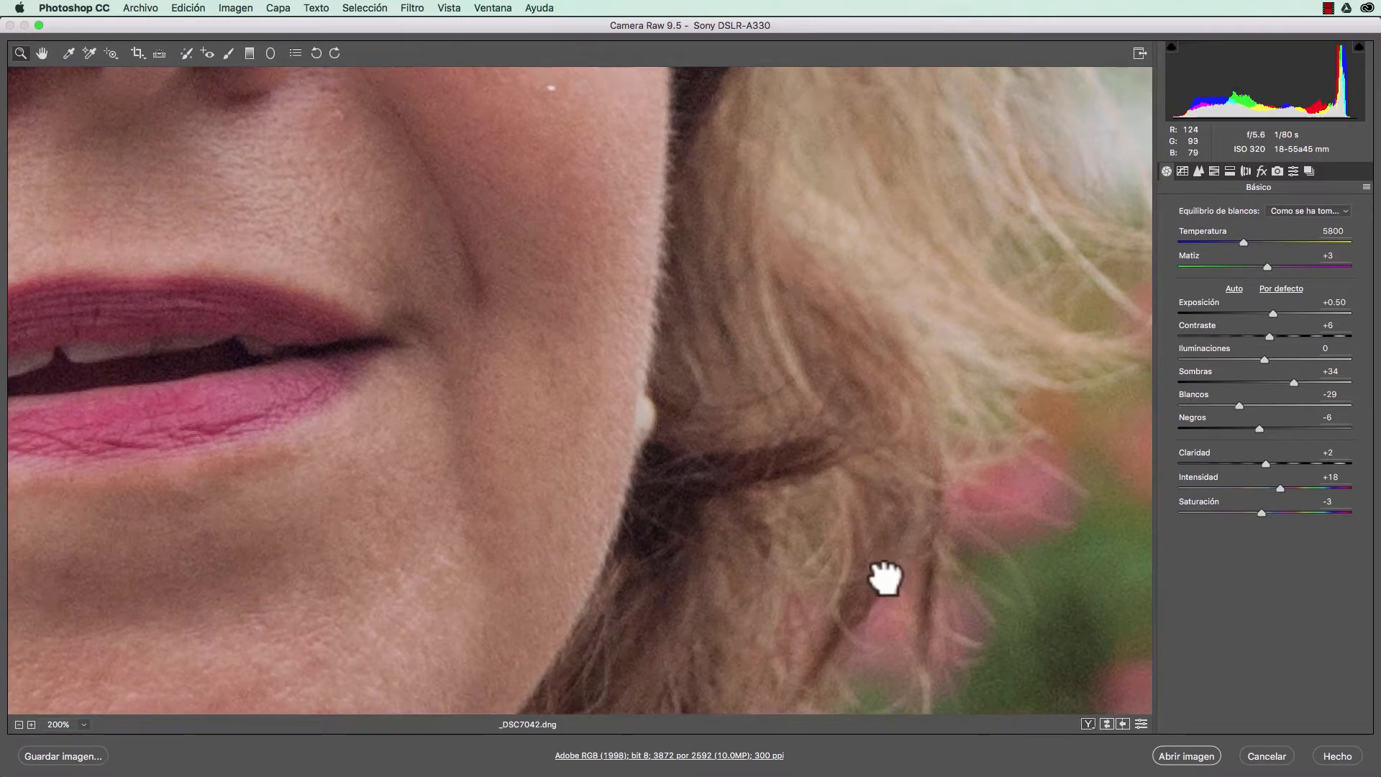
{"action": "left_click_drag", "start_coordinate": [884, 576], "coordinate": [740, 502]}
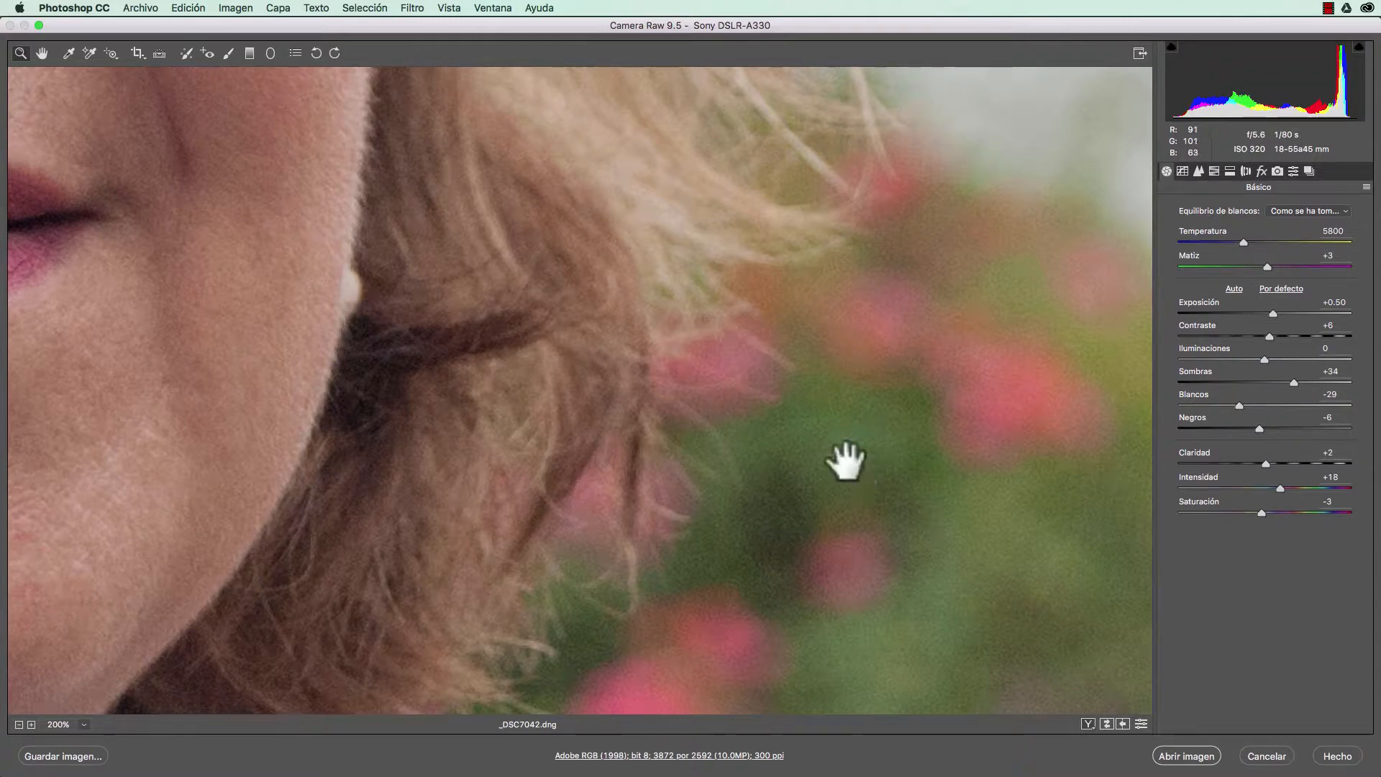
Inspect the background flowers, neck, outer hair and forehead up close, then return to the whole portrait.
{"action": "scroll", "coordinate": [844, 462], "scroll_direction": "down", "scroll_amount": 10}
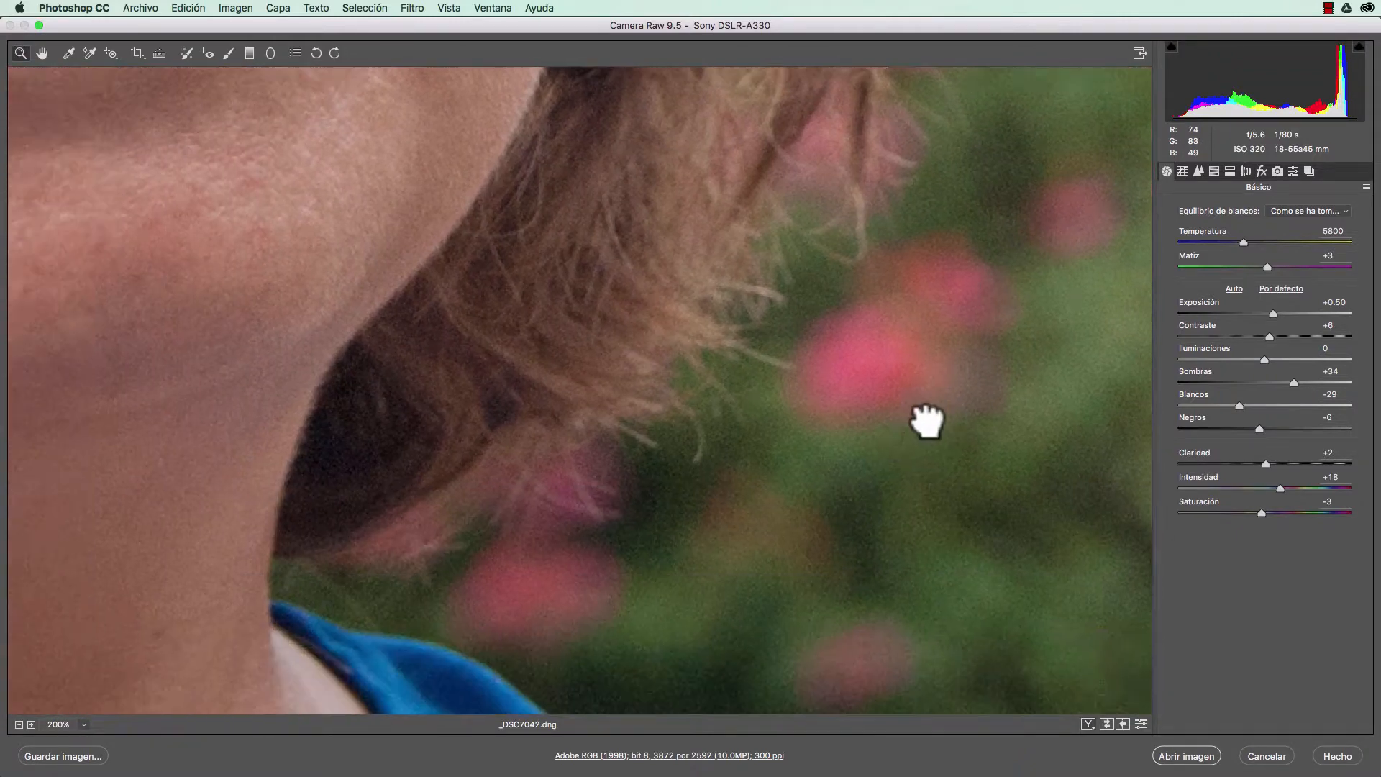
{"action": "scroll", "coordinate": [847, 524], "scroll_direction": "left", "scroll_amount": 10}
{"action": "scroll", "coordinate": [848, 523], "scroll_direction": "down", "scroll_amount": 5}
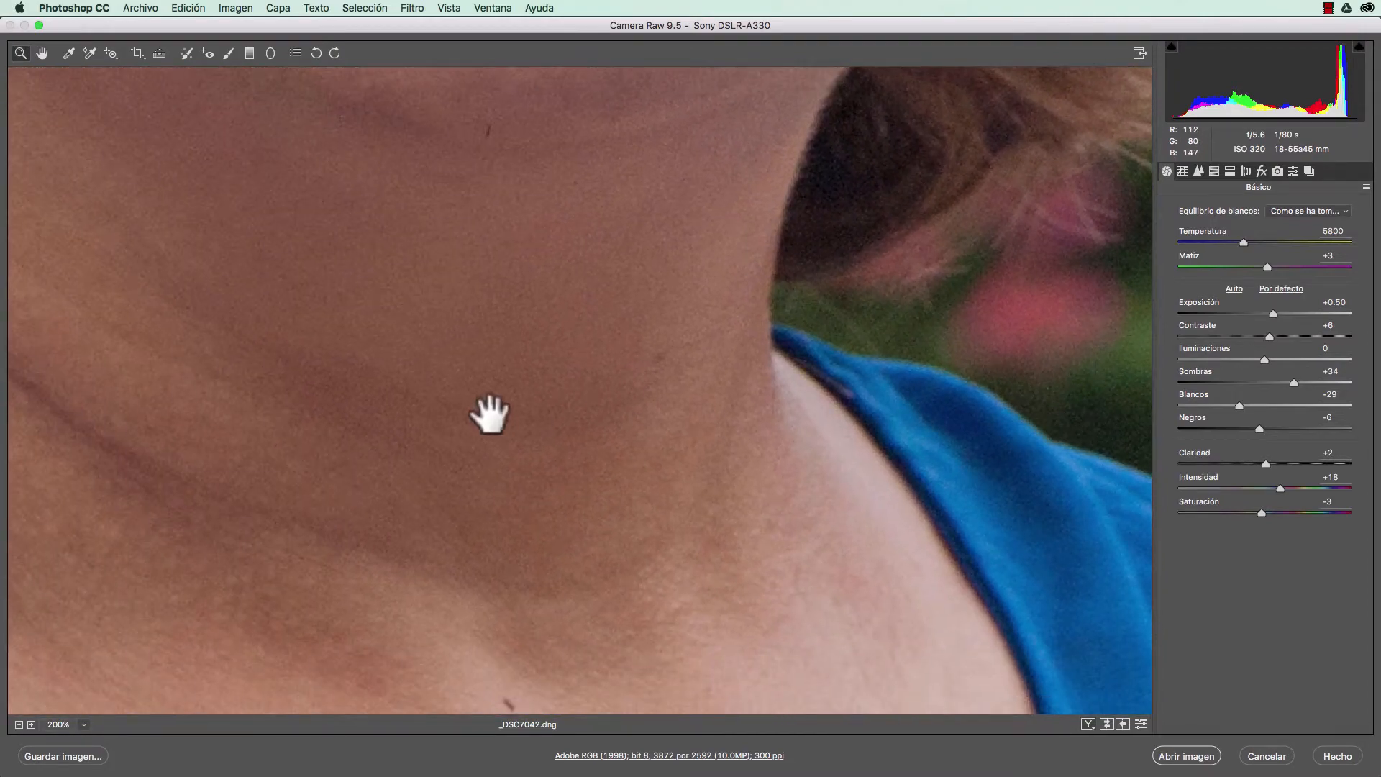
{"action": "left_click_drag", "start_coordinate": [490, 415], "coordinate": [888, 494]}
{"action": "left_click_drag", "start_coordinate": [306, 372], "coordinate": [623, 494]}
{"action": "left_click_drag", "start_coordinate": [306, 344], "coordinate": [386, 544]}
{"action": "left_click_drag", "start_coordinate": [245, 370], "coordinate": [296, 499]}
{"action": "left_click_drag", "start_coordinate": [246, 322], "coordinate": [296, 525]}
{"action": "mouse_move", "coordinate": [182, 353]}
{"action": "left_mouse_down"}
{"action": "mouse_move", "coordinate": [216, 401]}
{"action": "mouse_move", "coordinate": [244, 497]}
{"action": "left_mouse_up"}
{"action": "left_click_drag", "start_coordinate": [220, 343], "coordinate": [478, 416]}
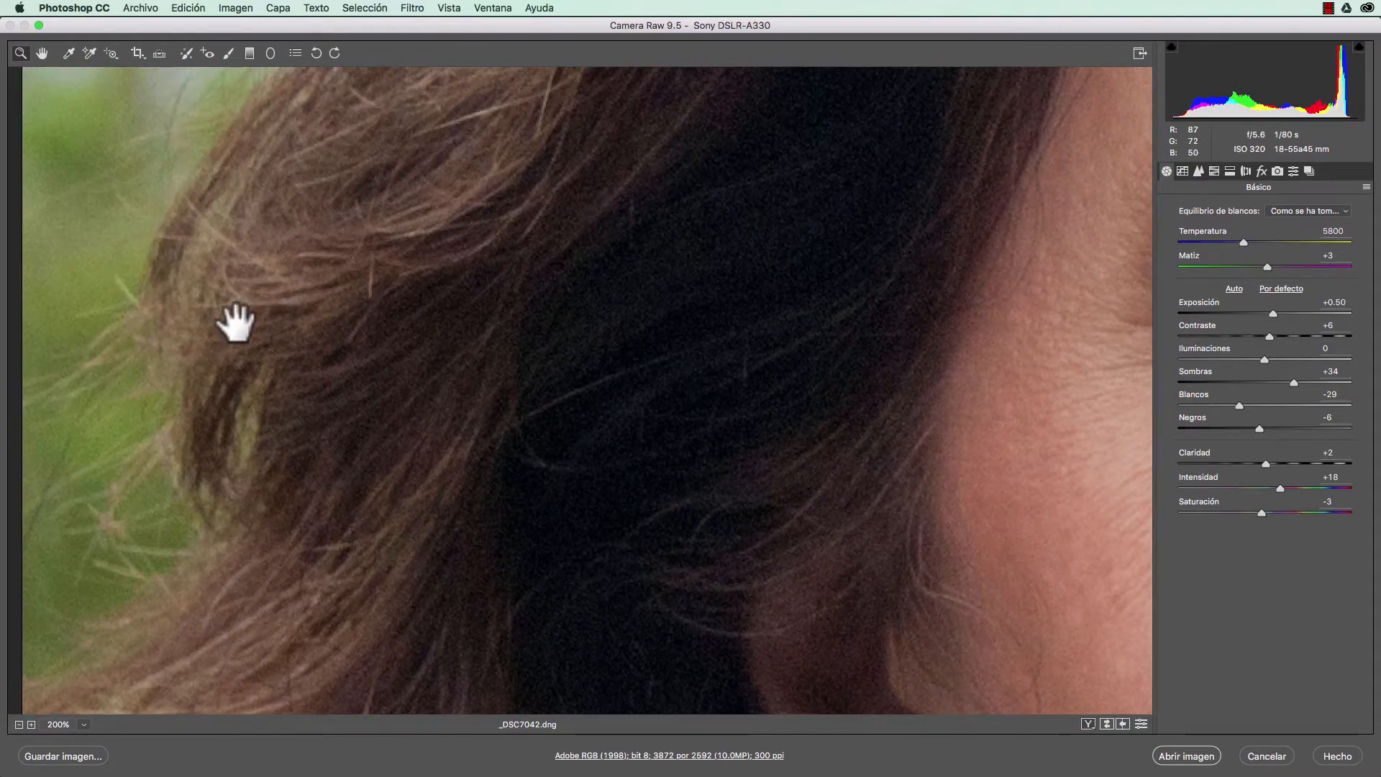
{"action": "left_click_drag", "start_coordinate": [238, 321], "coordinate": [301, 464]}
{"action": "left_click_drag", "start_coordinate": [392, 348], "coordinate": [346, 503]}
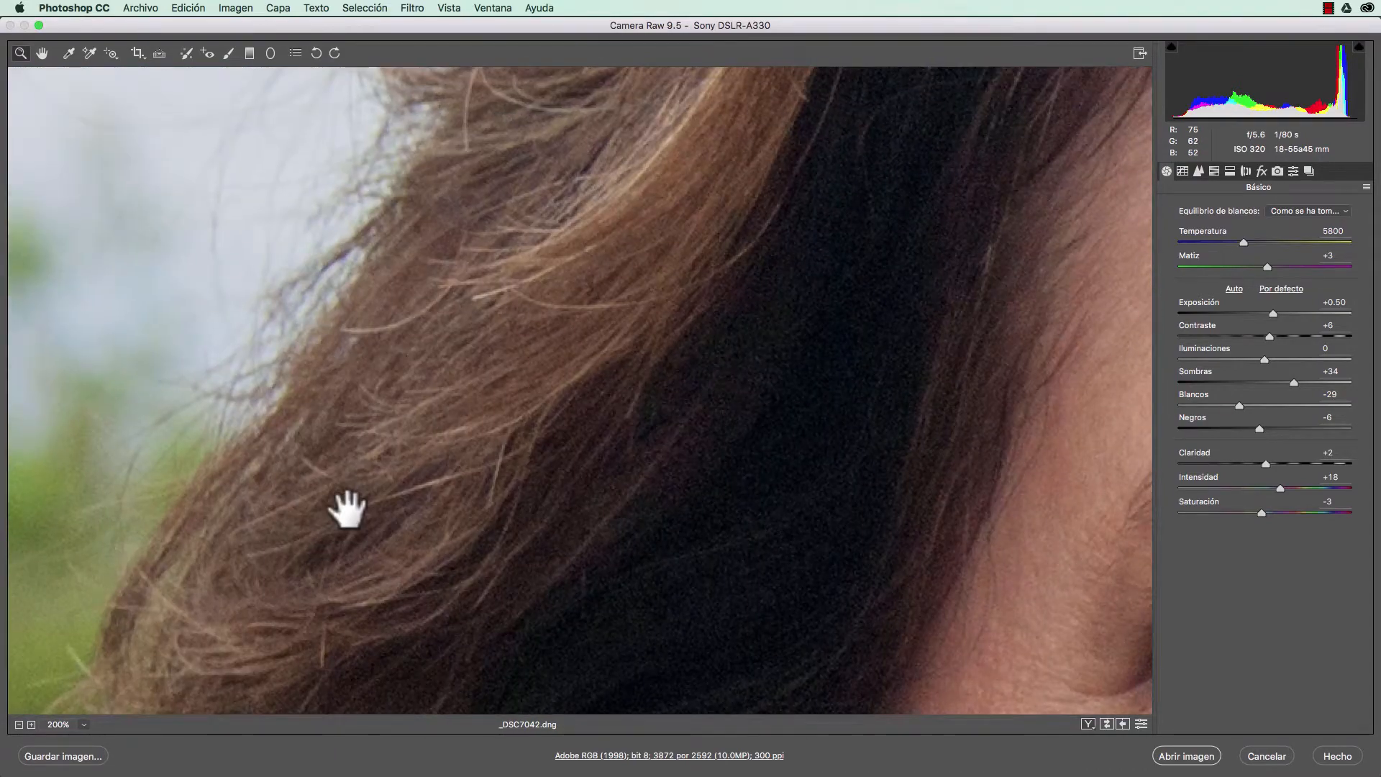
{"action": "left_click_drag", "start_coordinate": [606, 432], "coordinate": [364, 546]}
{"action": "left_click_drag", "start_coordinate": [623, 381], "coordinate": [264, 523]}
{"action": "left_click_drag", "start_coordinate": [813, 391], "coordinate": [407, 424]}
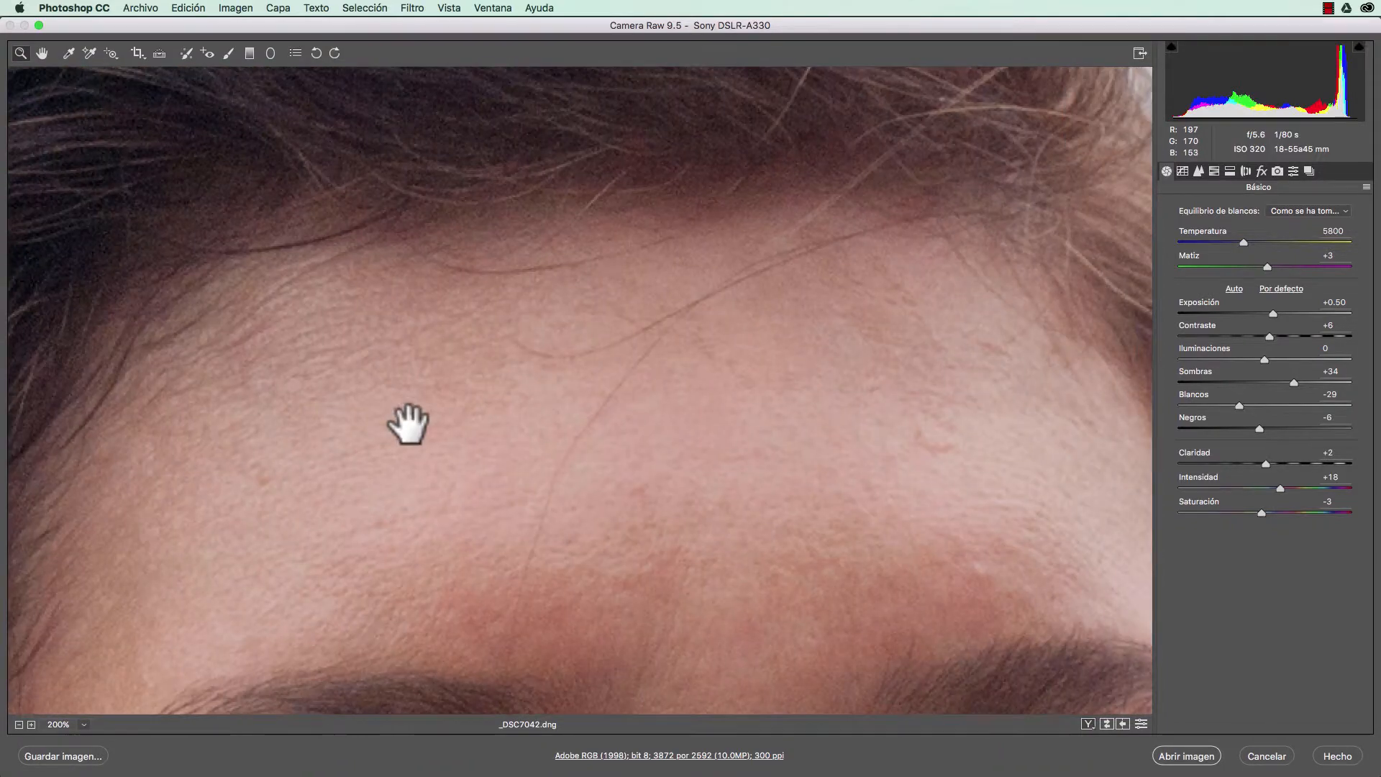
{"action": "left_click", "coordinate": [764, 389]}
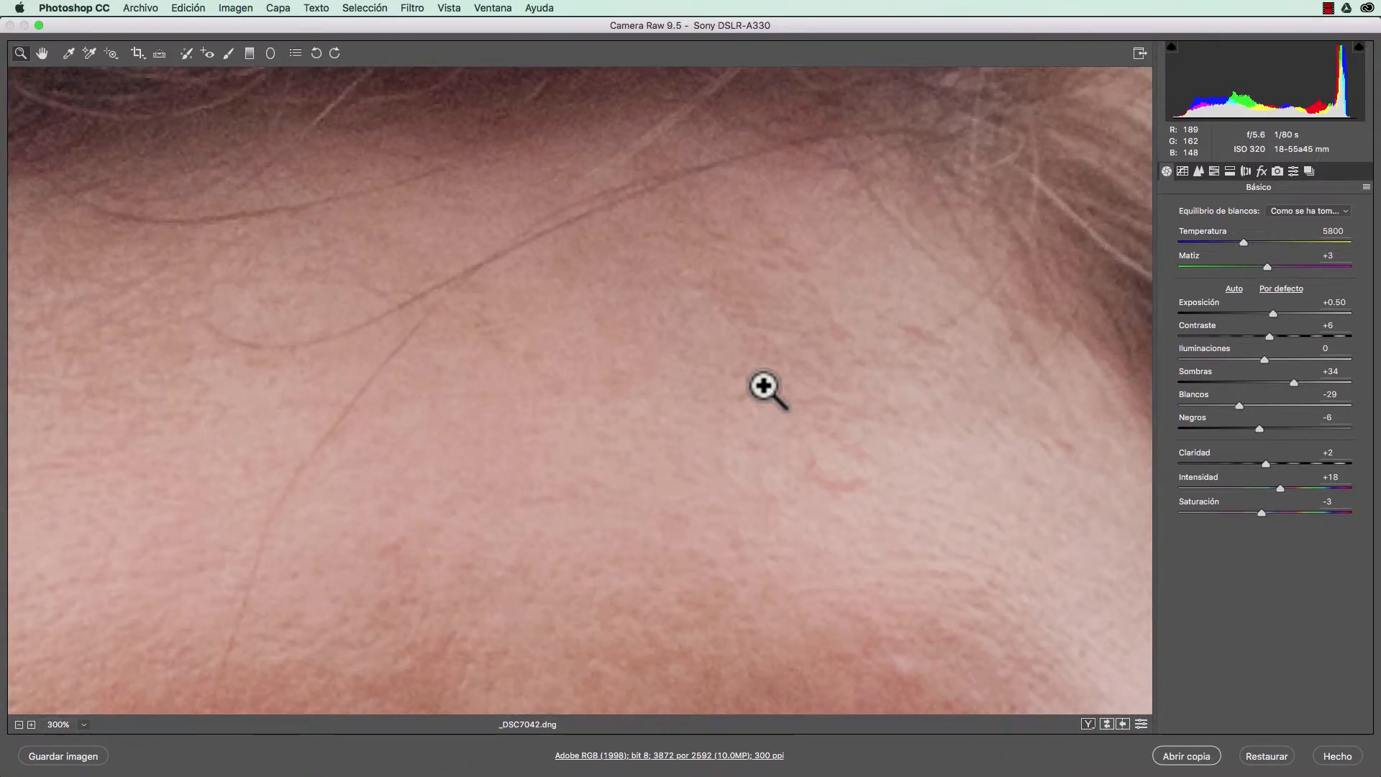
{"action": "left_click", "coordinate": [764, 388], "text": "alt"}
{"action": "left_click", "coordinate": [764, 389], "text": "alt"}
{"action": "left_click", "coordinate": [764, 388], "text": "alt"}
{"action": "left_click", "coordinate": [764, 389], "text": "alt"}
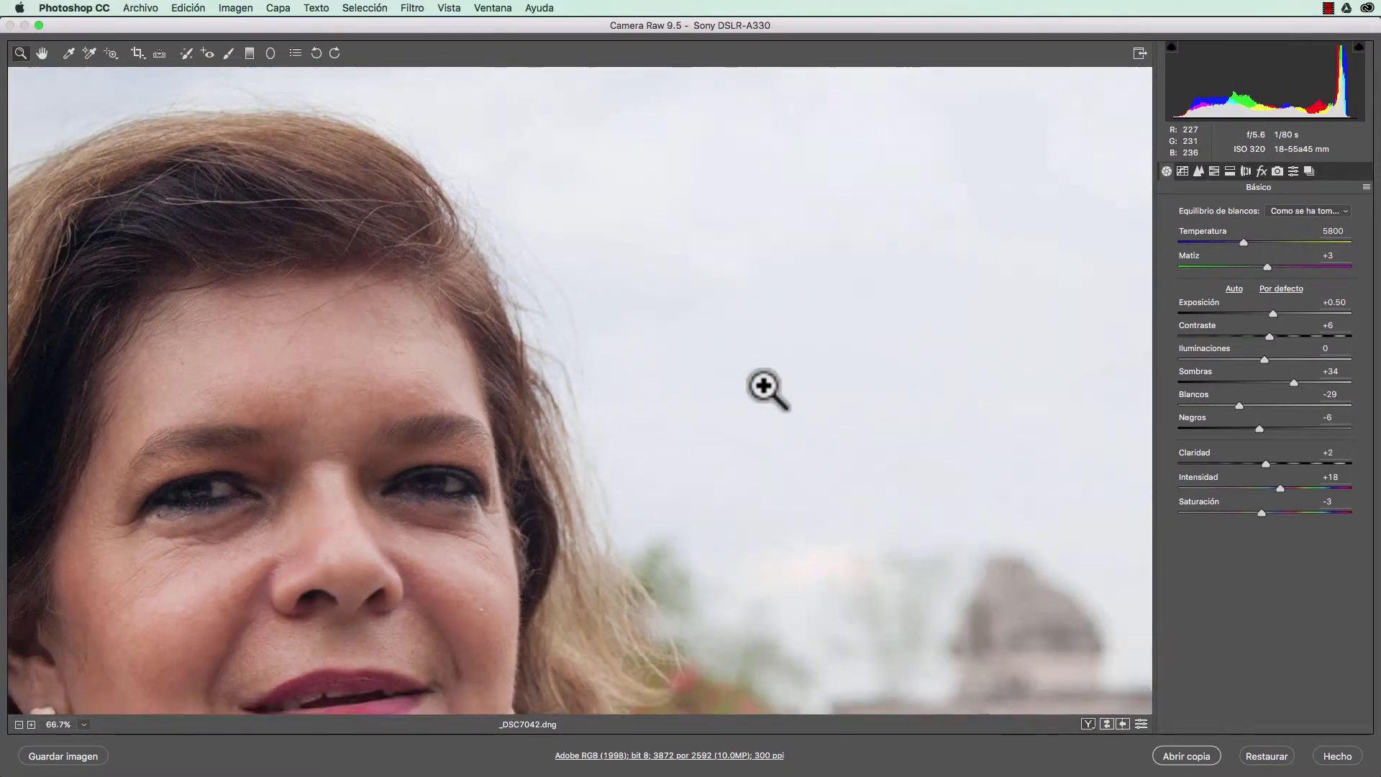
{"action": "left_click", "coordinate": [764, 388], "text": "alt"}
{"action": "left_click", "coordinate": [764, 388], "text": "alt"}
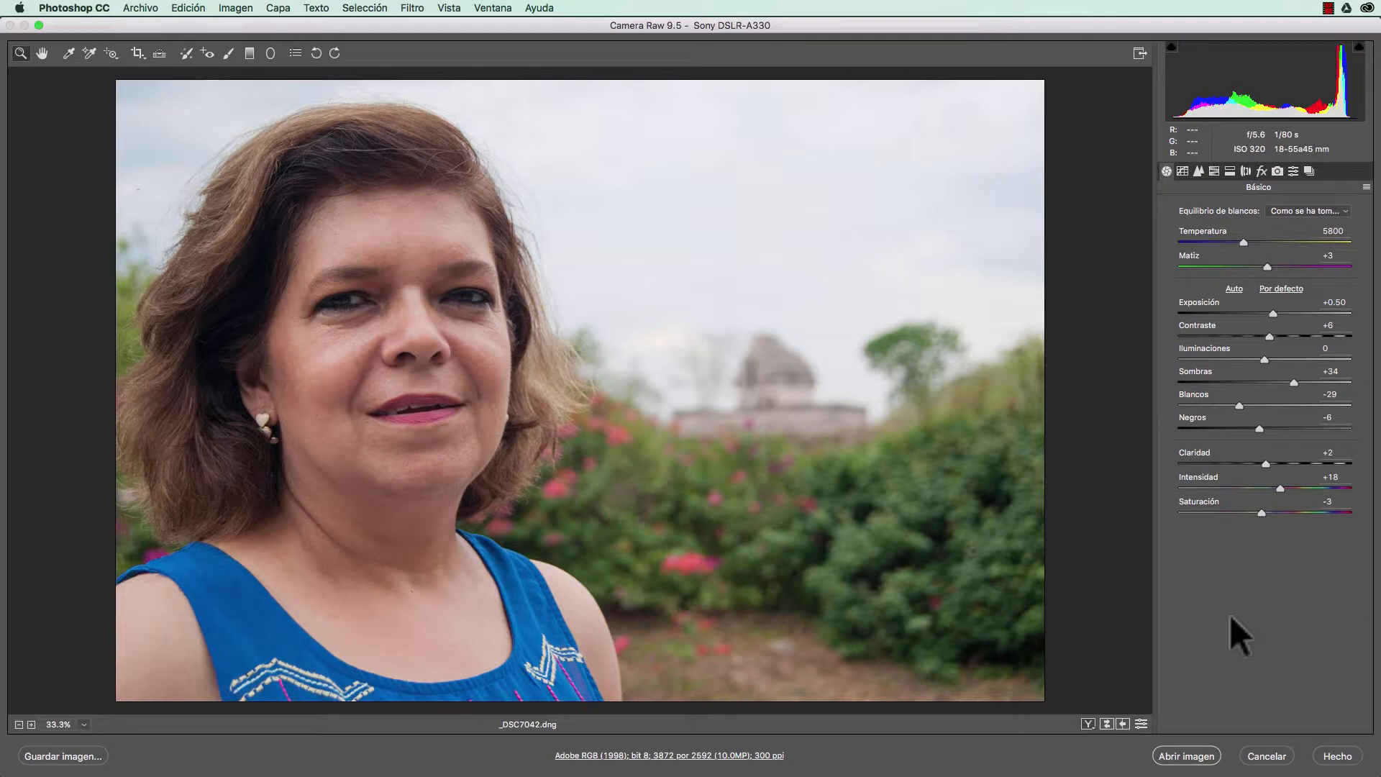
Compare the whole portrait with its default settings and with the current adjustments.
{"action": "key", "text": "super+r"}
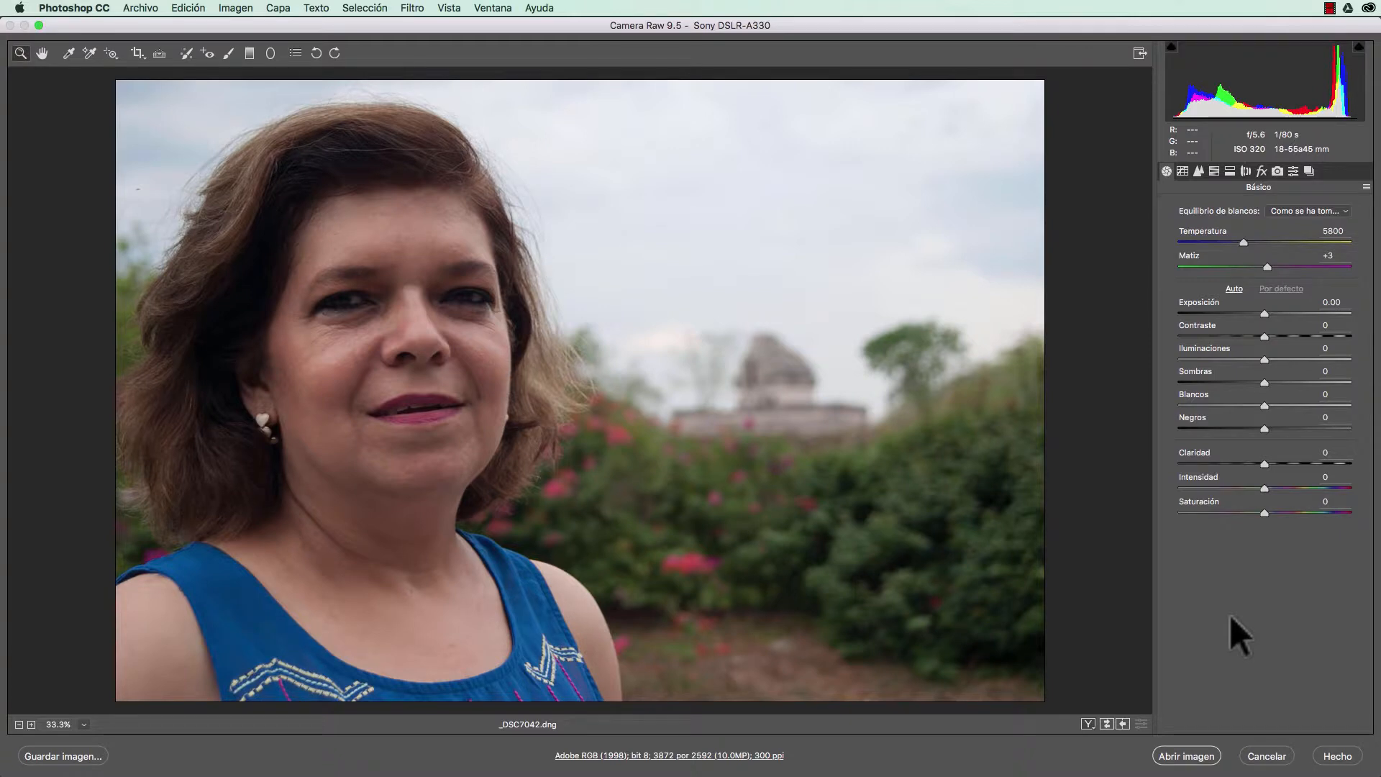
{"action": "key", "text": "super+u"}
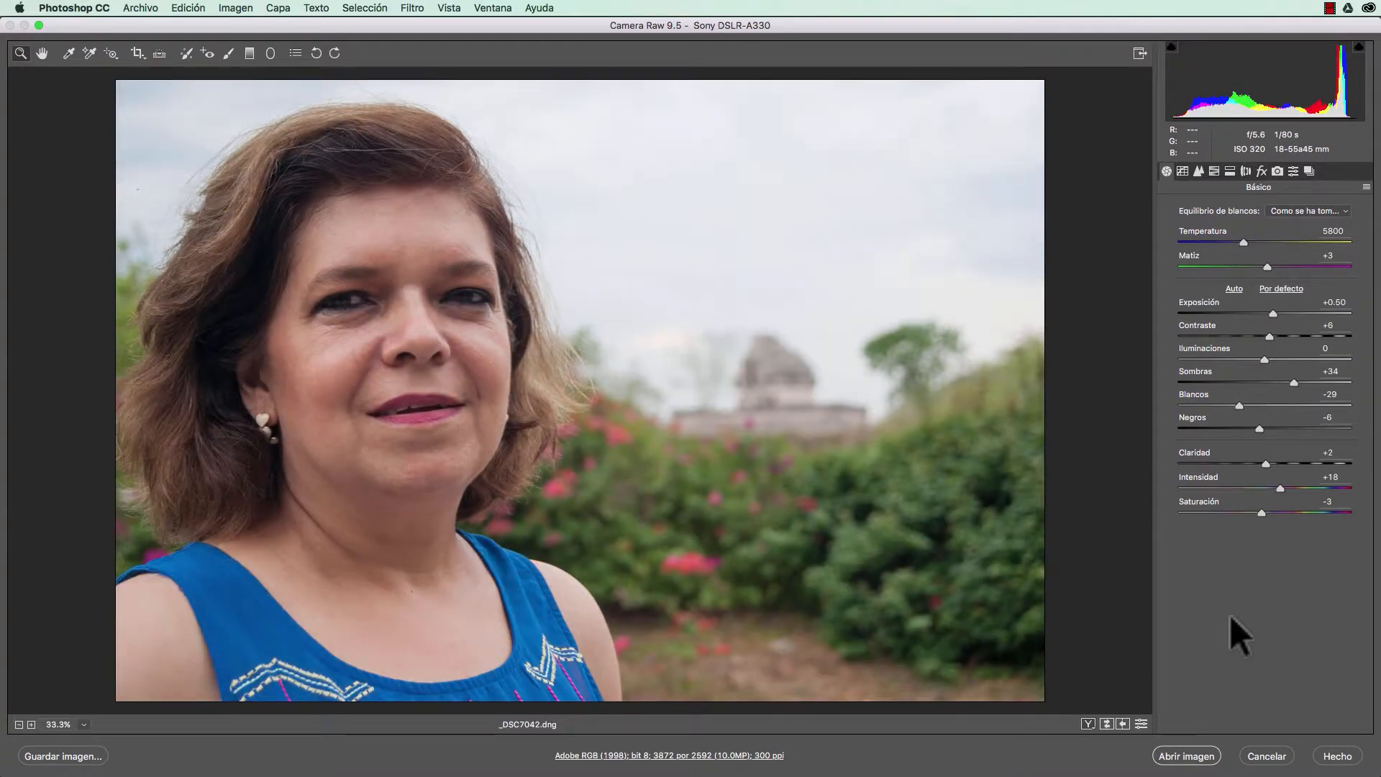
{"action": "key", "text": "p"}
{"action": "key", "text": "p"}
{"action": "key", "text": "p"}
{"action": "key", "text": "p"}
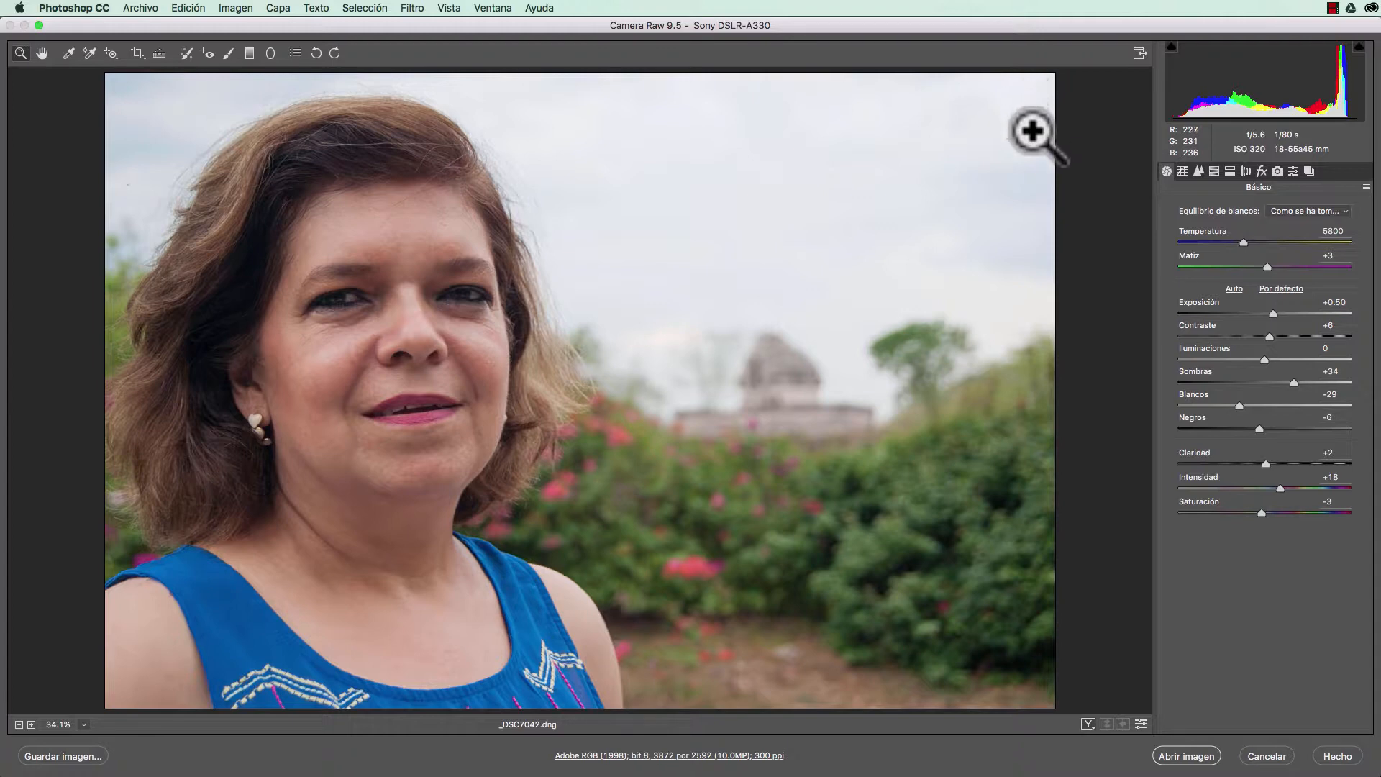
Try the sharpening Cantidad at 30 and at 0, then return it to 25.
{"action": "left_click", "coordinate": [1199, 177]}
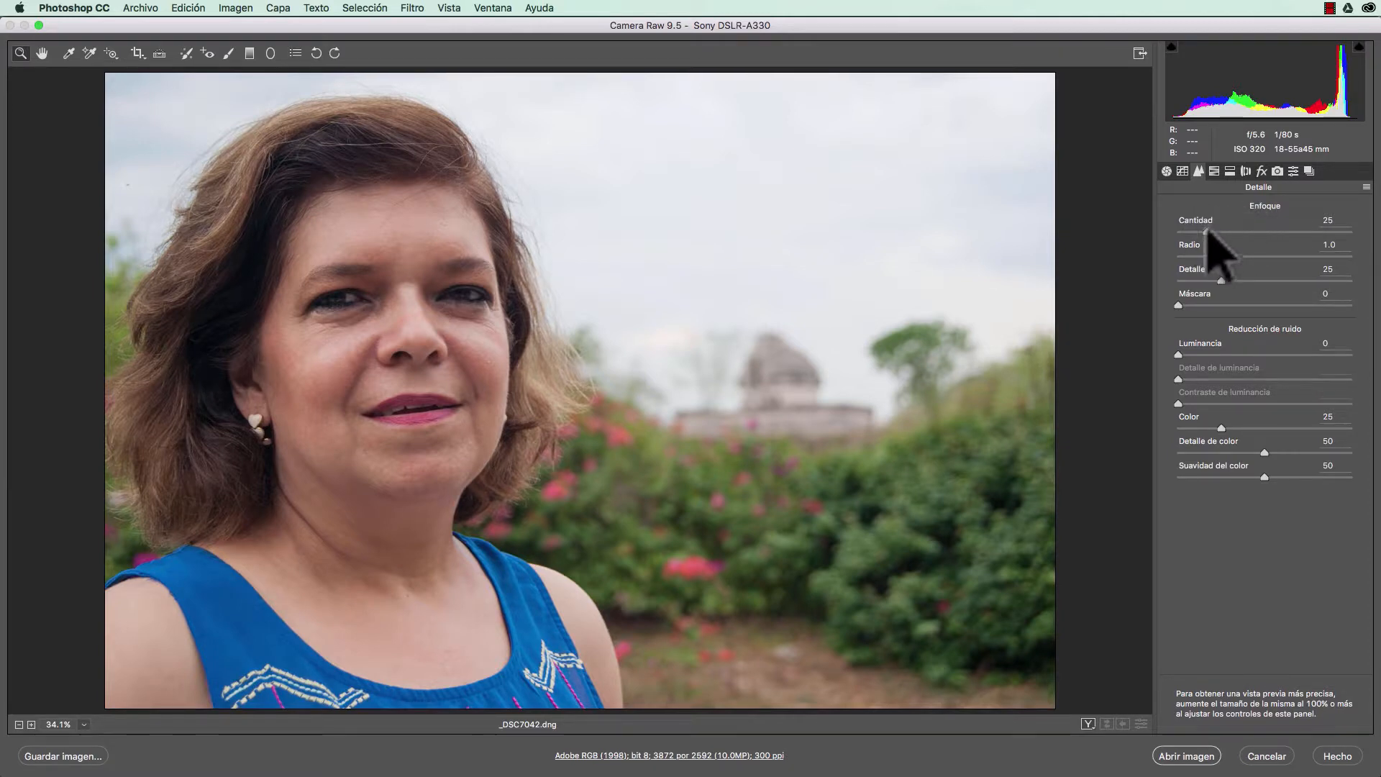
{"action": "left_click_drag", "start_coordinate": [1209, 231], "coordinate": [1226, 232]}
{"action": "left_click", "coordinate": [1240, 232]}
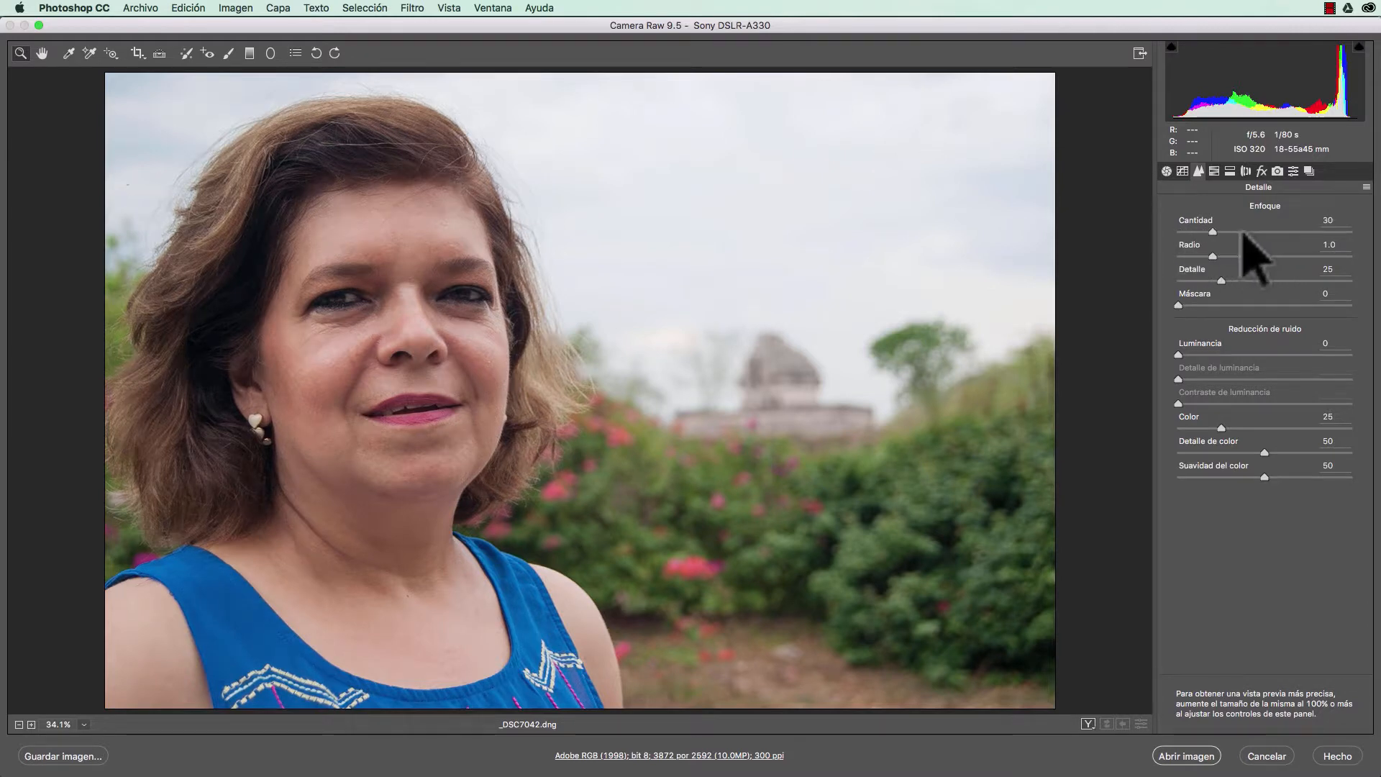
{"action": "left_click_drag", "start_coordinate": [1249, 231], "coordinate": [1371, 240]}
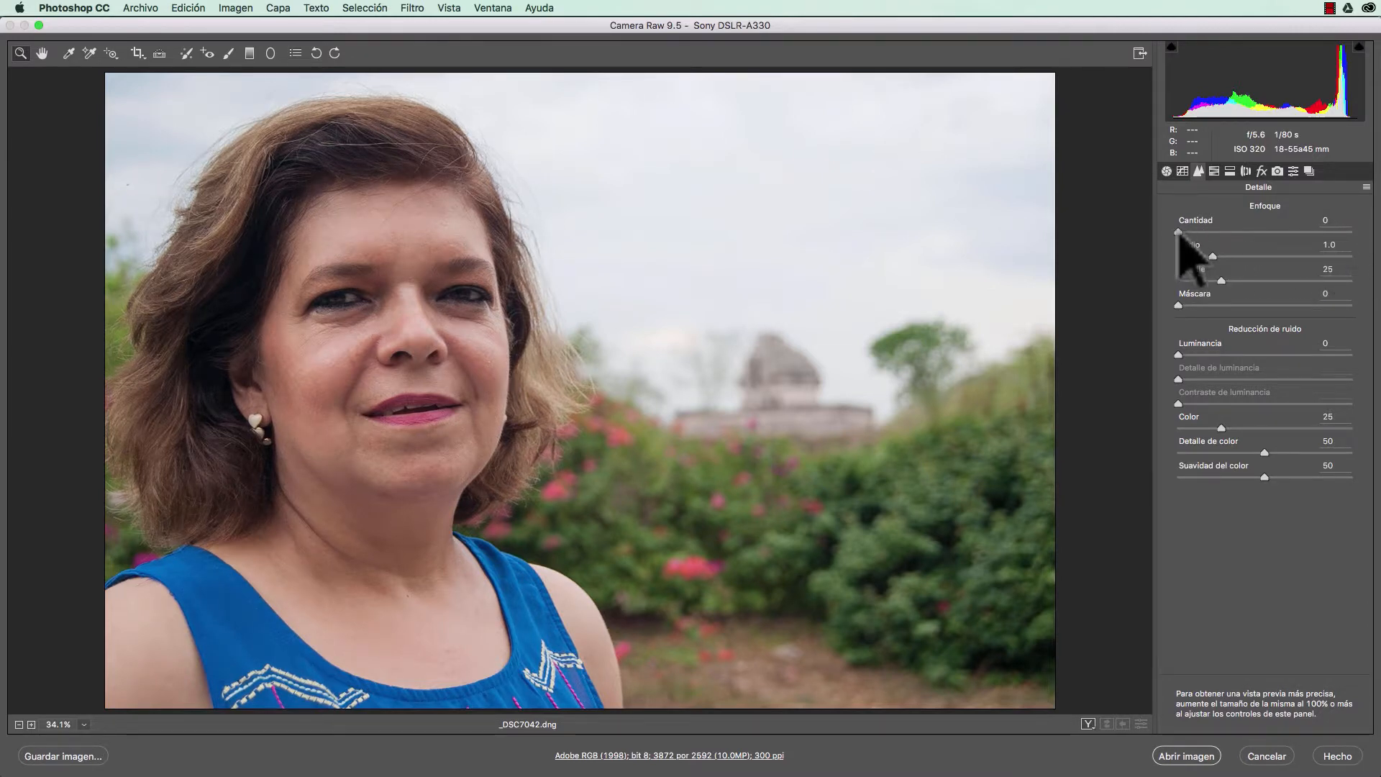
{"action": "left_click_drag", "start_coordinate": [1350, 232], "coordinate": [1198, 234]}
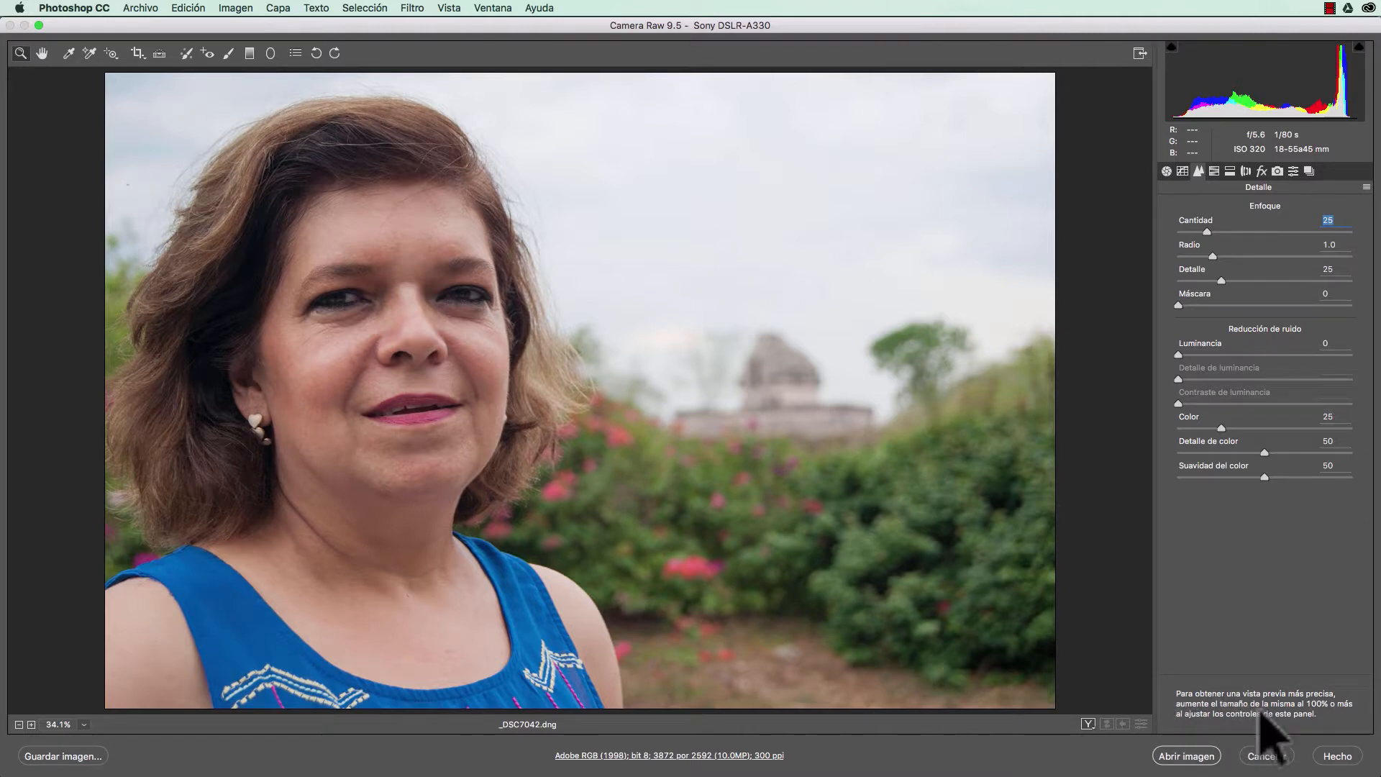
View the face at 100% and set the sharpening Cantidad to 150.
{"action": "double_click", "coordinate": [20, 54]}
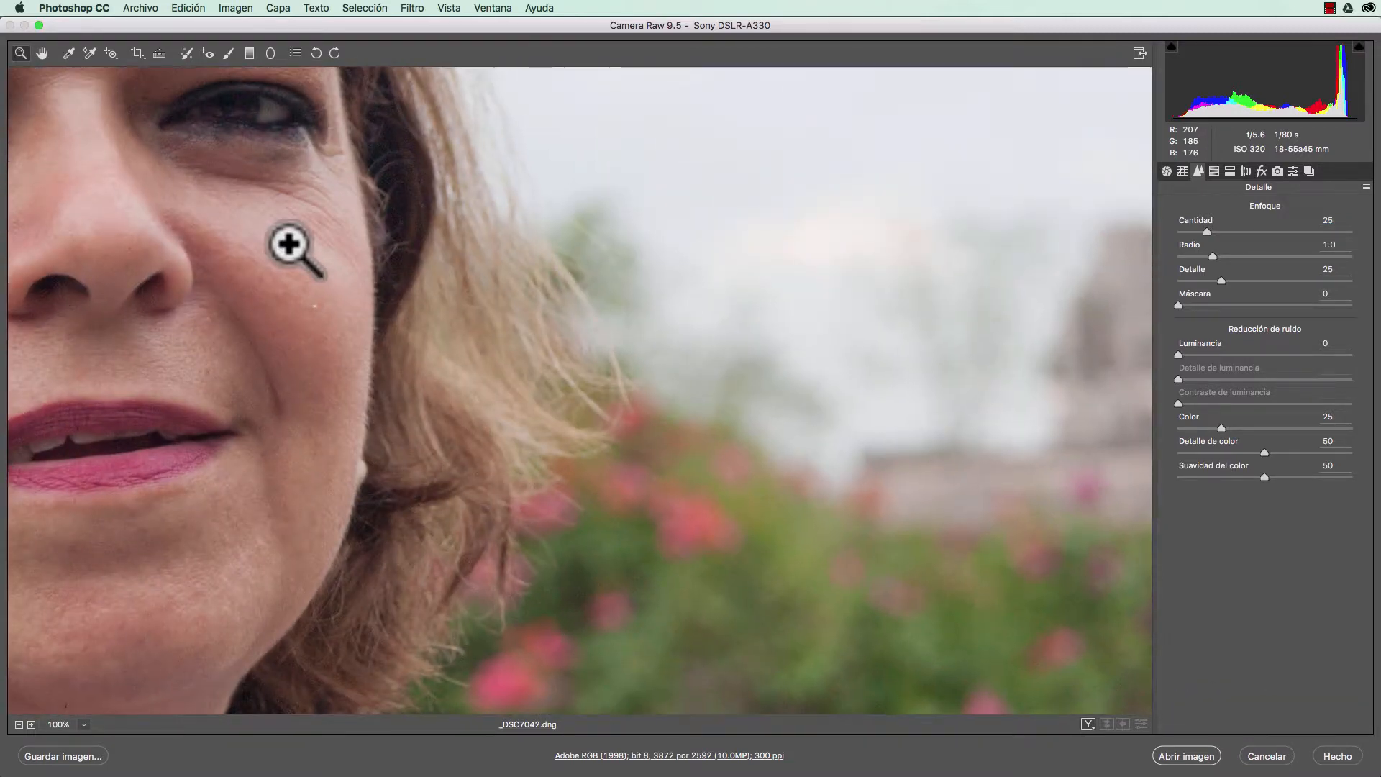
{"action": "left_click_drag", "start_coordinate": [240, 225], "coordinate": [683, 353]}
{"action": "left_click_drag", "start_coordinate": [311, 280], "coordinate": [456, 299]}
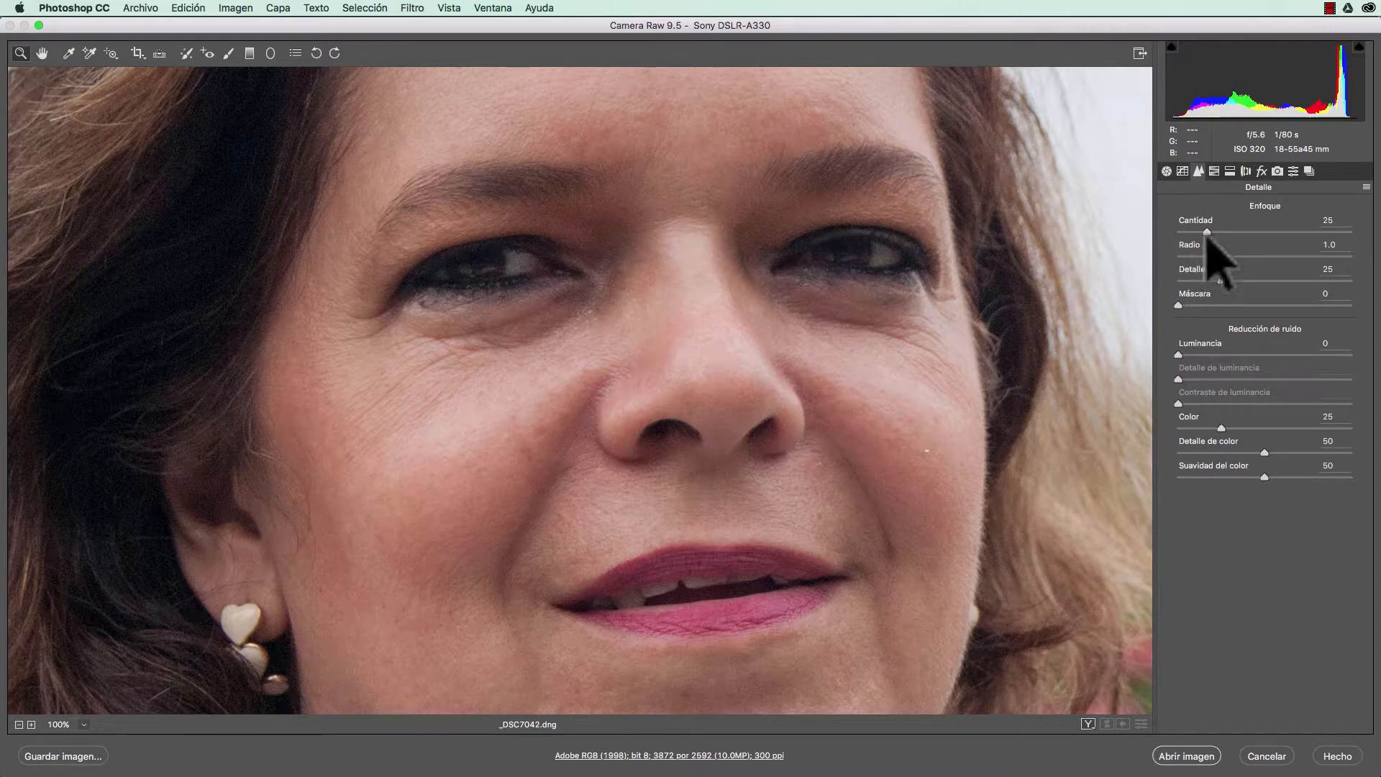
{"action": "left_click_drag", "start_coordinate": [1207, 231], "coordinate": [1367, 232]}
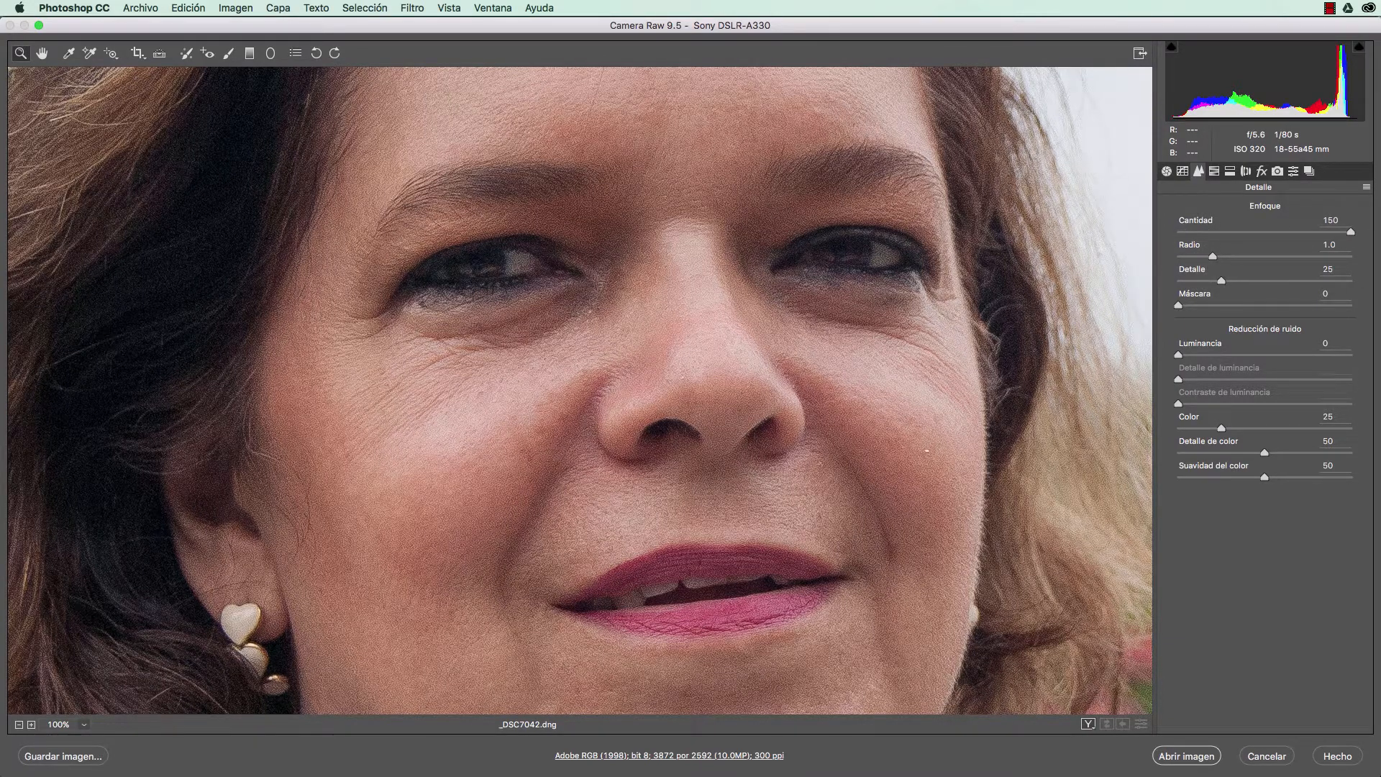
{"action": "mouse_move", "coordinate": [1374, 232]}
{"action": "left_mouse_down"}
{"action": "mouse_move", "coordinate": [1135, 237]}
{"action": "mouse_move", "coordinate": [1375, 249]}
{"action": "left_mouse_up"}
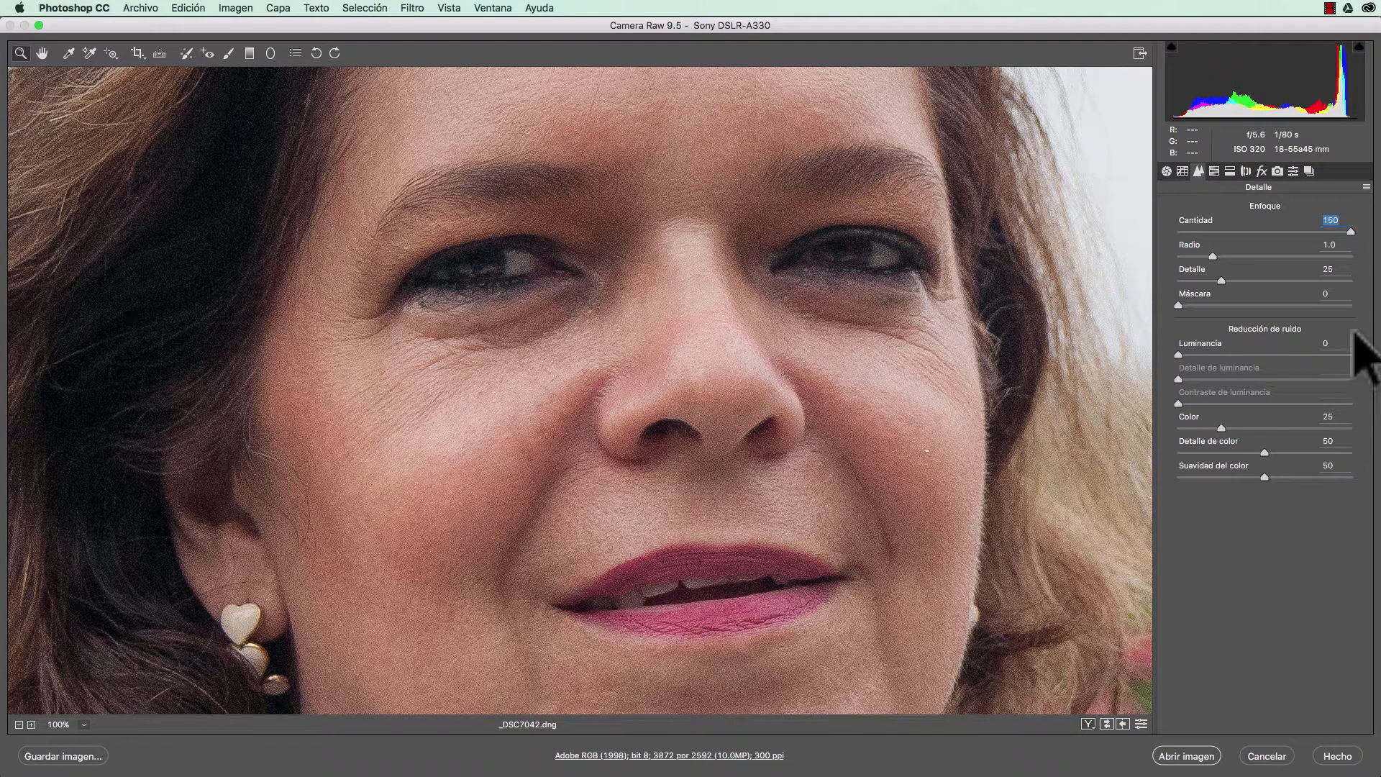
Preview the sharpening Cantidad in grayscale on the face, keeping it at 150.
{"action": "key", "text": "alt"}
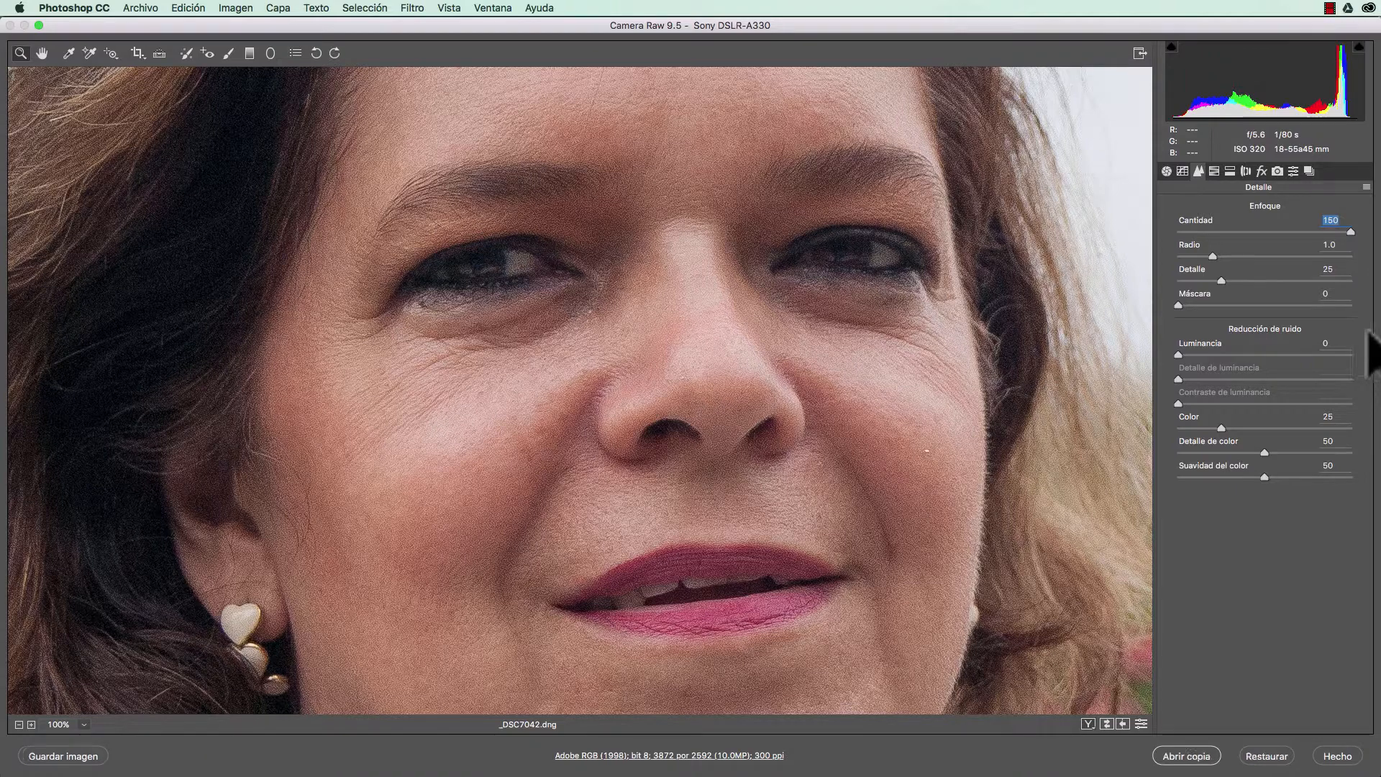
{"action": "left_click", "coordinate": [1350, 232], "text": "alt"}
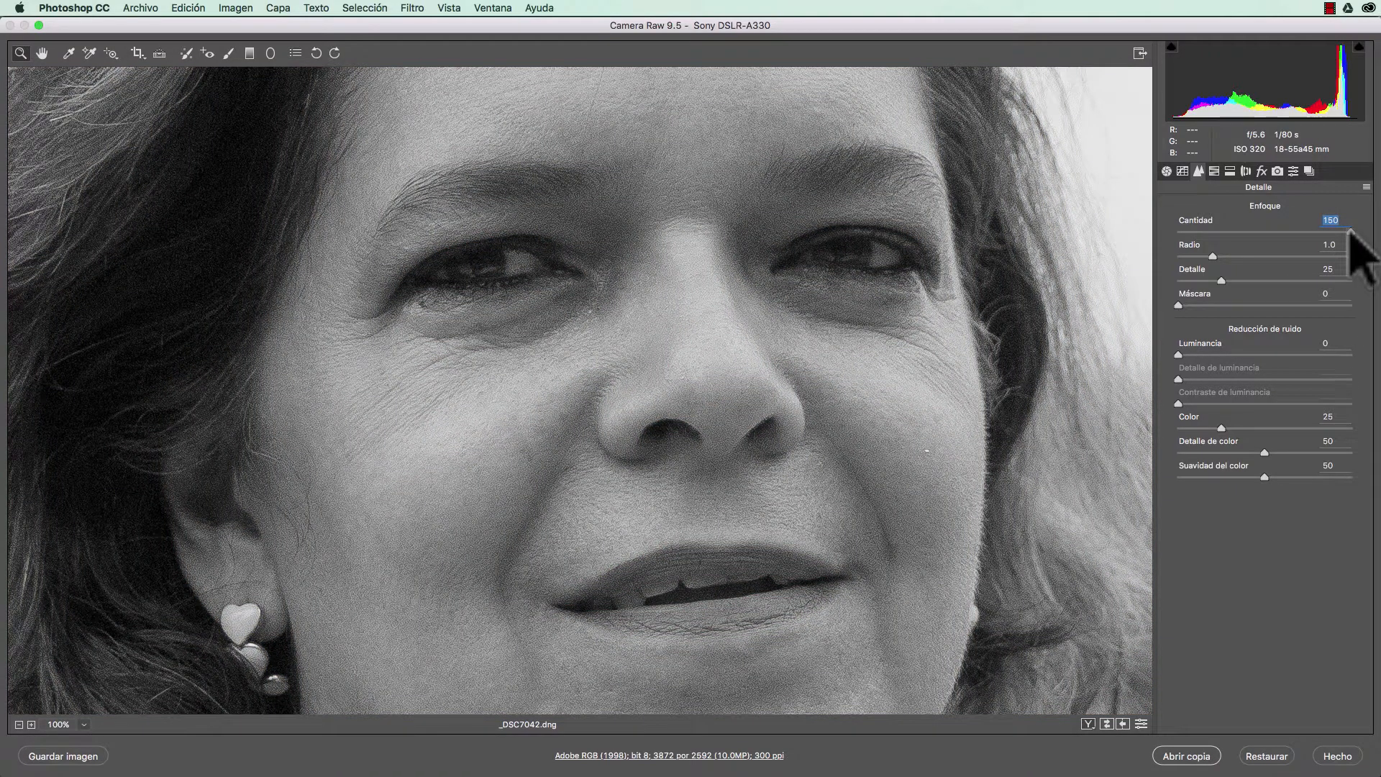
{"action": "mouse_move", "coordinate": [1349, 232]}
{"action": "left_mouse_down"}
{"action": "mouse_move", "coordinate": [1186, 231]}
{"action": "mouse_move", "coordinate": [1358, 246]}
{"action": "left_mouse_up"}
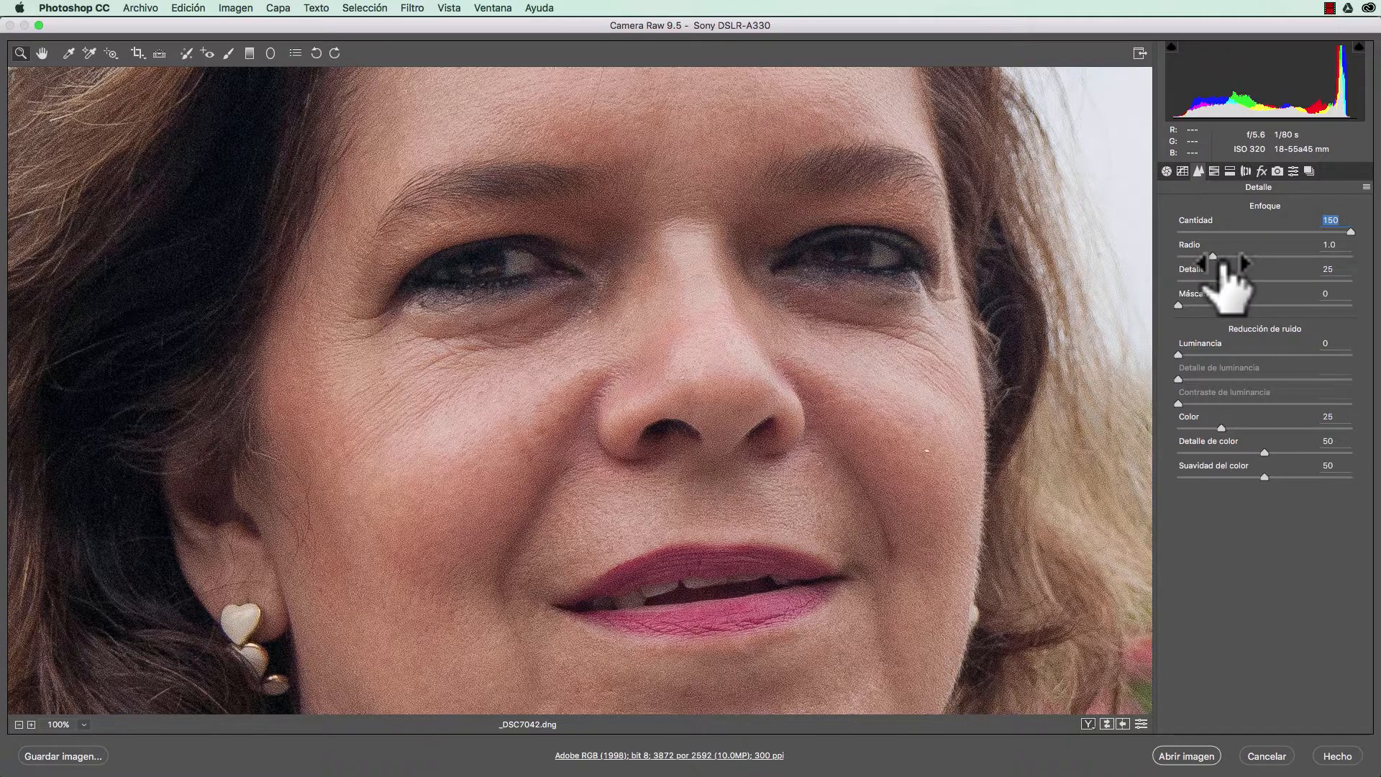
Try the sharpening Radio at 1.1 and 3.0 with the edge preview, then return it to 1.0.
{"action": "mouse_move", "coordinate": [1215, 257]}
{"action": "left_mouse_down"}
{"action": "mouse_move", "coordinate": [1367, 265]}
{"action": "mouse_move", "coordinate": [1219, 258]}
{"action": "left_mouse_up"}
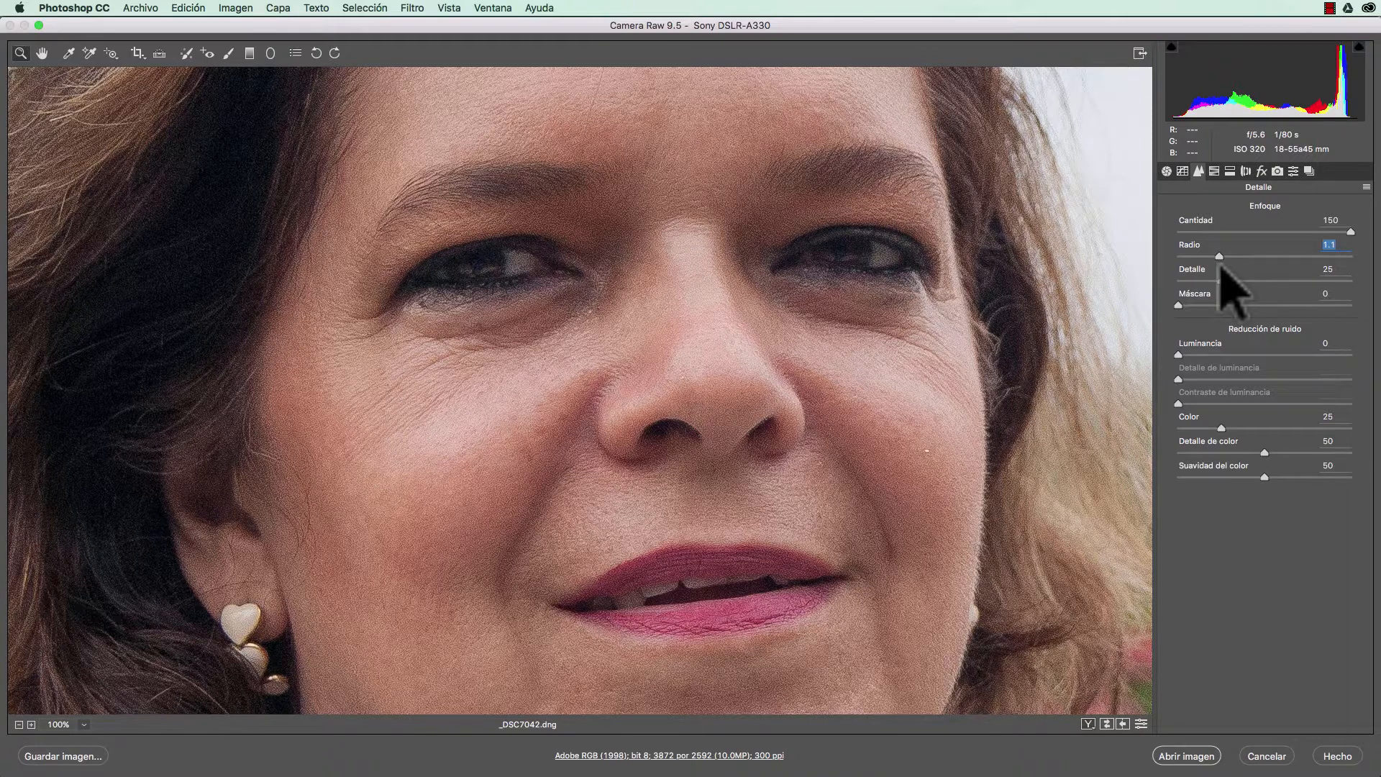
{"action": "mouse_move", "coordinate": [1220, 258]}
{"action": "left_mouse_down"}
{"action": "mouse_move", "coordinate": [1249, 256]}
{"action": "mouse_move", "coordinate": [1214, 257]}
{"action": "left_mouse_up"}
{"action": "left_click", "coordinate": [1214, 260], "text": "alt"}
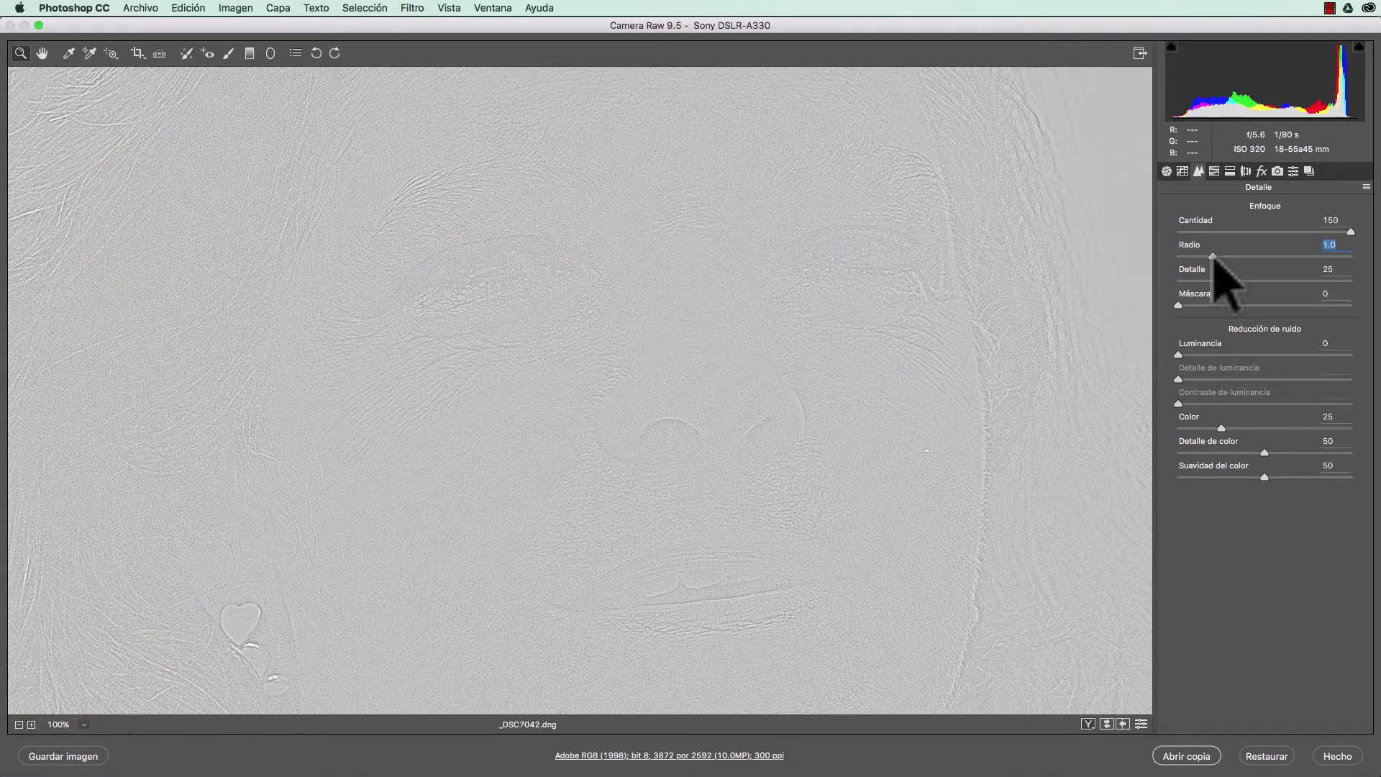
{"action": "left_click_drag", "start_coordinate": [1214, 259], "coordinate": [1354, 266]}
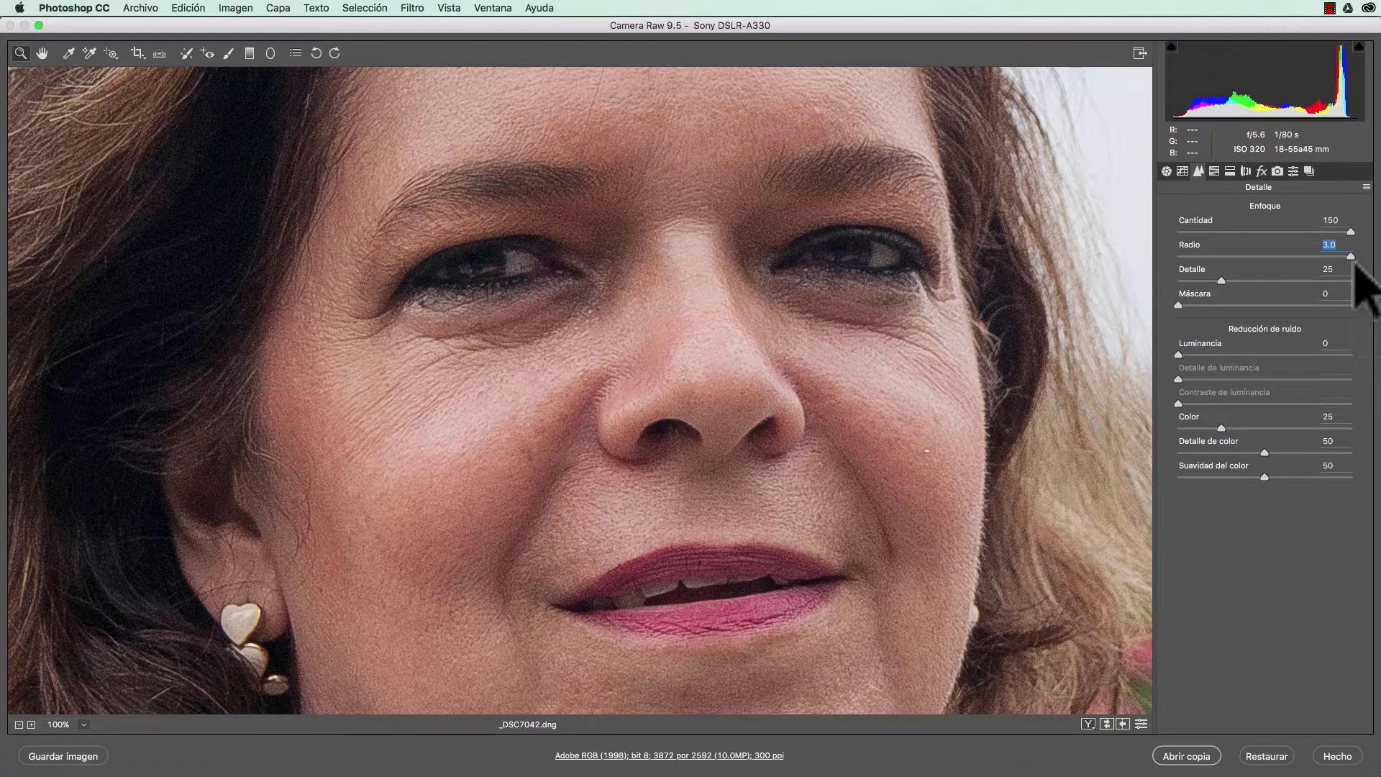
{"action": "left_click_drag", "start_coordinate": [1352, 257], "coordinate": [1212, 261]}
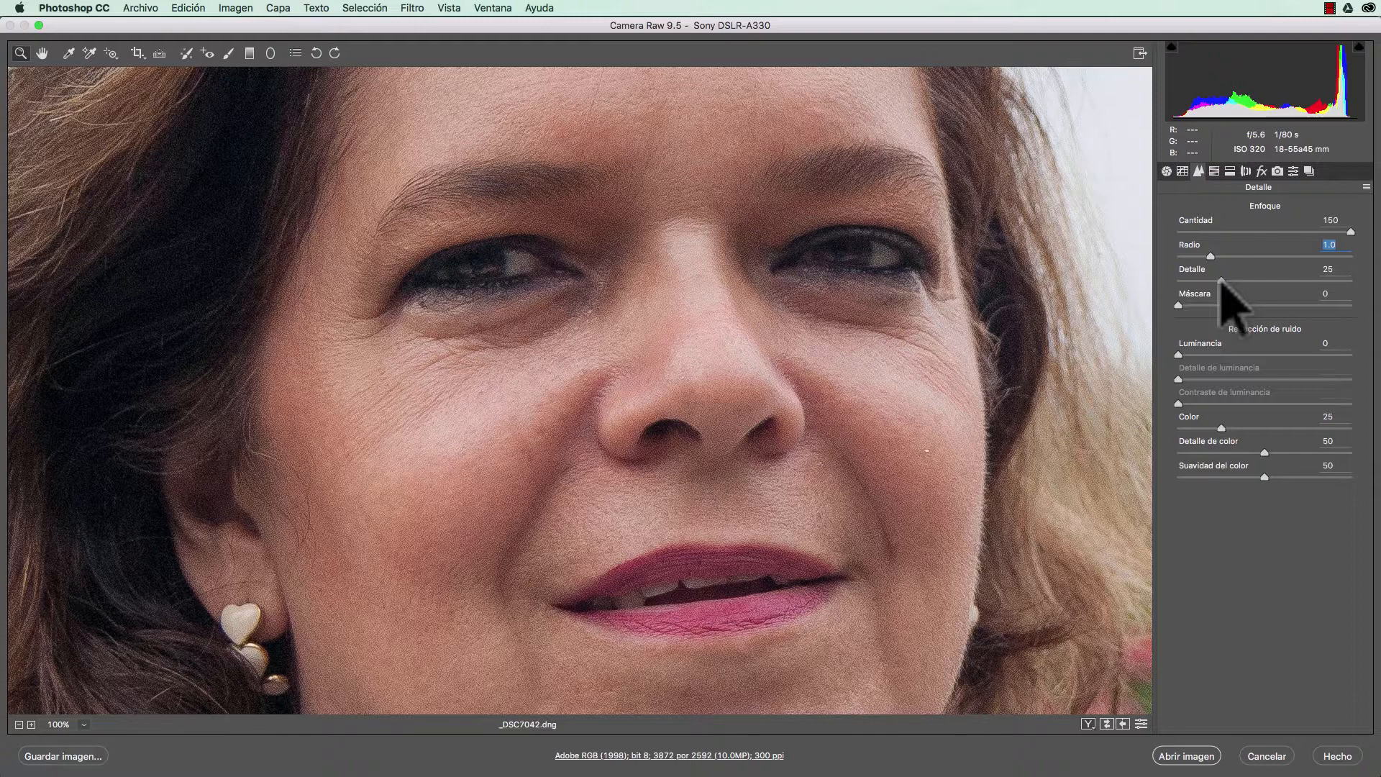
Try the sharpening Detalle at 100, then lower it to 0.
{"action": "left_click_drag", "start_coordinate": [1221, 280], "coordinate": [1377, 282]}
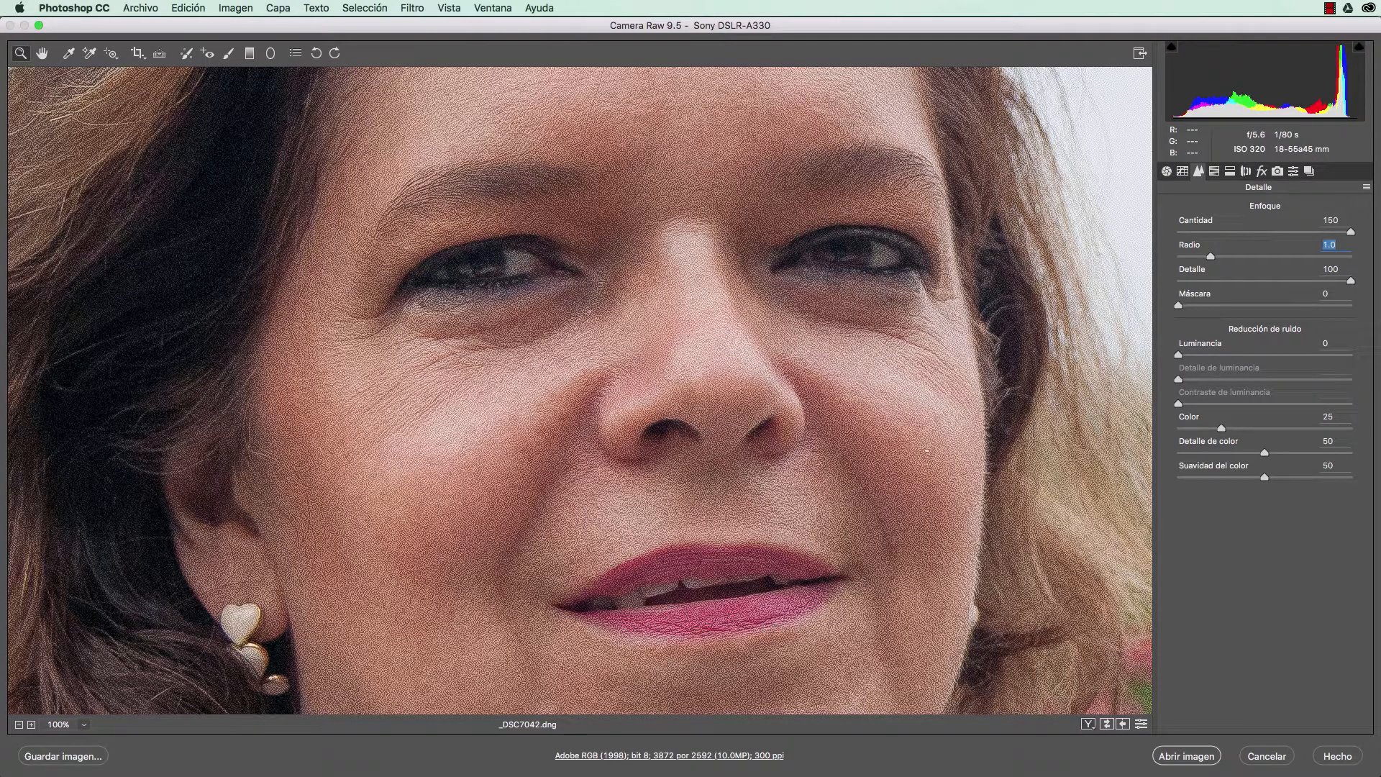
{"action": "left_click_drag", "start_coordinate": [1353, 284], "coordinate": [1158, 284]}
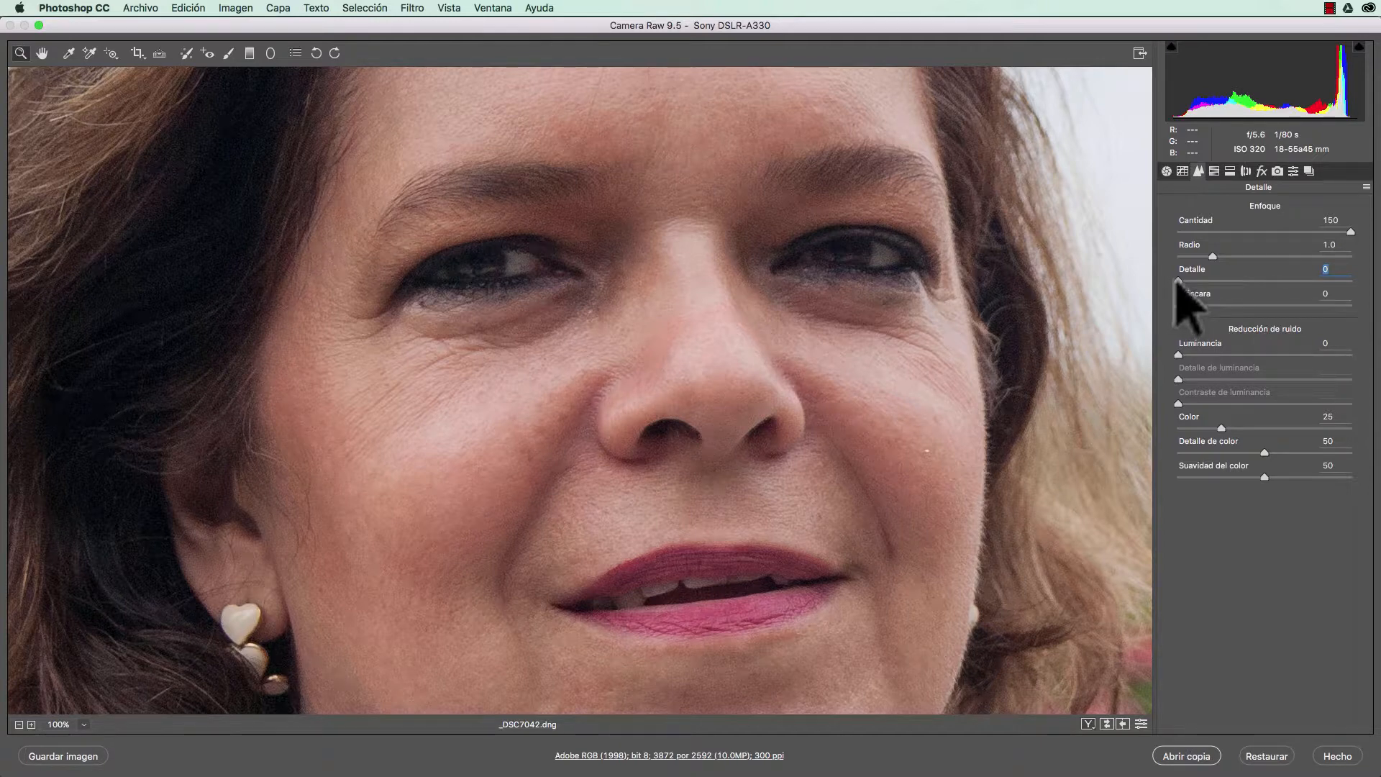
Set the sharpening Detalle to 48 and the Máscara to 91, judging both with the grayscale preview on the face.
{"action": "left_click_drag", "start_coordinate": [1178, 281], "coordinate": [1259, 292]}
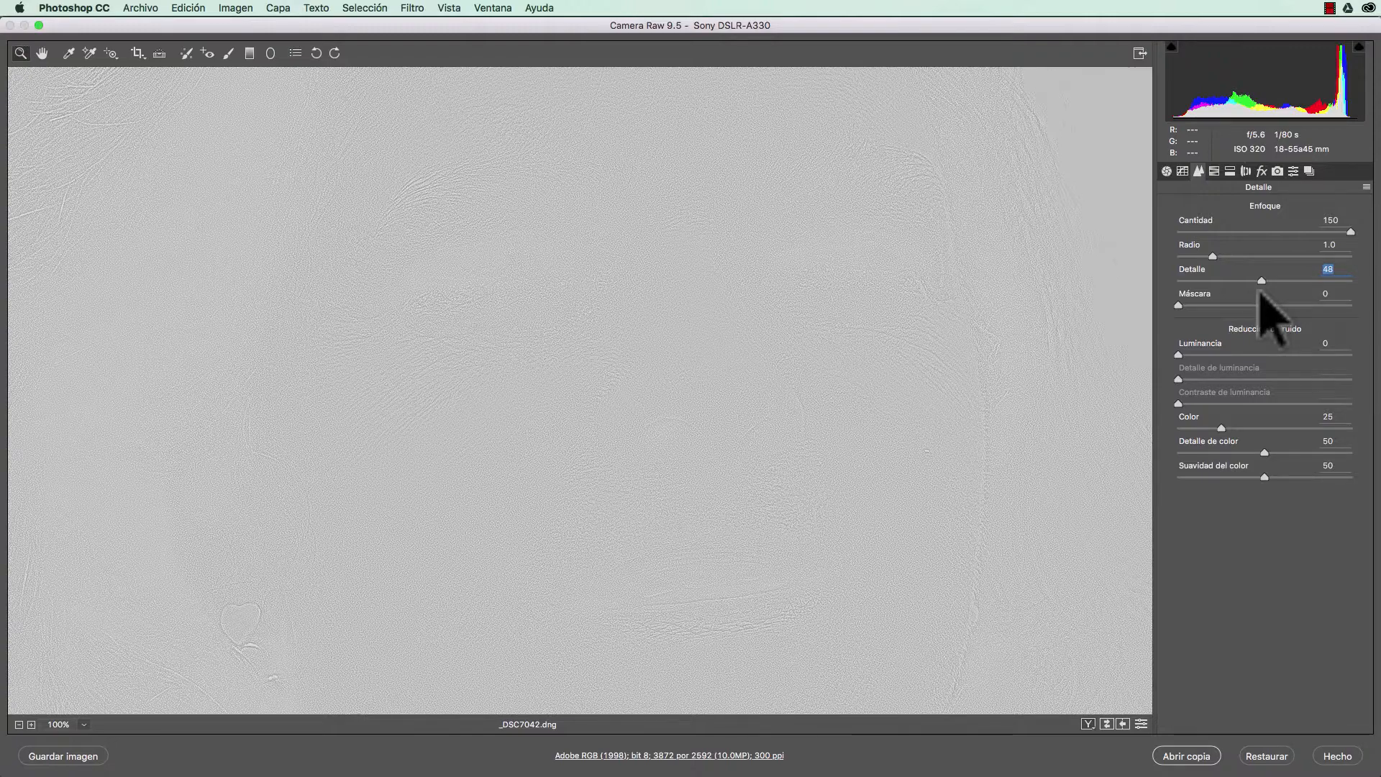
{"action": "left_click_drag", "start_coordinate": [1260, 290], "coordinate": [1260, 290]}
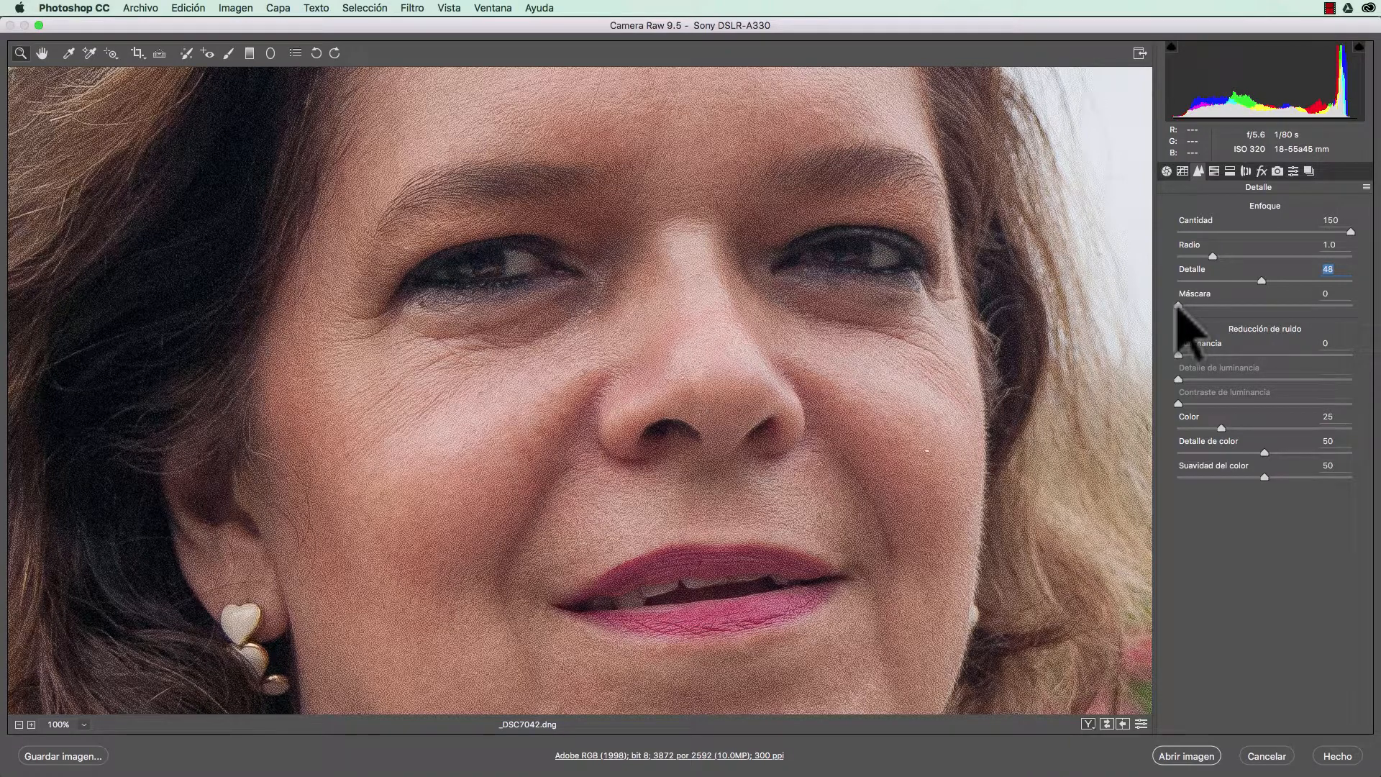
{"action": "left_click", "coordinate": [1179, 306], "text": "alt"}
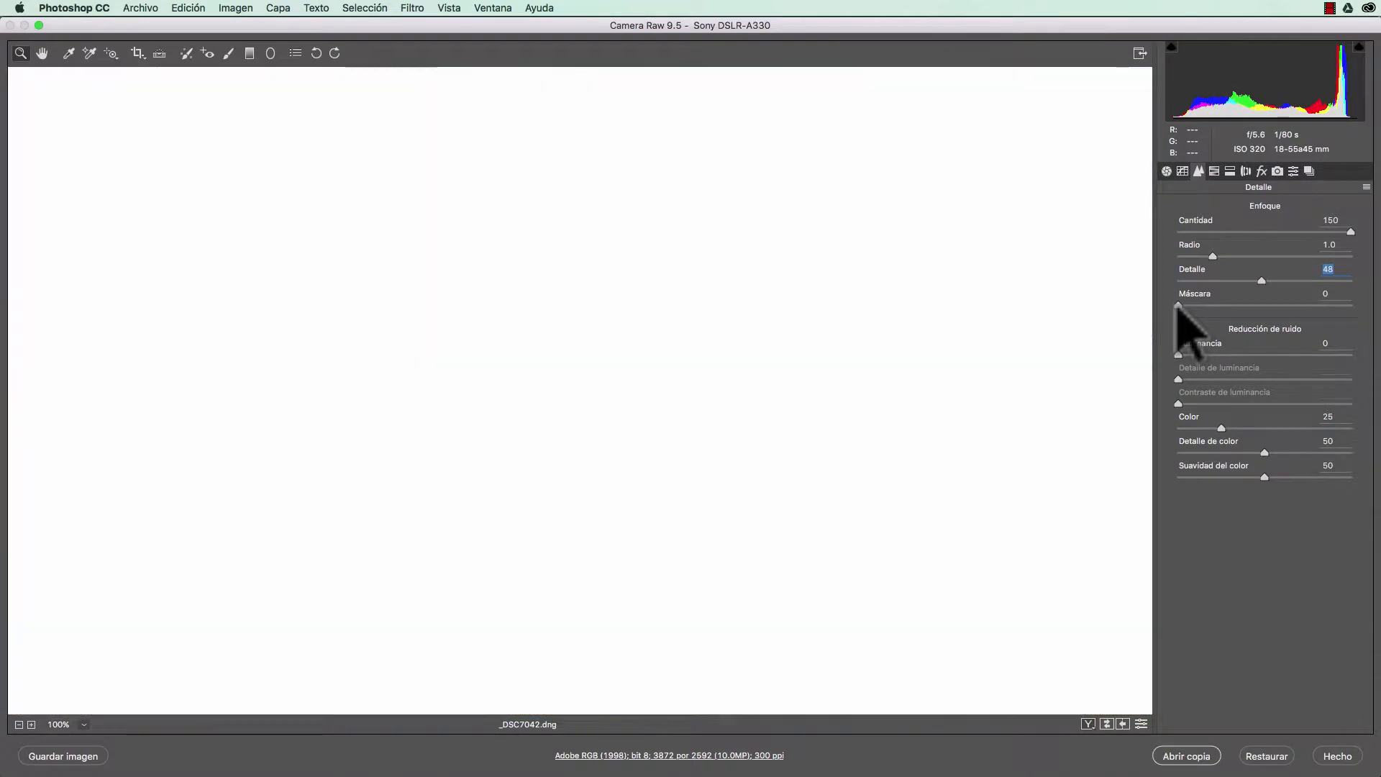
{"action": "left_click_drag", "start_coordinate": [1177, 306], "coordinate": [1328, 306]}
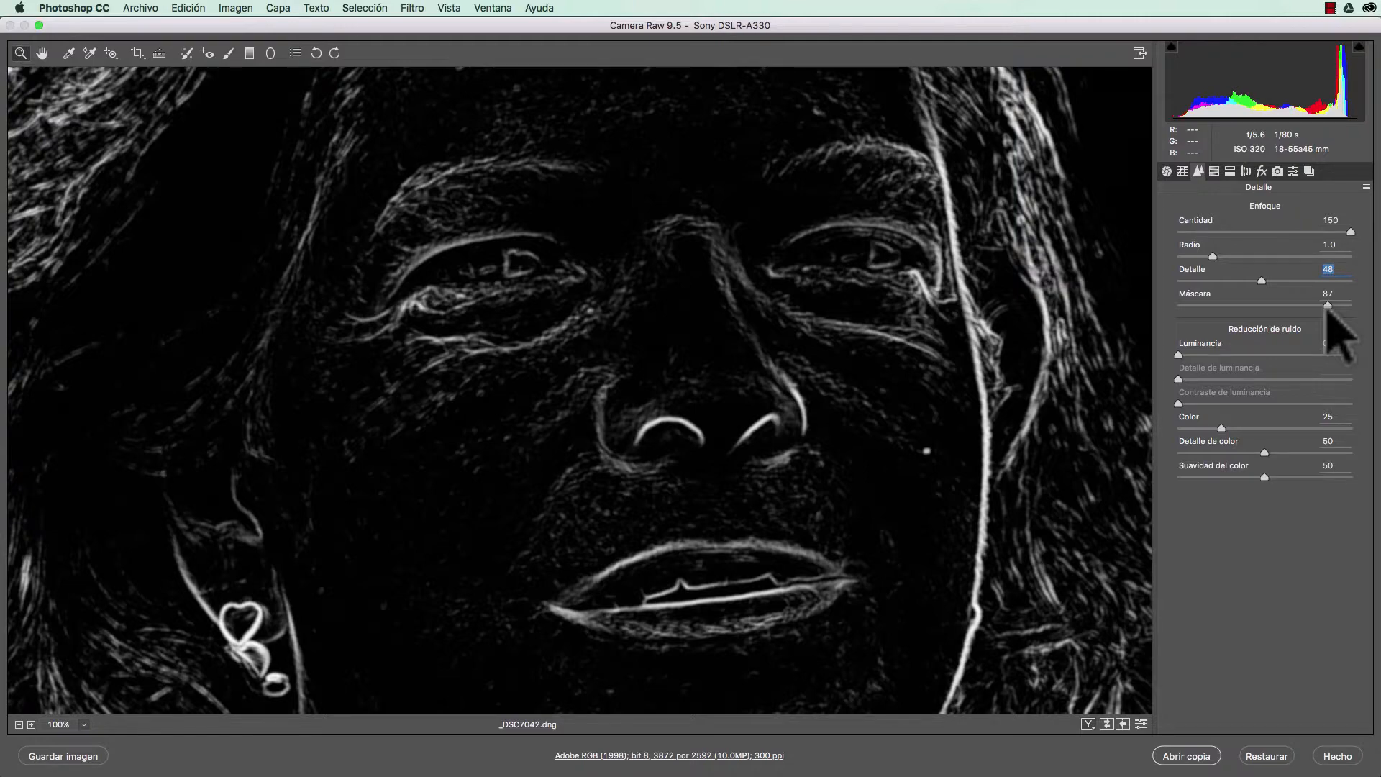
{"action": "left_click_drag", "start_coordinate": [1327, 308], "coordinate": [1215, 306]}
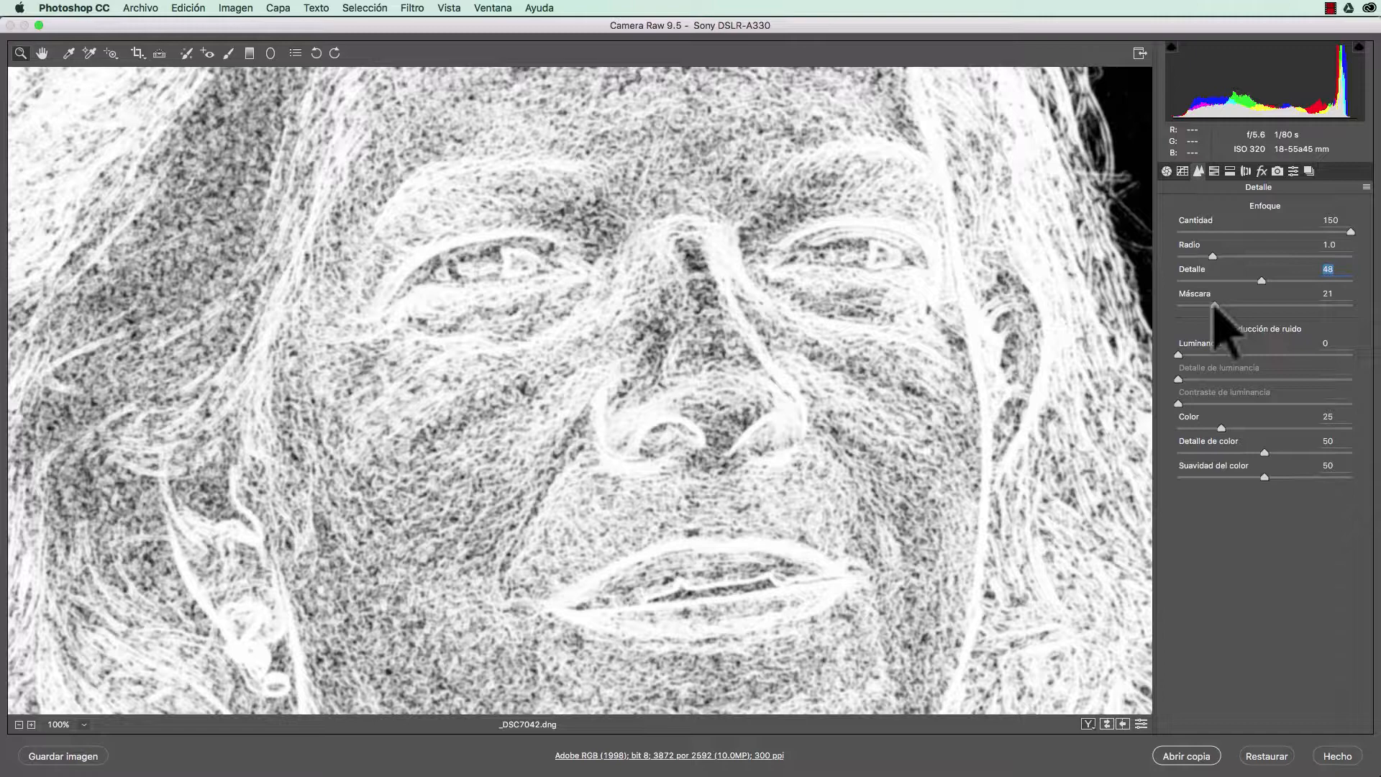
{"action": "left_click_drag", "start_coordinate": [1215, 308], "coordinate": [1367, 311]}
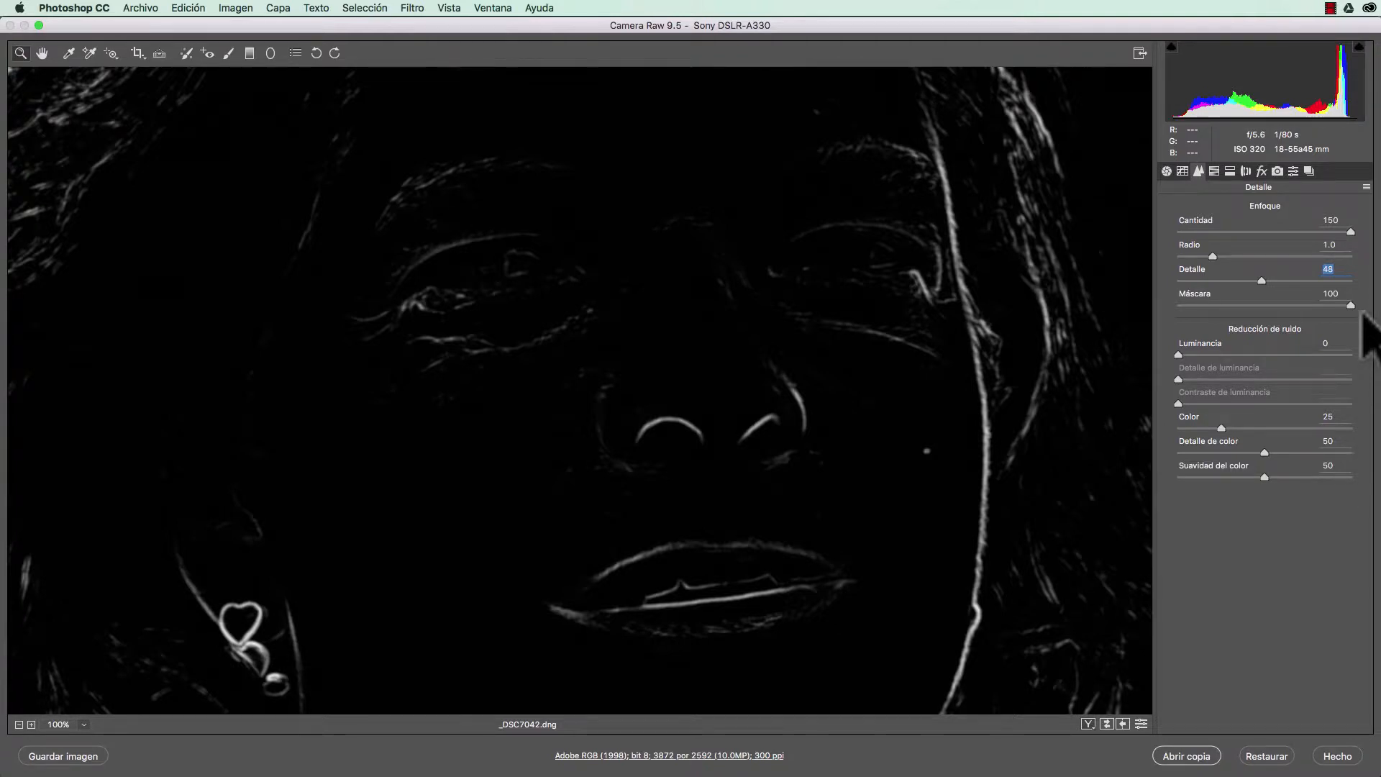
{"action": "left_click_drag", "start_coordinate": [1360, 312], "coordinate": [1336, 314]}
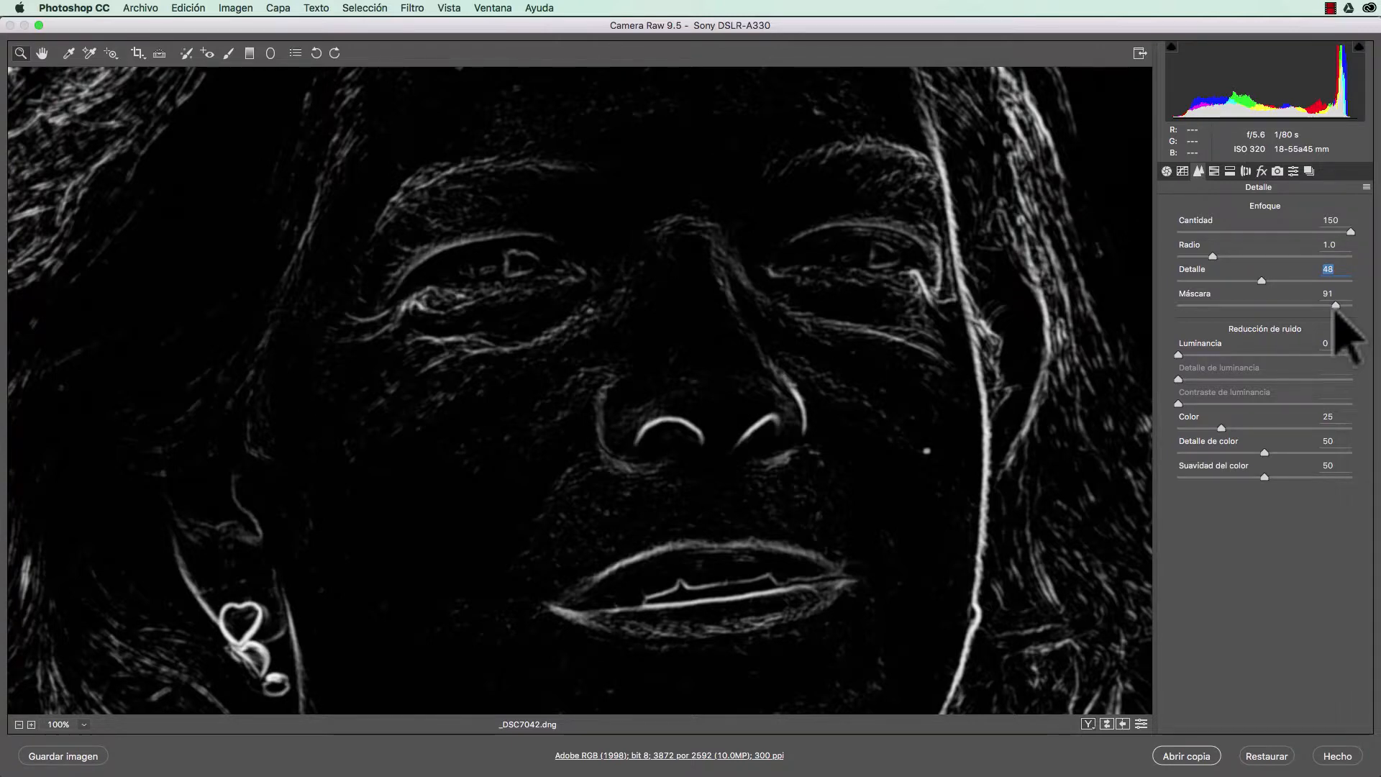
{"action": "left_click", "coordinate": [1335, 308], "text": "alt"}
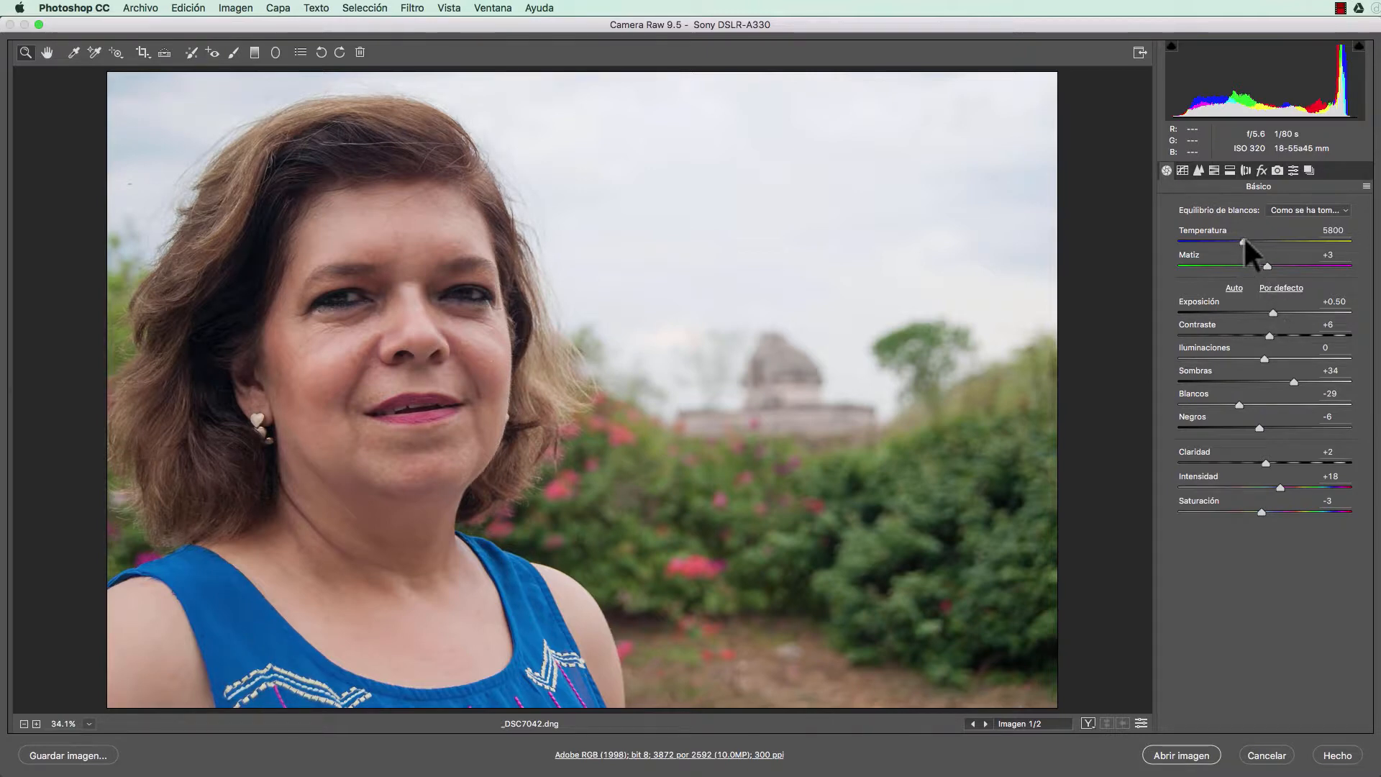
Reset all the basic tone and colour sliders from Exposición down to Saturación to 0.
{"action": "left_click", "coordinate": [1243, 242]}
{"action": "left_click", "coordinate": [1266, 265]}
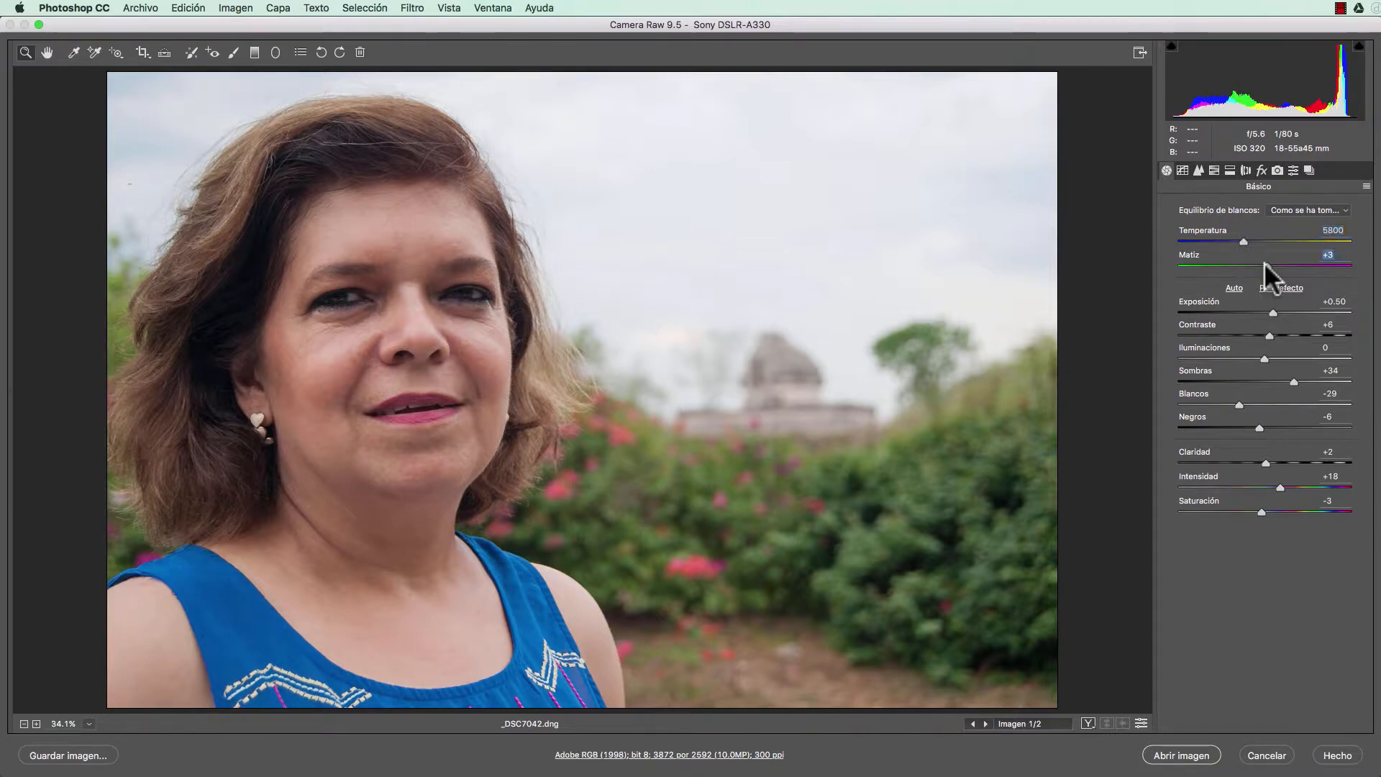
{"action": "double_click", "coordinate": [1271, 312]}
{"action": "double_click", "coordinate": [1268, 335]}
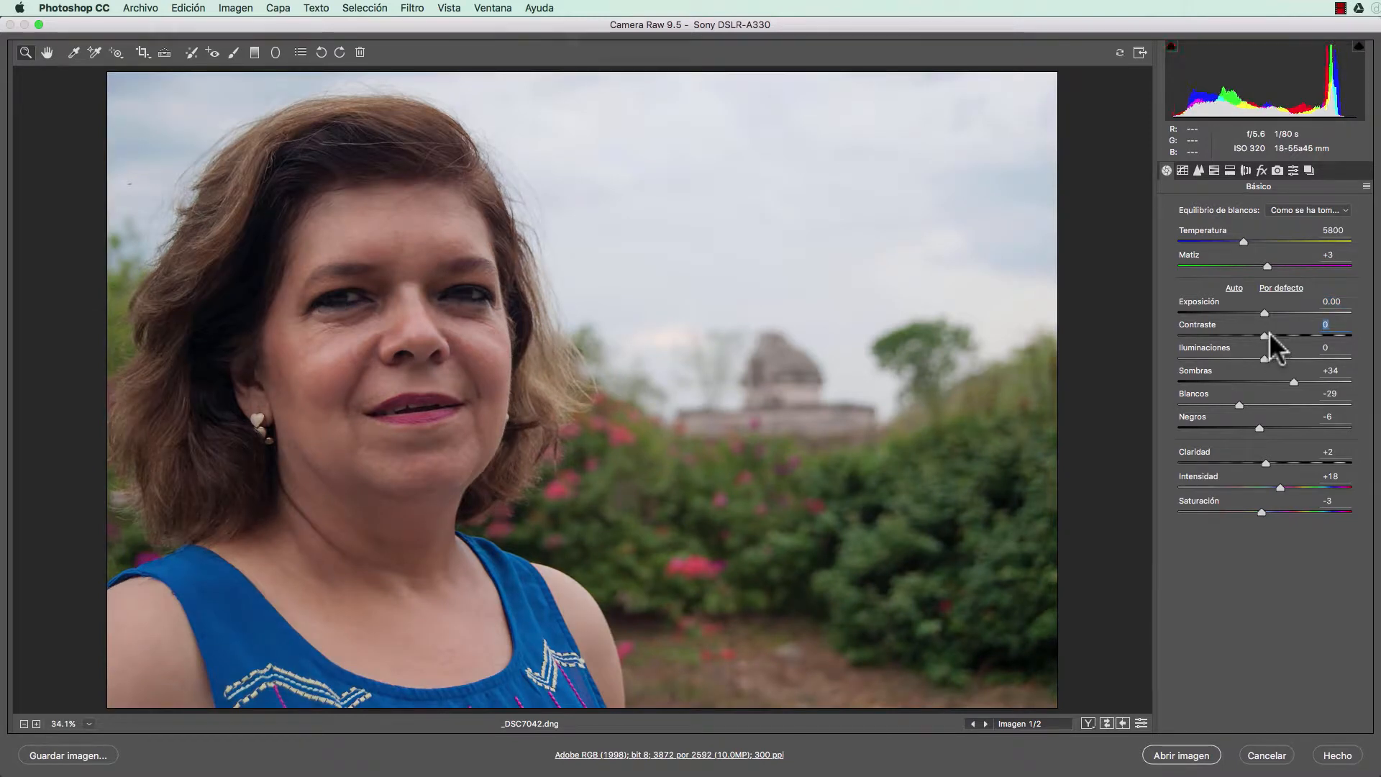
{"action": "left_click", "coordinate": [1265, 359]}
{"action": "double_click", "coordinate": [1294, 382]}
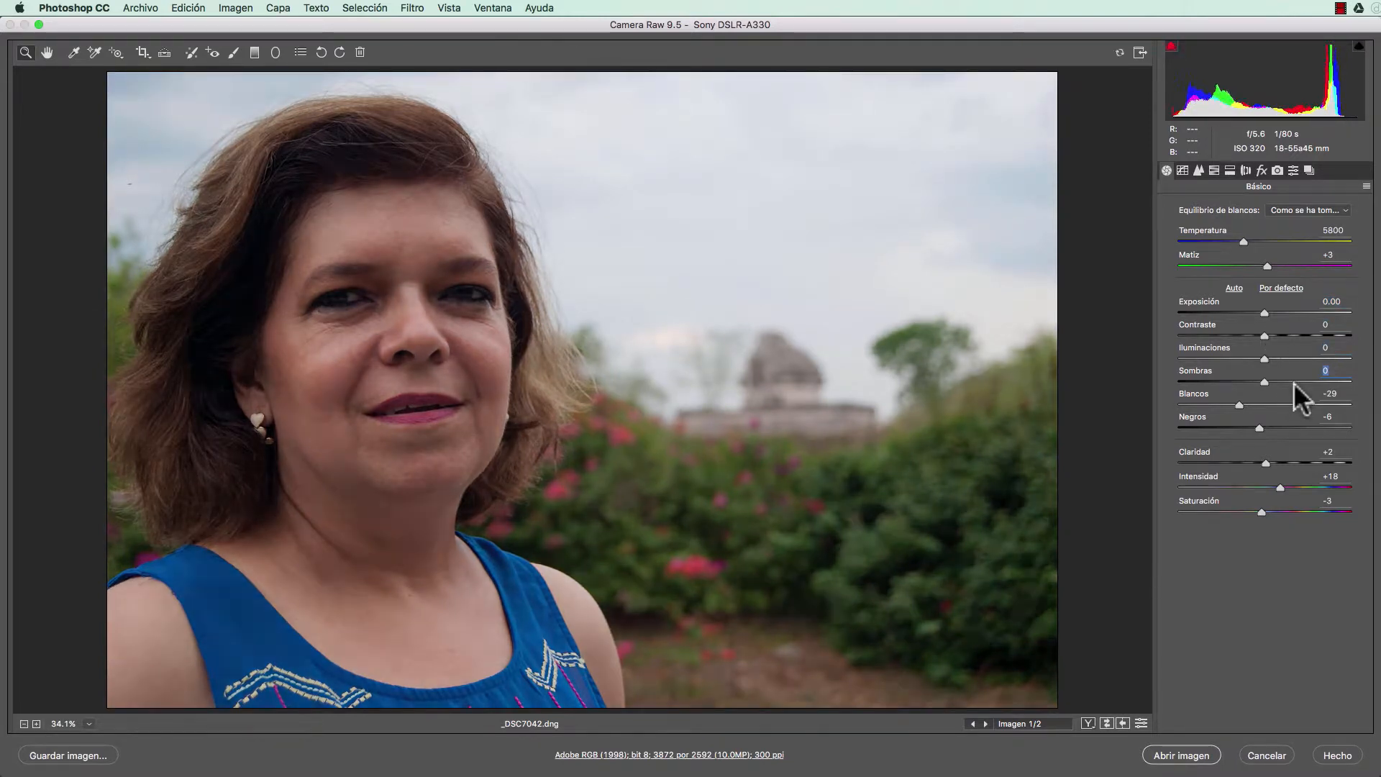
{"action": "double_click", "coordinate": [1236, 404]}
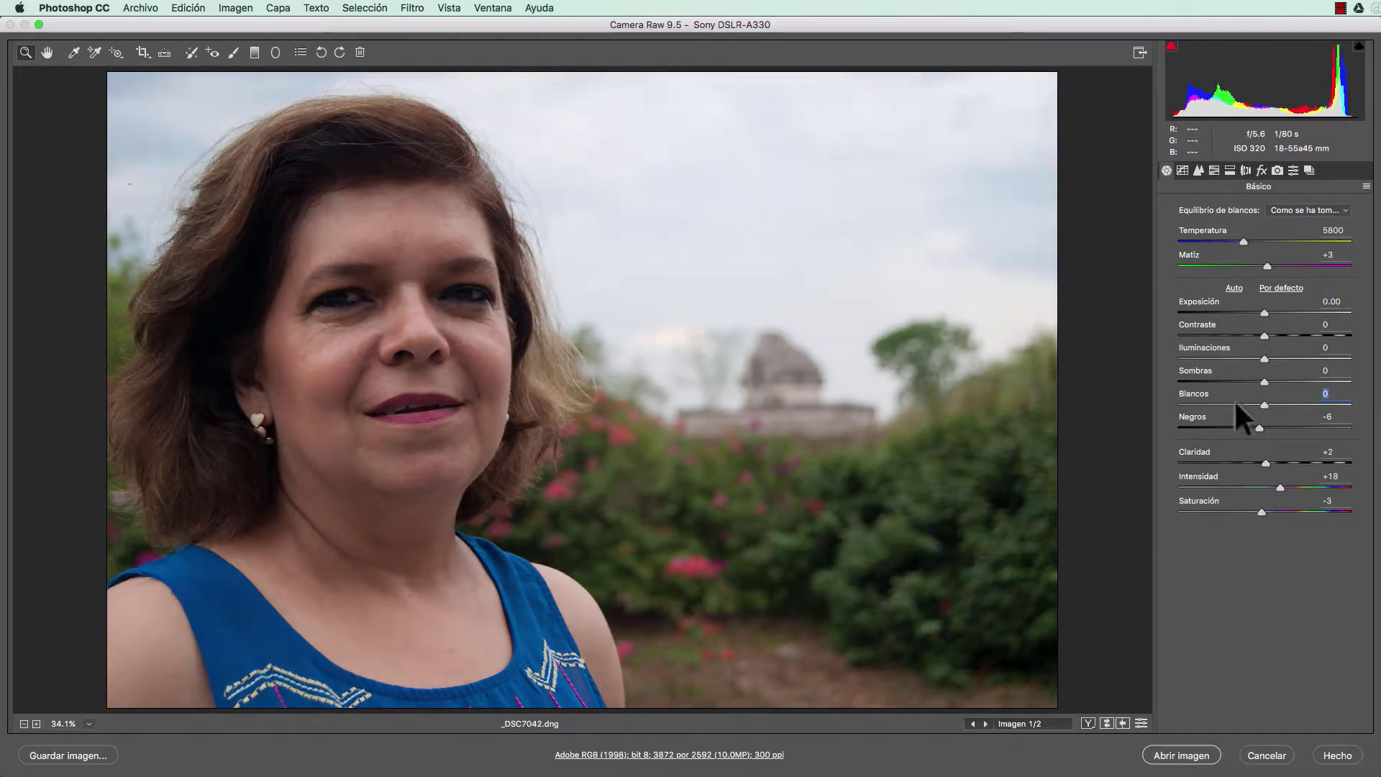
{"action": "double_click", "coordinate": [1257, 427]}
{"action": "double_click", "coordinate": [1264, 462]}
{"action": "double_click", "coordinate": [1279, 487]}
{"action": "double_click", "coordinate": [1258, 506]}
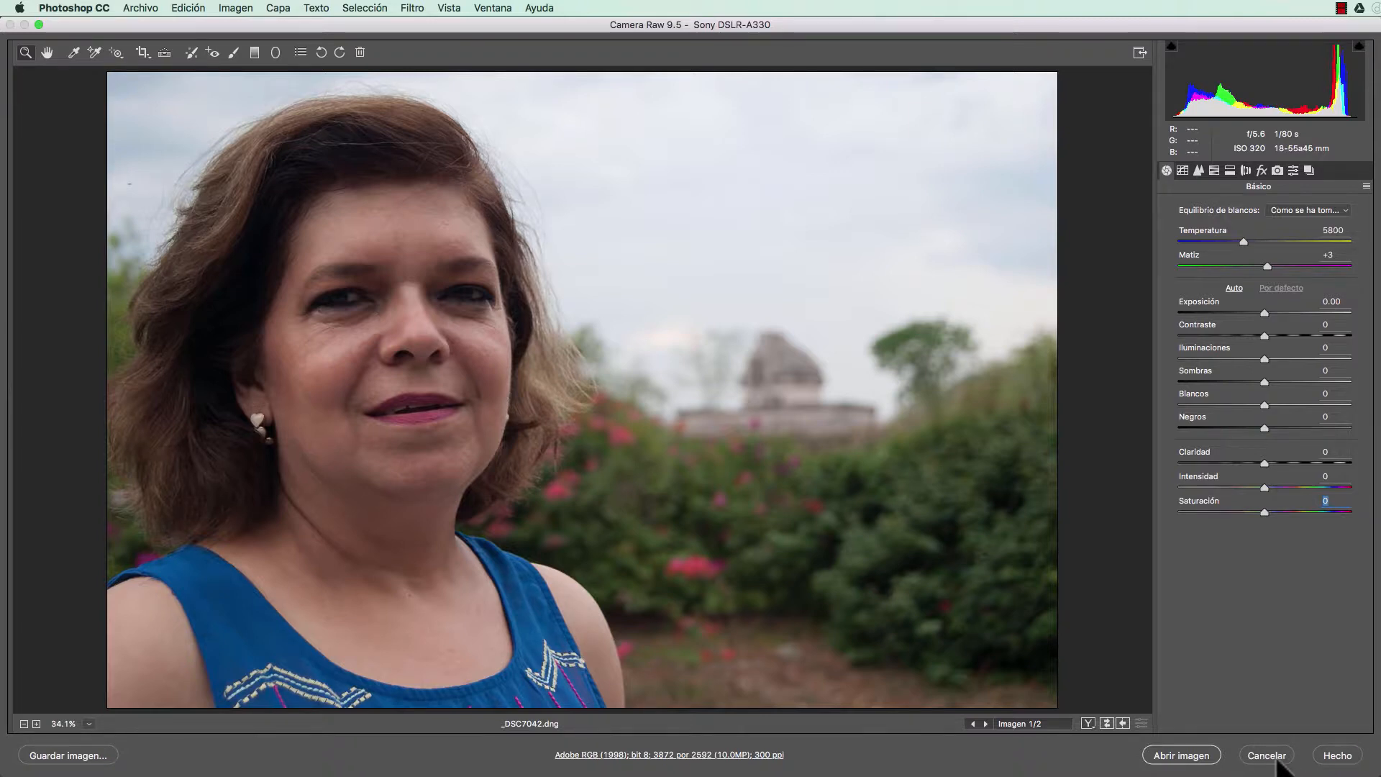
{"action": "key", "text": "alt"}
Set Exposición to +0.60, Contraste to +33, Sombras to +33 and Temperatura to 5600.
{"action": "left_click_drag", "start_coordinate": [1264, 313], "coordinate": [1275, 313]}
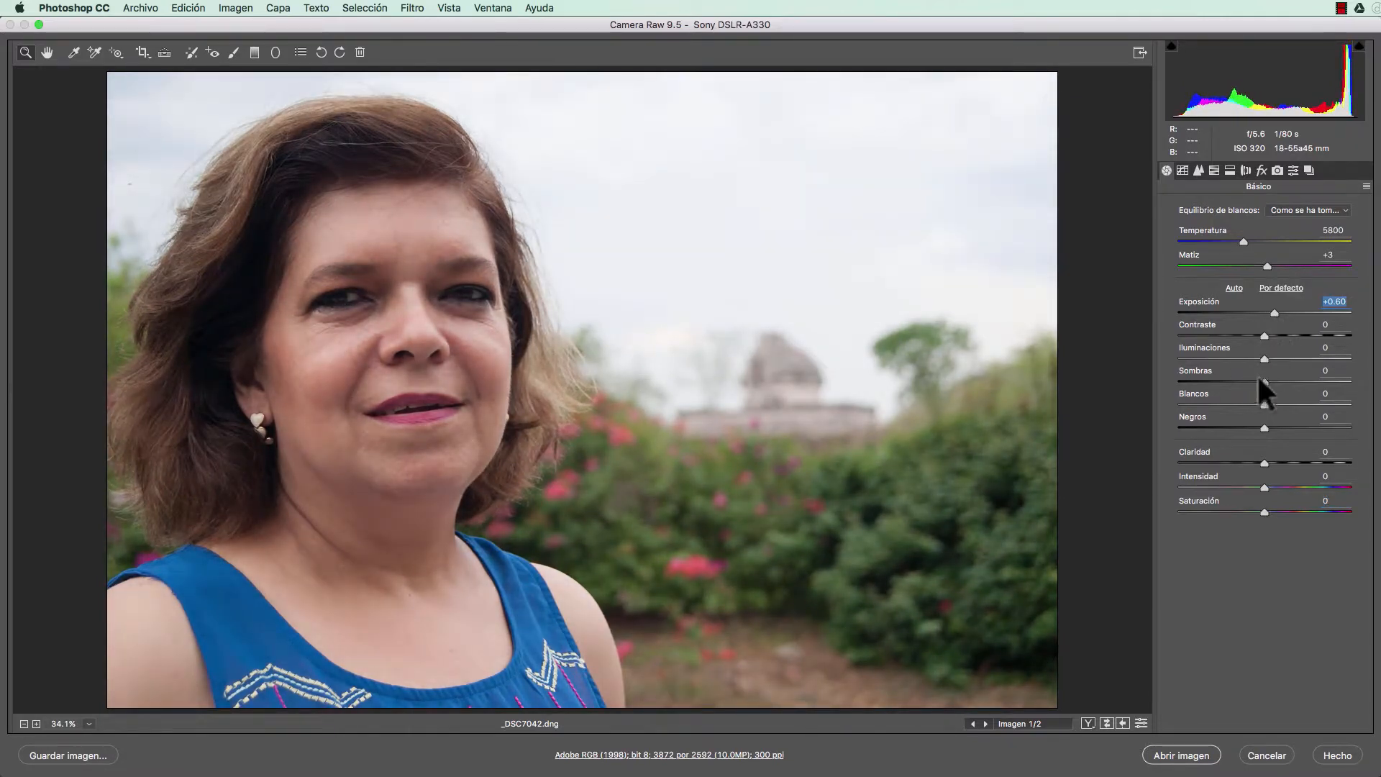
{"action": "mouse_move", "coordinate": [1265, 381]}
{"action": "left_mouse_down"}
{"action": "mouse_move", "coordinate": [1302, 381]}
{"action": "mouse_move", "coordinate": [1289, 381]}
{"action": "left_mouse_up"}
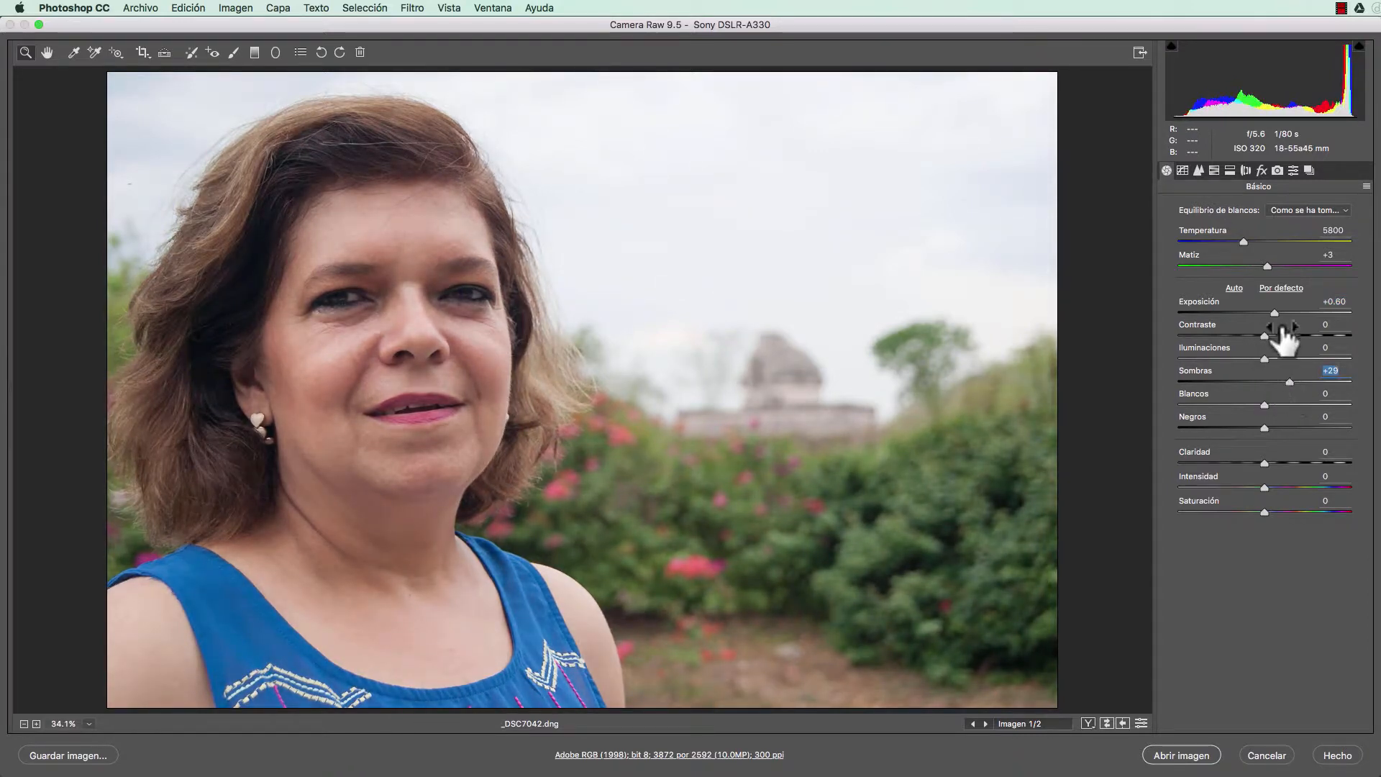
{"action": "left_click_drag", "start_coordinate": [1263, 334], "coordinate": [1293, 335]}
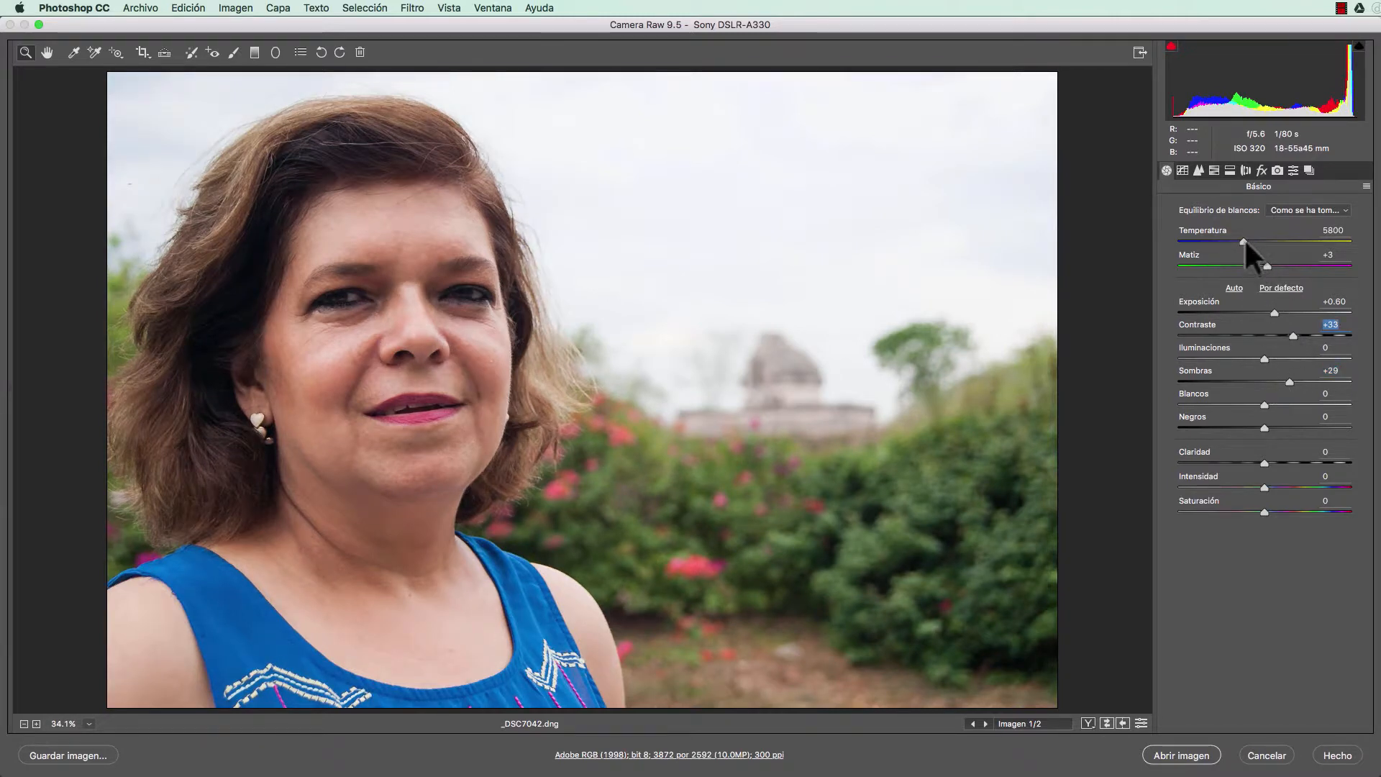
{"action": "left_click_drag", "start_coordinate": [1244, 241], "coordinate": [1250, 256]}
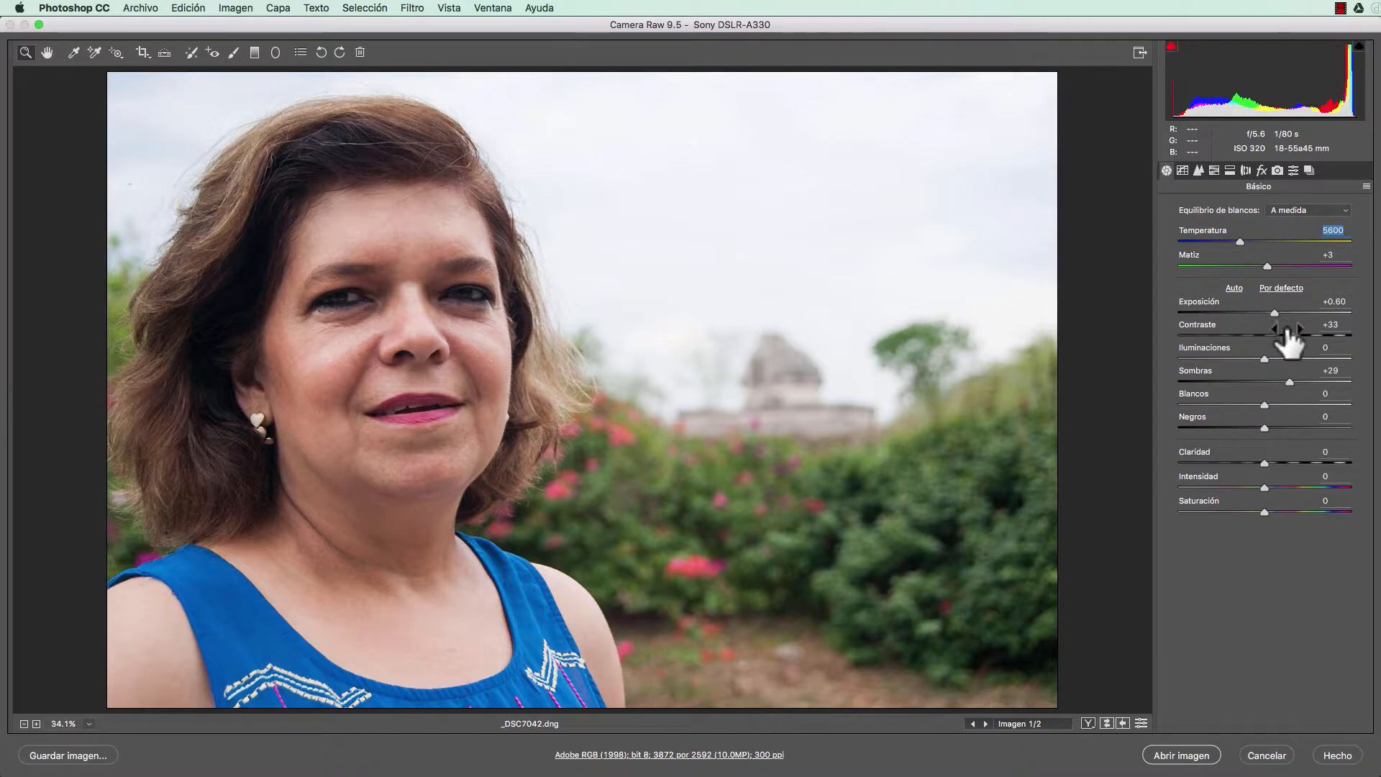
{"action": "left_click_drag", "start_coordinate": [1290, 381], "coordinate": [1293, 382]}
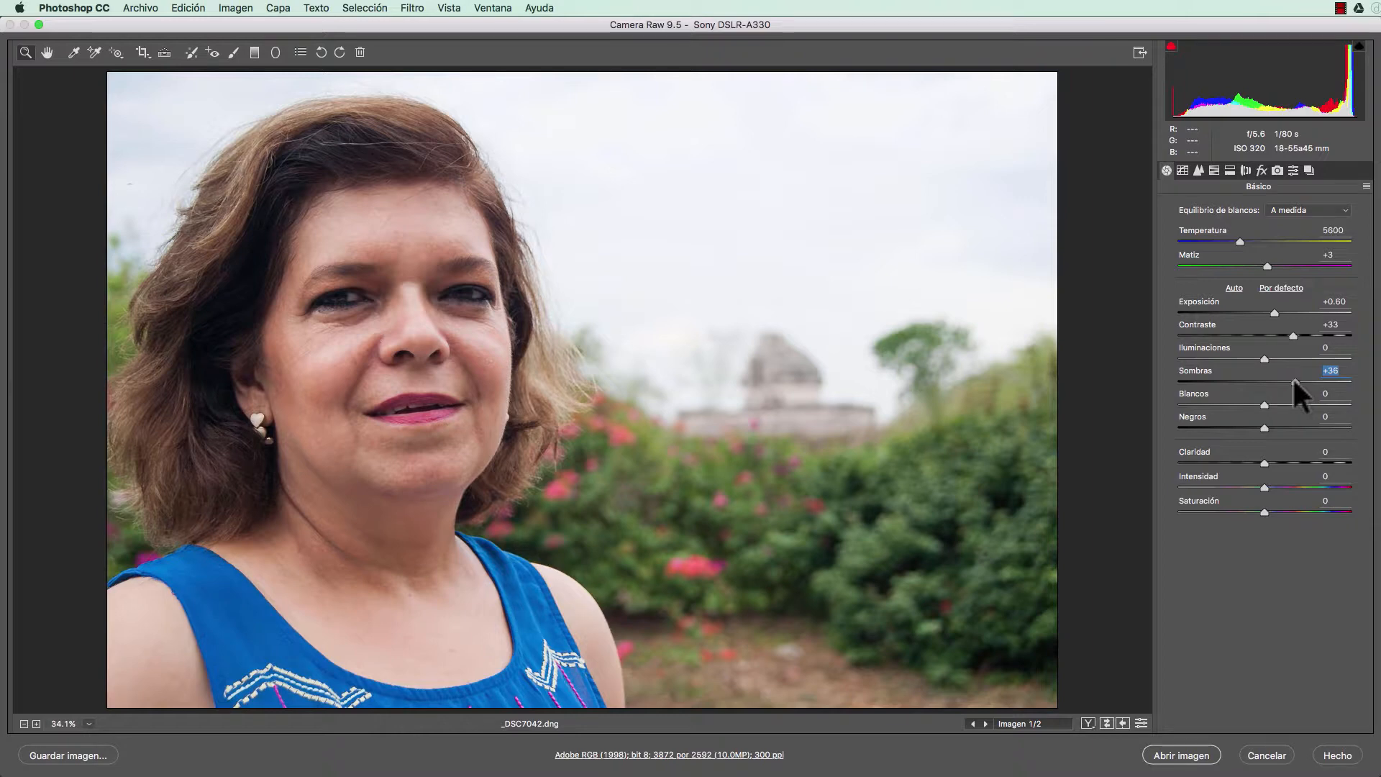
{"action": "left_click_drag", "start_coordinate": [1294, 381], "coordinate": [1291, 382]}
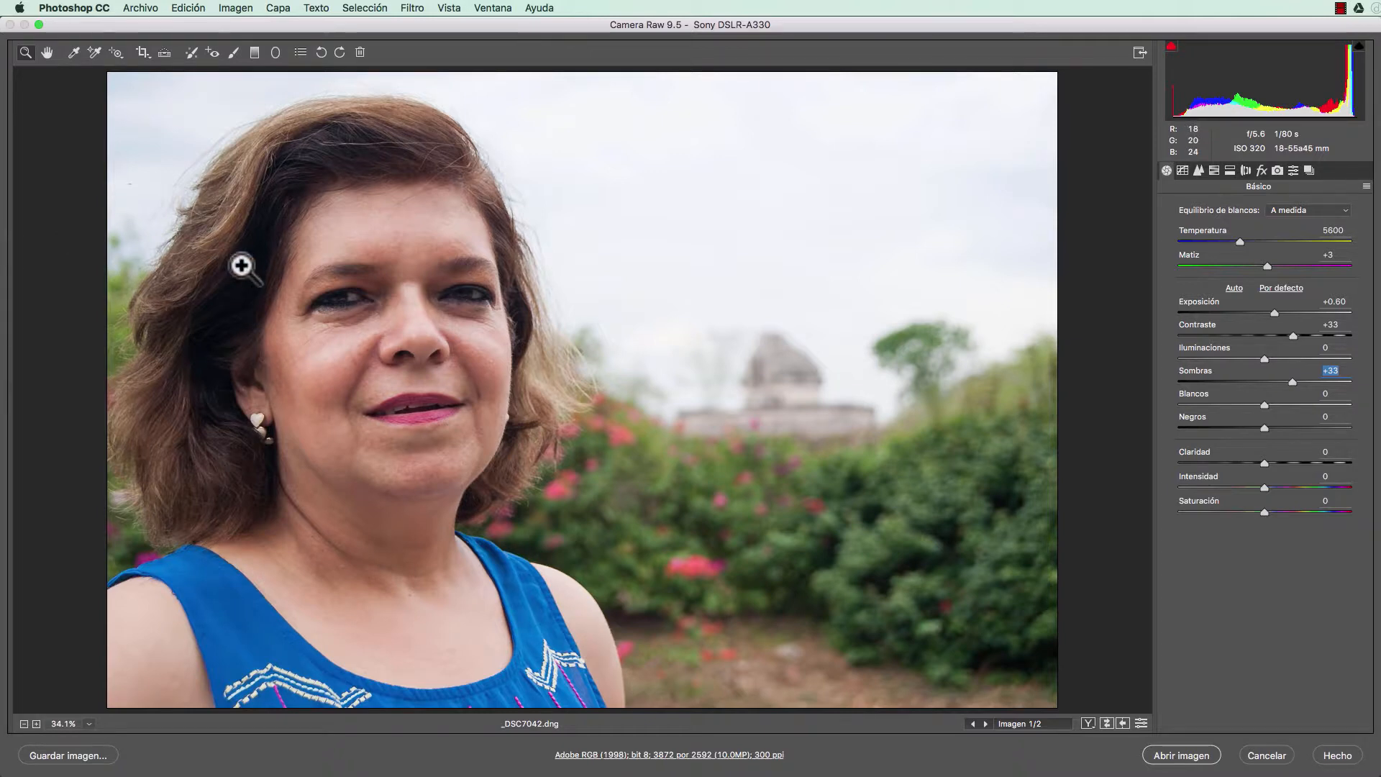
Set the sharpening Cantidad to 150 in the detail settings.
{"action": "left_click", "coordinate": [1197, 170]}
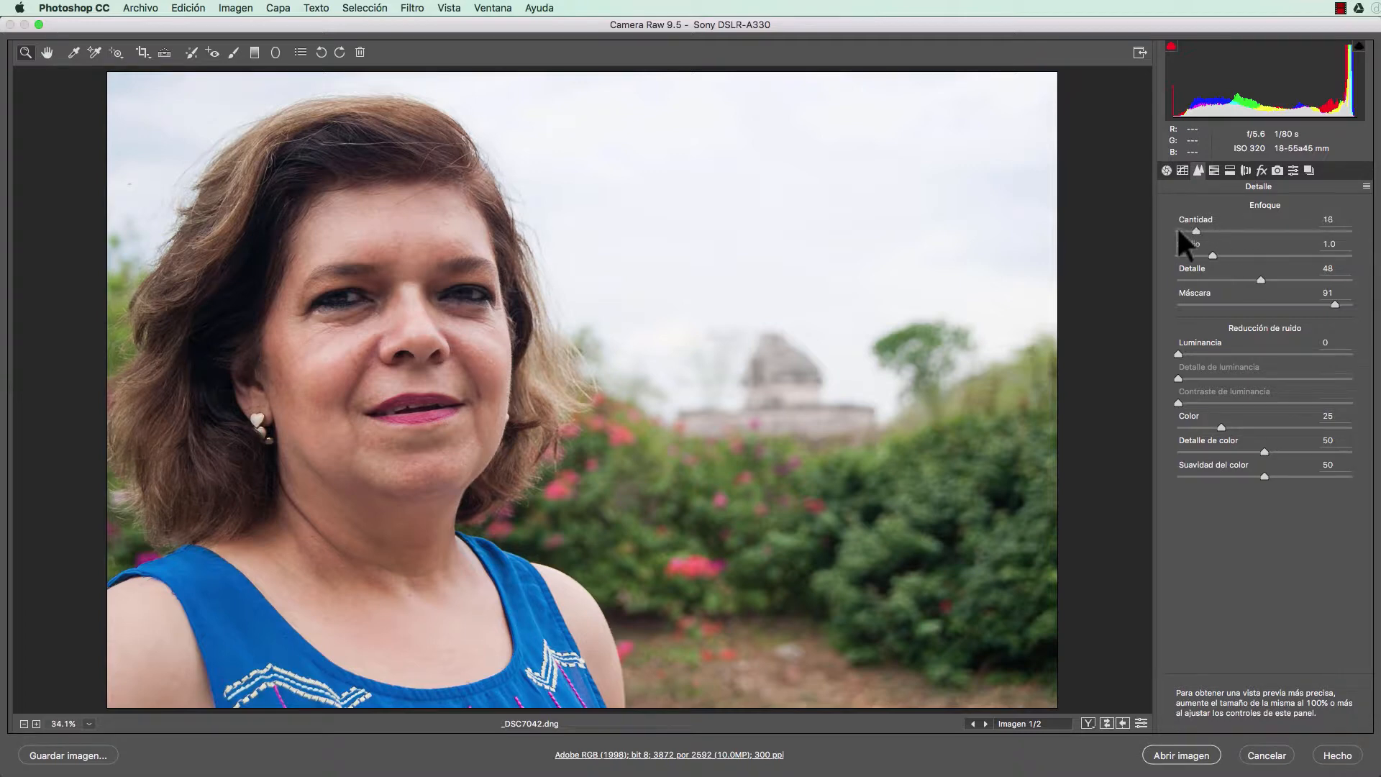
{"action": "left_click_drag", "start_coordinate": [1178, 231], "coordinate": [1365, 239]}
{"action": "left_click", "coordinate": [1330, 219]}
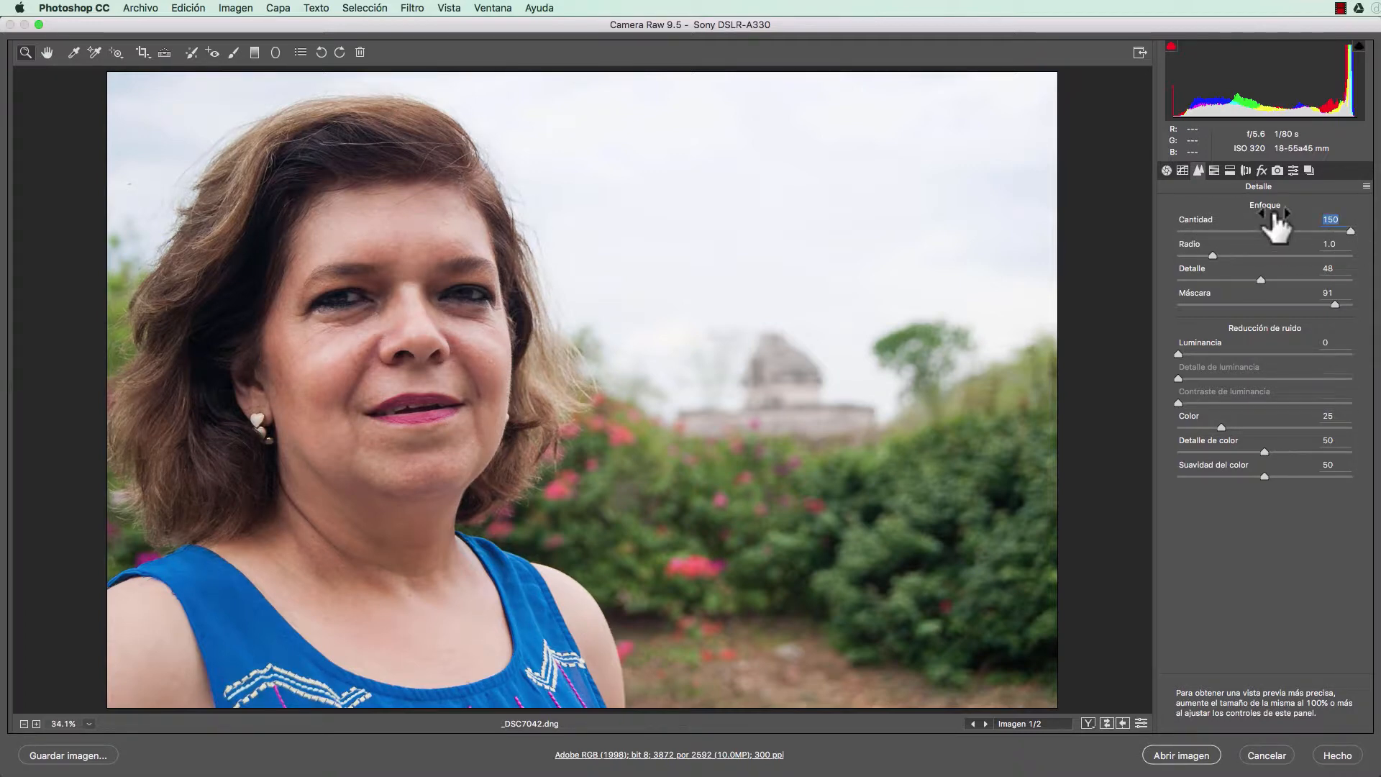
Lower the Color noise reduction to 0 while viewing the blurred shrubs in the background at 300%.
{"action": "left_click", "coordinate": [668, 515]}
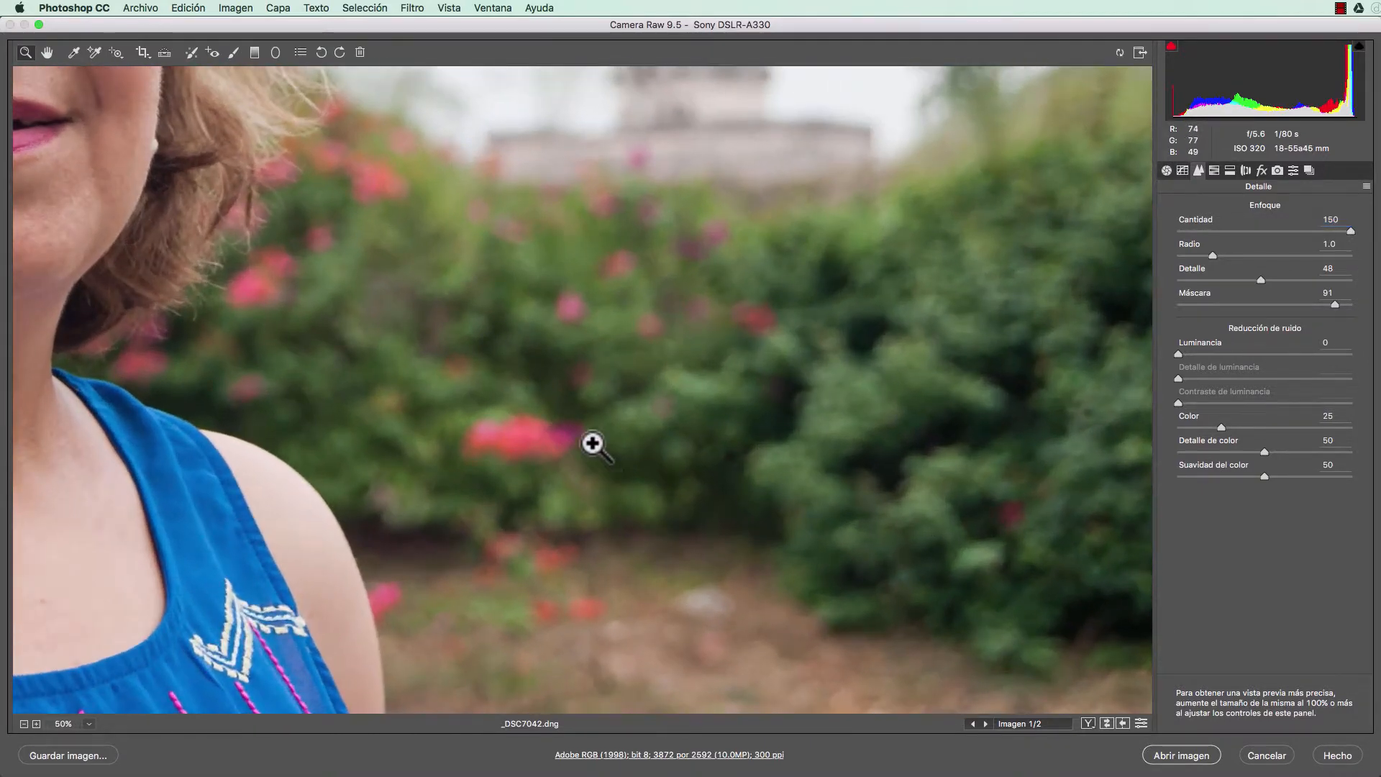
{"action": "left_click", "coordinate": [546, 372]}
{"action": "left_click", "coordinate": [533, 361]}
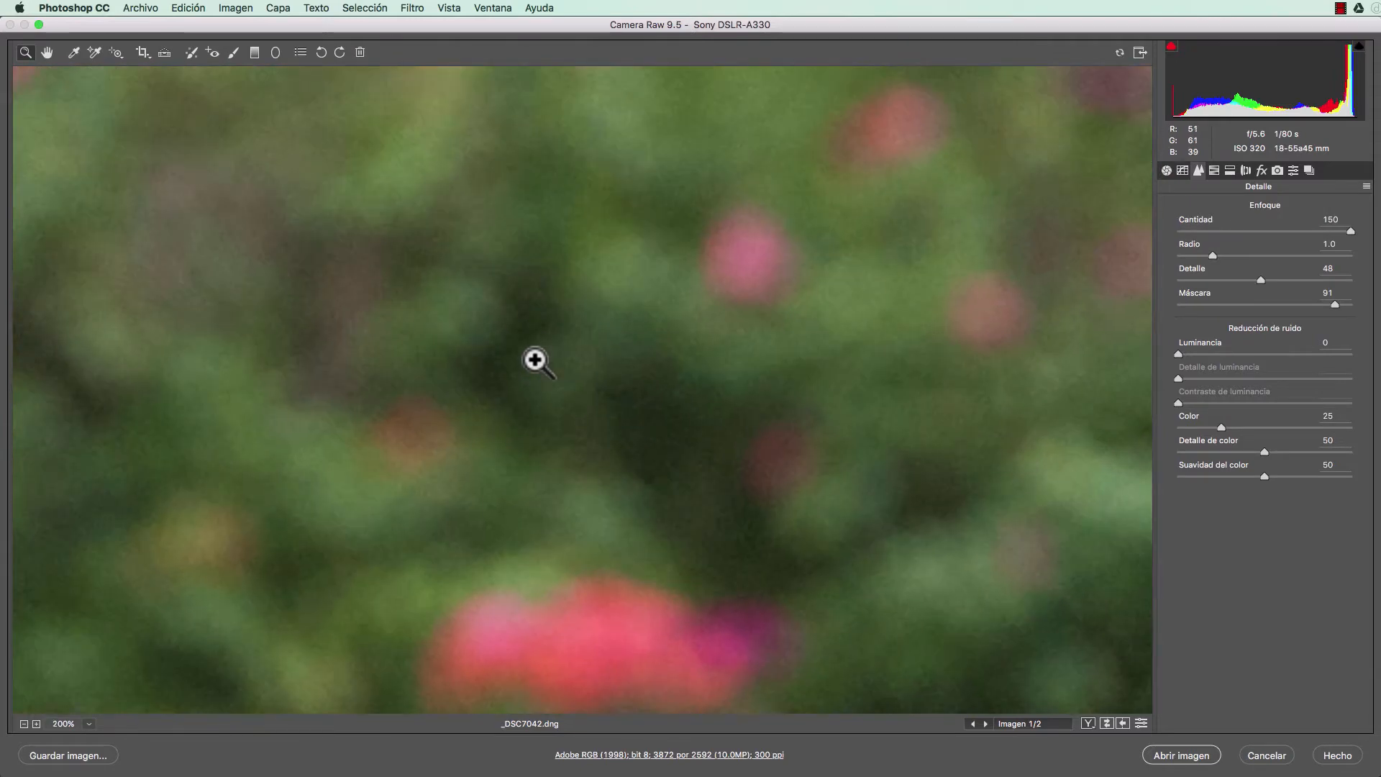
{"action": "left_click", "coordinate": [457, 374]}
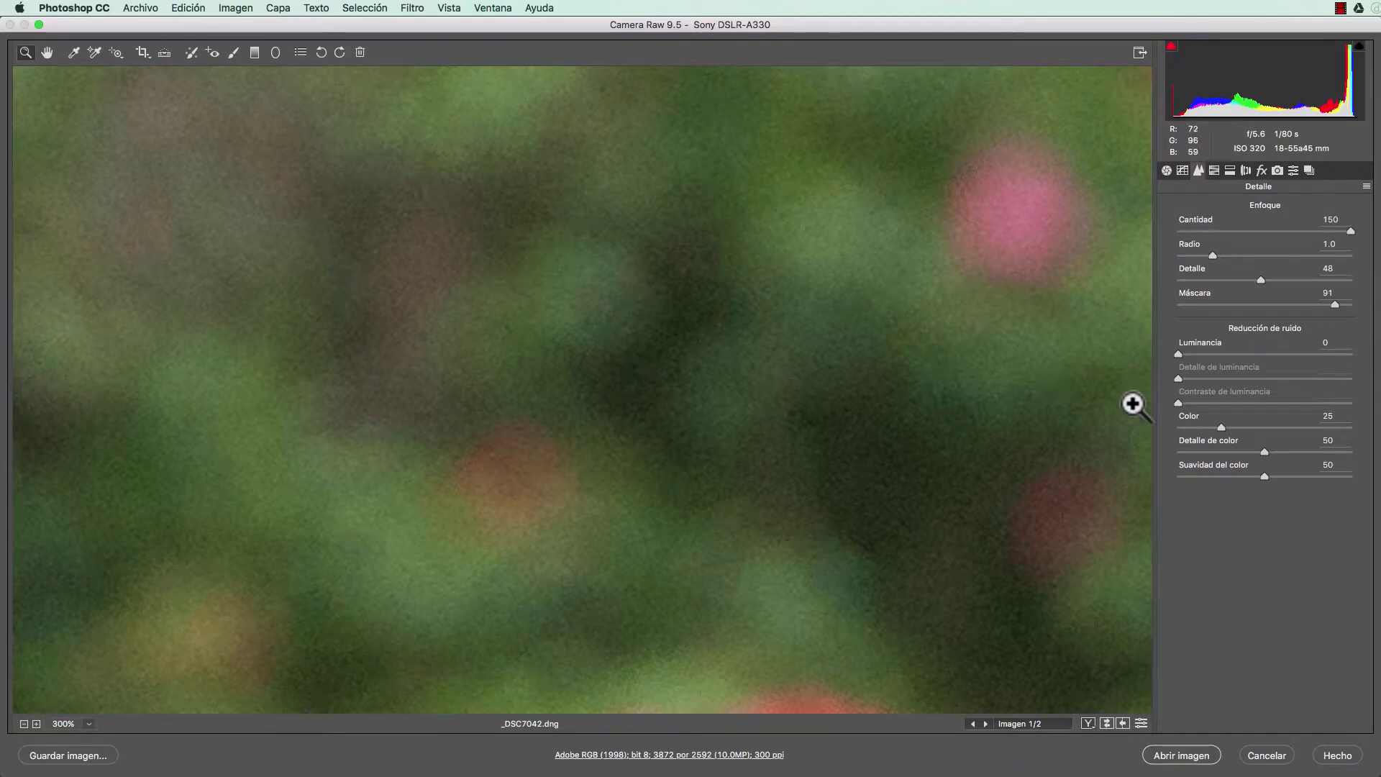
{"action": "left_click_drag", "start_coordinate": [1221, 426], "coordinate": [1168, 425]}
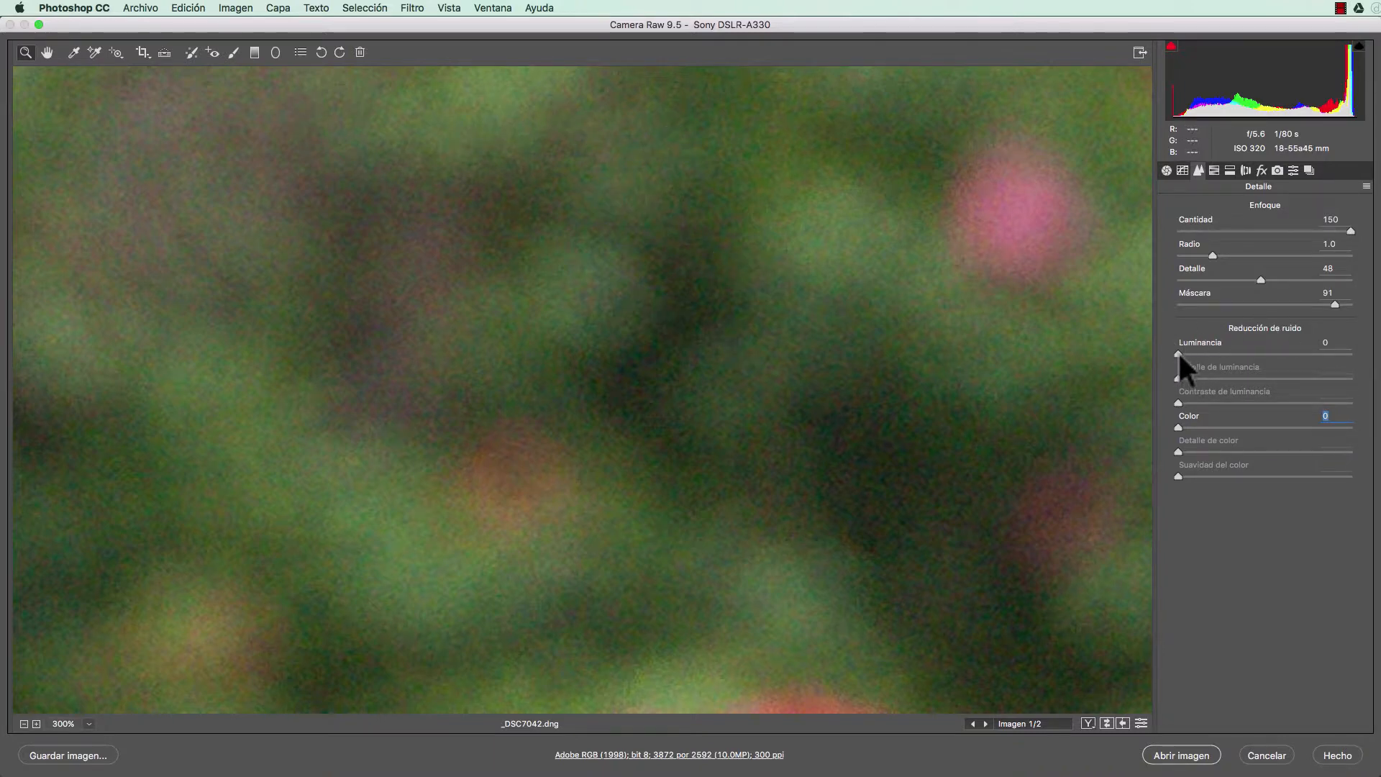
Try high and medium Luminancia noise reduction on the blurred shrubs, ending at 87.
{"action": "left_click_drag", "start_coordinate": [1178, 352], "coordinate": [1259, 354]}
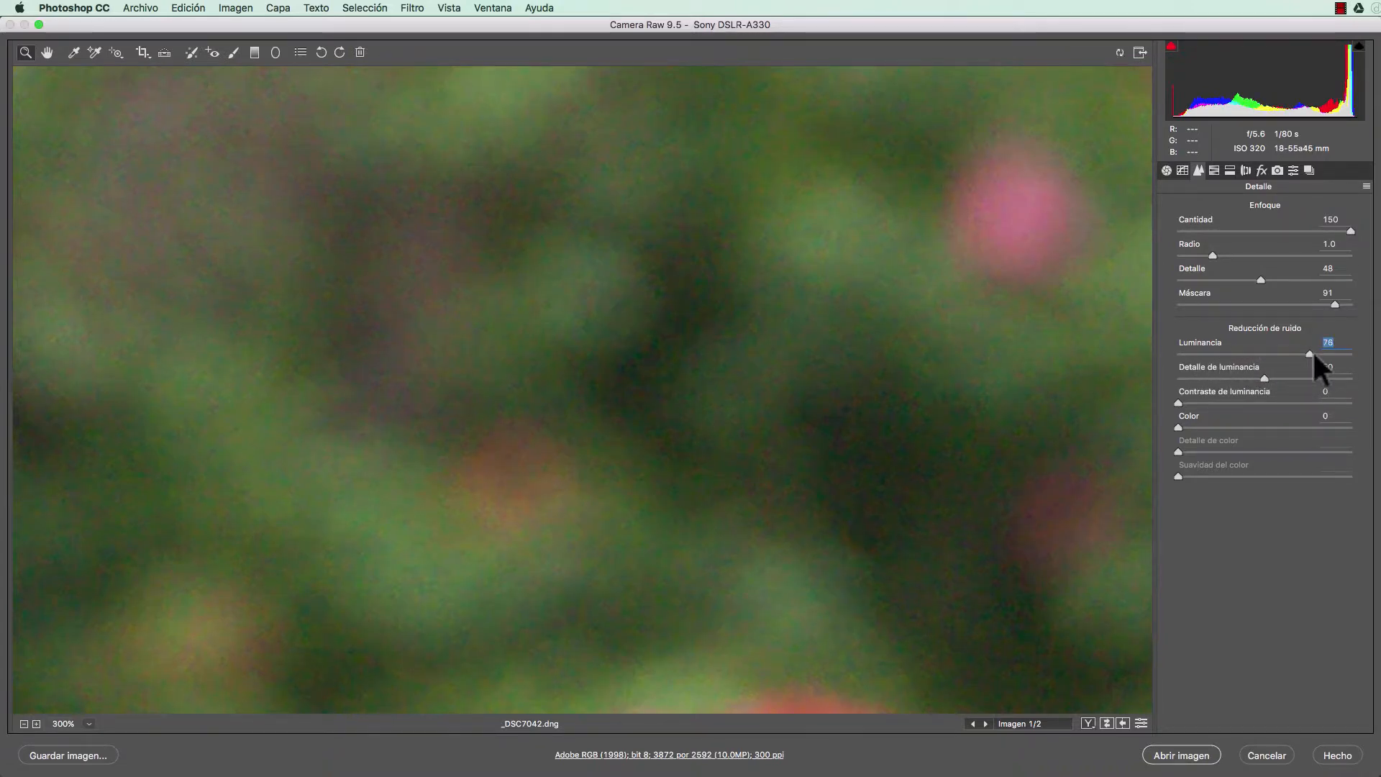
{"action": "left_click_drag", "start_coordinate": [1314, 353], "coordinate": [1378, 354]}
{"action": "left_click_drag", "start_coordinate": [1351, 354], "coordinate": [1266, 358]}
{"action": "left_click_drag", "start_coordinate": [1272, 352], "coordinate": [1330, 356]}
Set the Detalle de luminancia to 5 and the Contraste de luminancia to 45.
{"action": "left_click_drag", "start_coordinate": [1263, 379], "coordinate": [1164, 378]}
{"action": "left_click_drag", "start_coordinate": [1177, 378], "coordinate": [1371, 381]}
{"action": "left_click_drag", "start_coordinate": [1198, 379], "coordinate": [1191, 379]}
{"action": "left_click_drag", "start_coordinate": [1178, 403], "coordinate": [1256, 403]}
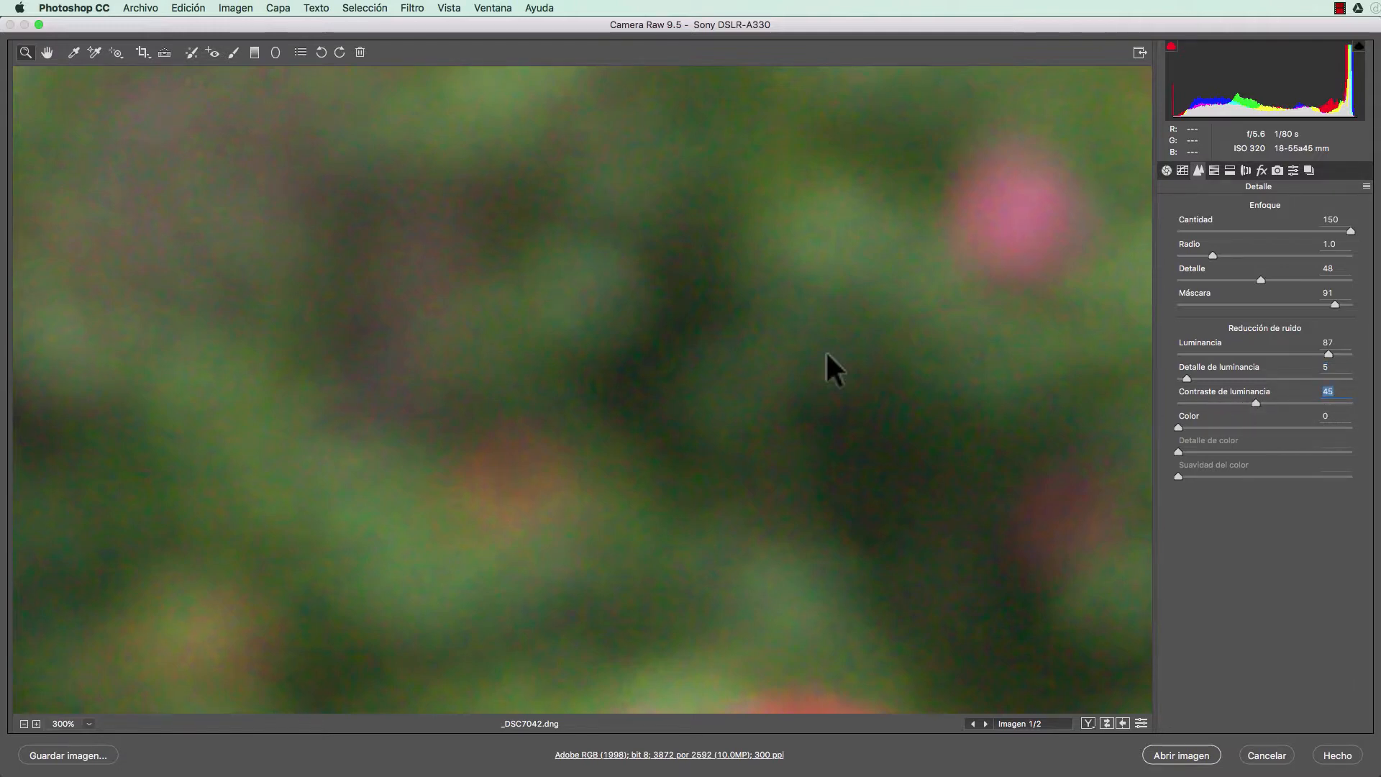
View the face at 100%, then set the Contraste de luminancia to 0 and the Luminancia noise reduction to 54.
{"action": "left_click", "coordinate": [728, 350], "text": "alt"}
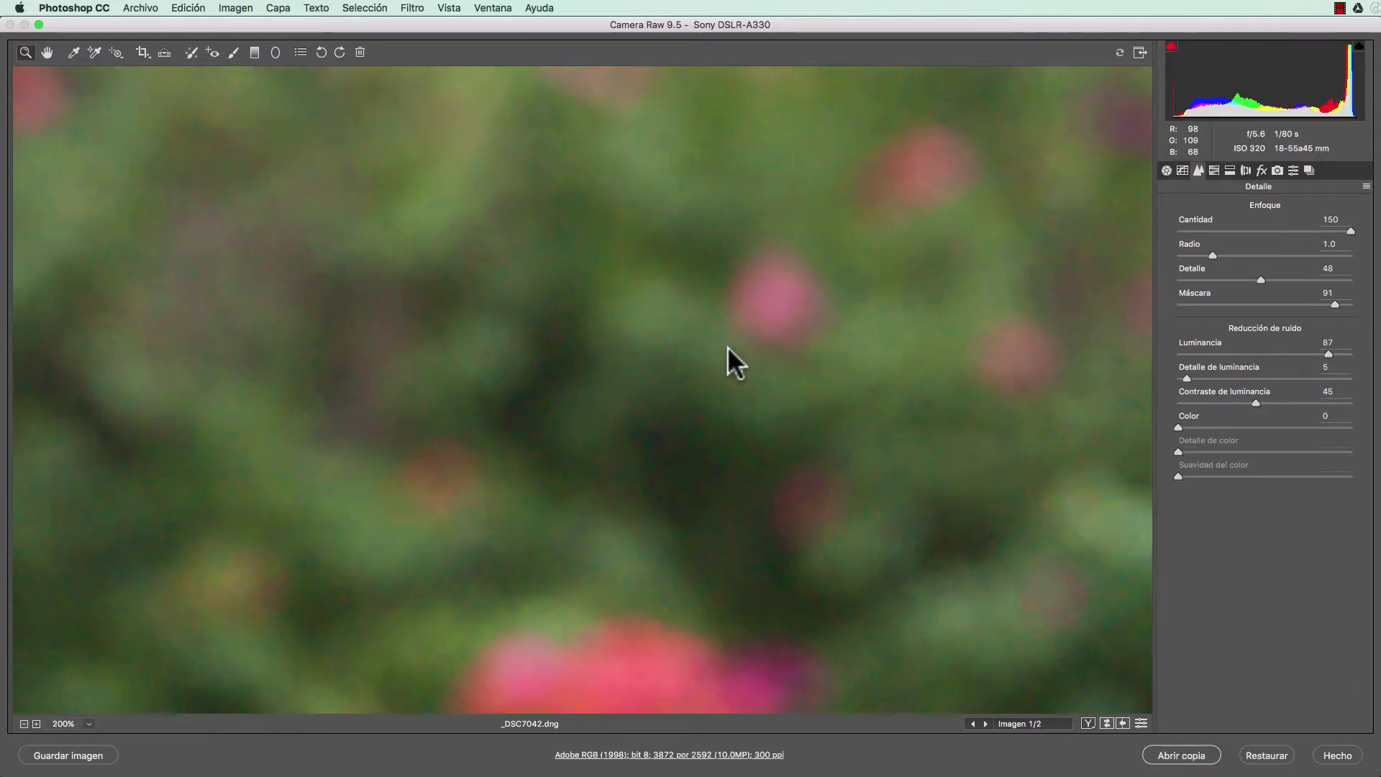
{"action": "left_click", "coordinate": [729, 350], "text": "alt"}
{"action": "left_click_drag", "start_coordinate": [508, 311], "coordinate": [1058, 533]}
{"action": "left_click_drag", "start_coordinate": [851, 294], "coordinate": [859, 574]}
{"action": "left_click_drag", "start_coordinate": [832, 326], "coordinate": [917, 363]}
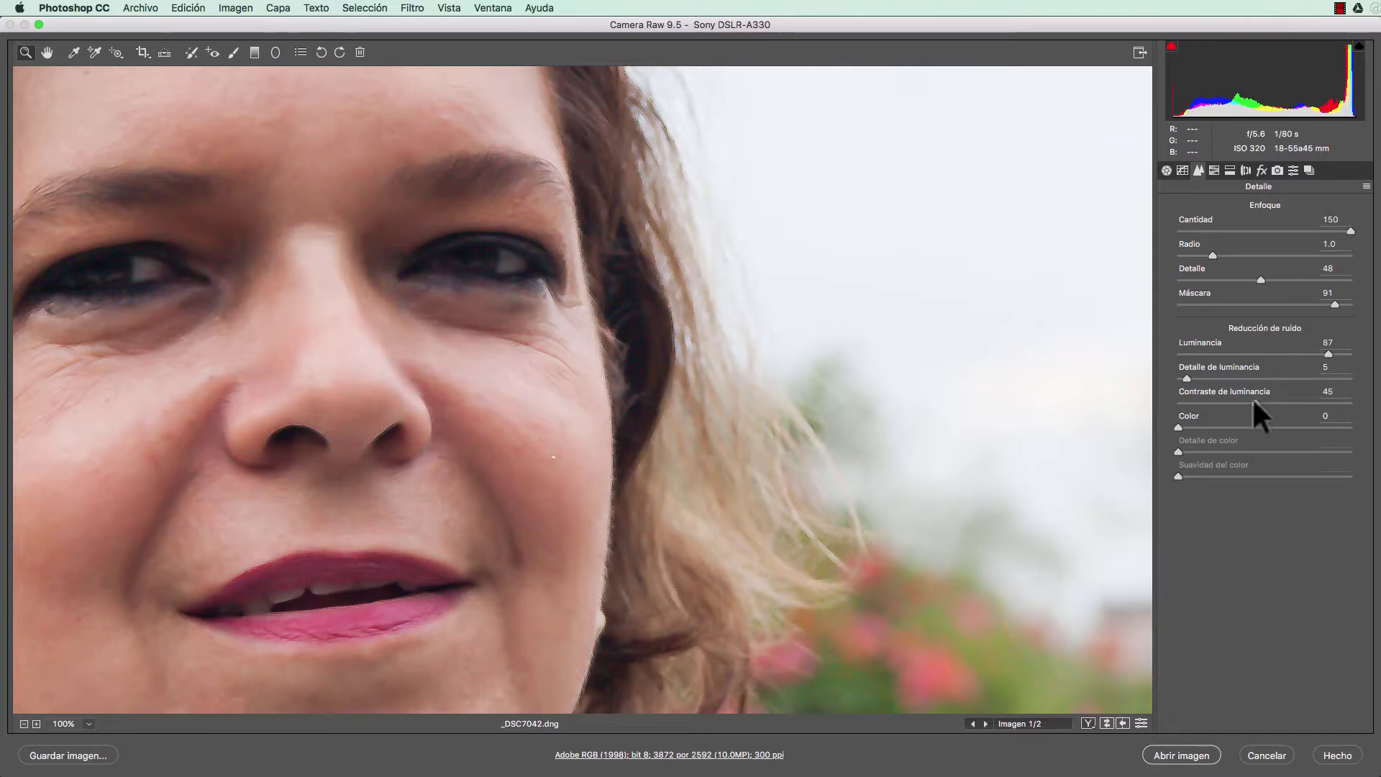
{"action": "left_click_drag", "start_coordinate": [1253, 400], "coordinate": [1162, 396]}
{"action": "left_click_drag", "start_coordinate": [1327, 351], "coordinate": [1375, 354]}
{"action": "left_click_drag", "start_coordinate": [1348, 351], "coordinate": [1126, 358]}
{"action": "type", "text": "100"}
{"action": "key", "text": "Return"}
{"action": "left_click_drag", "start_coordinate": [1283, 353], "coordinate": [1275, 353]}
Inspect the face and hair, then set the Detalle de luminancia to 12 and the Contraste de luminancia to 8.
{"action": "key", "text": "space"}
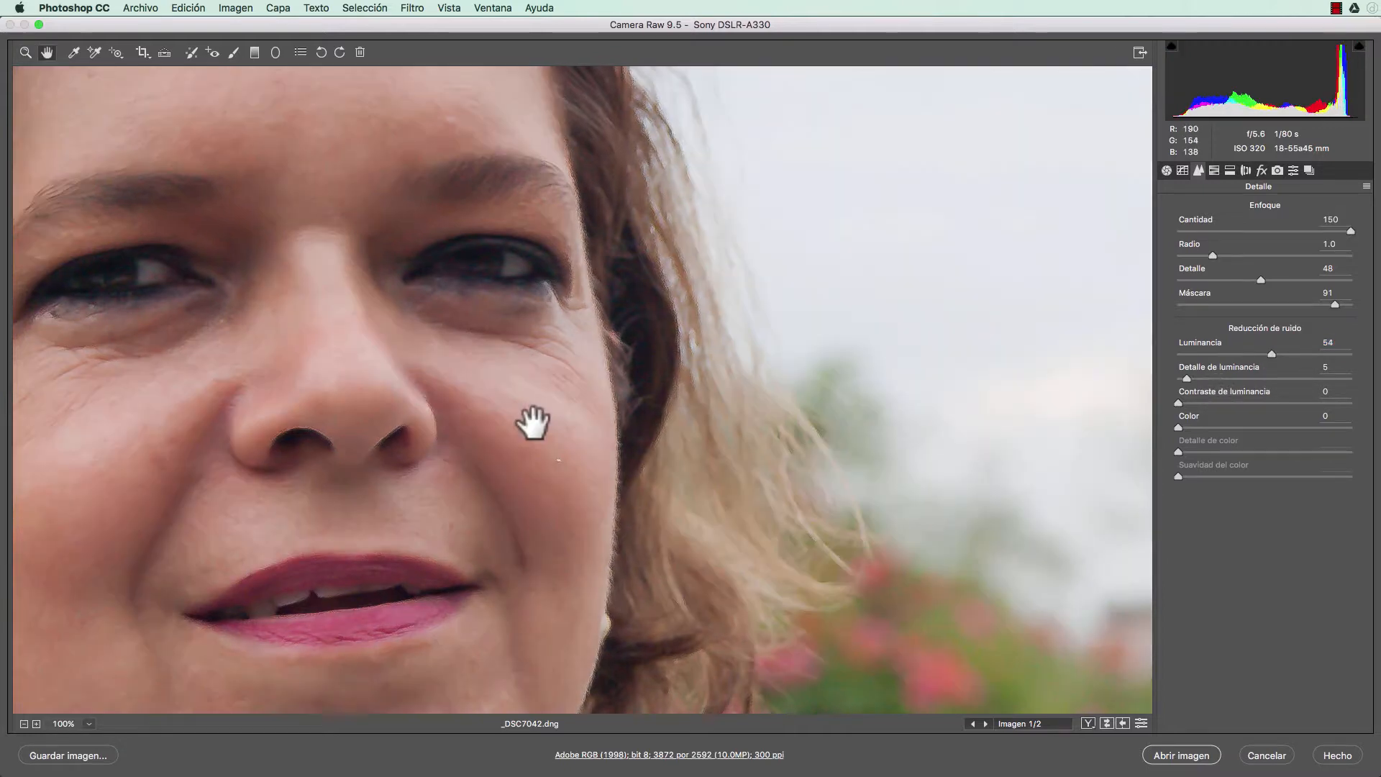
{"action": "left_click_drag", "start_coordinate": [530, 422], "coordinate": [928, 426]}
{"action": "left_click_drag", "start_coordinate": [523, 344], "coordinate": [624, 401]}
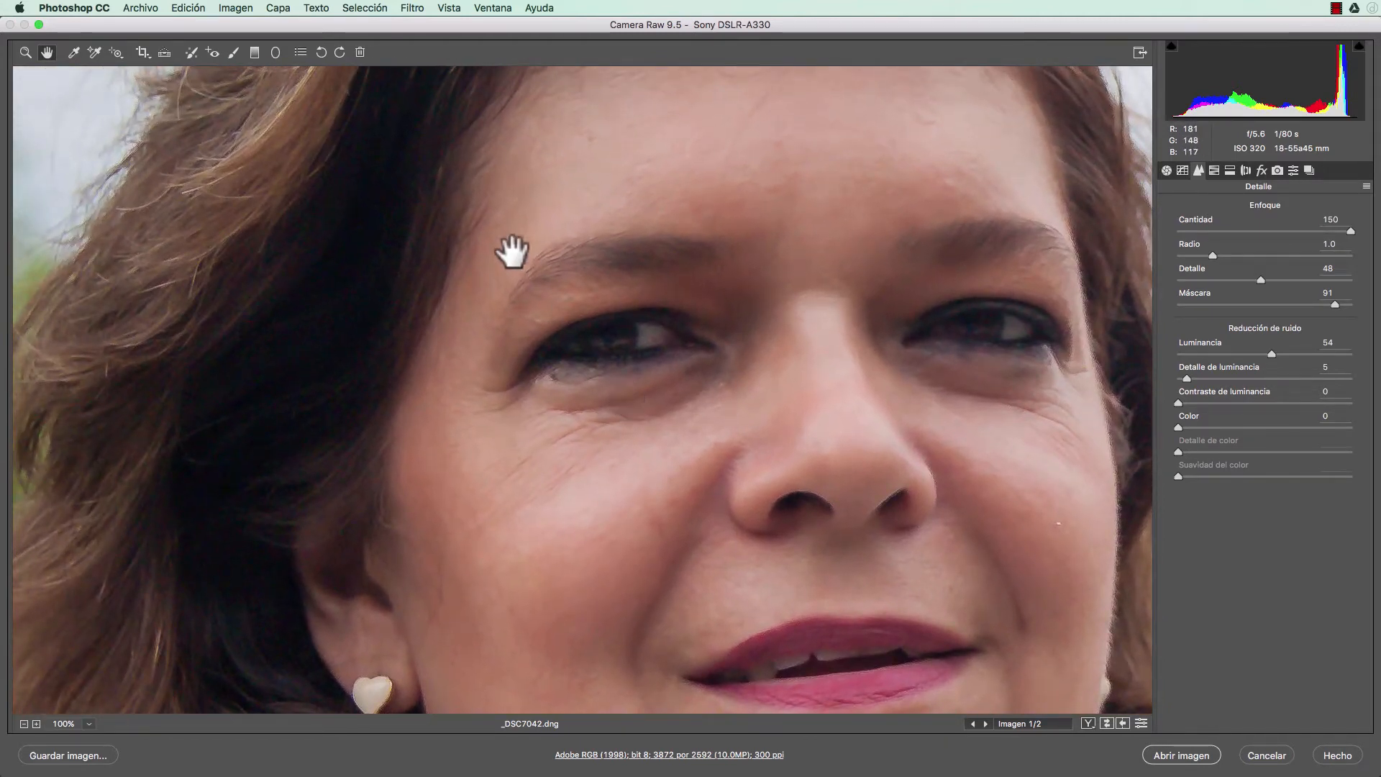
{"action": "left_click_drag", "start_coordinate": [511, 247], "coordinate": [493, 309]}
{"action": "left_click_drag", "start_coordinate": [395, 160], "coordinate": [392, 249]}
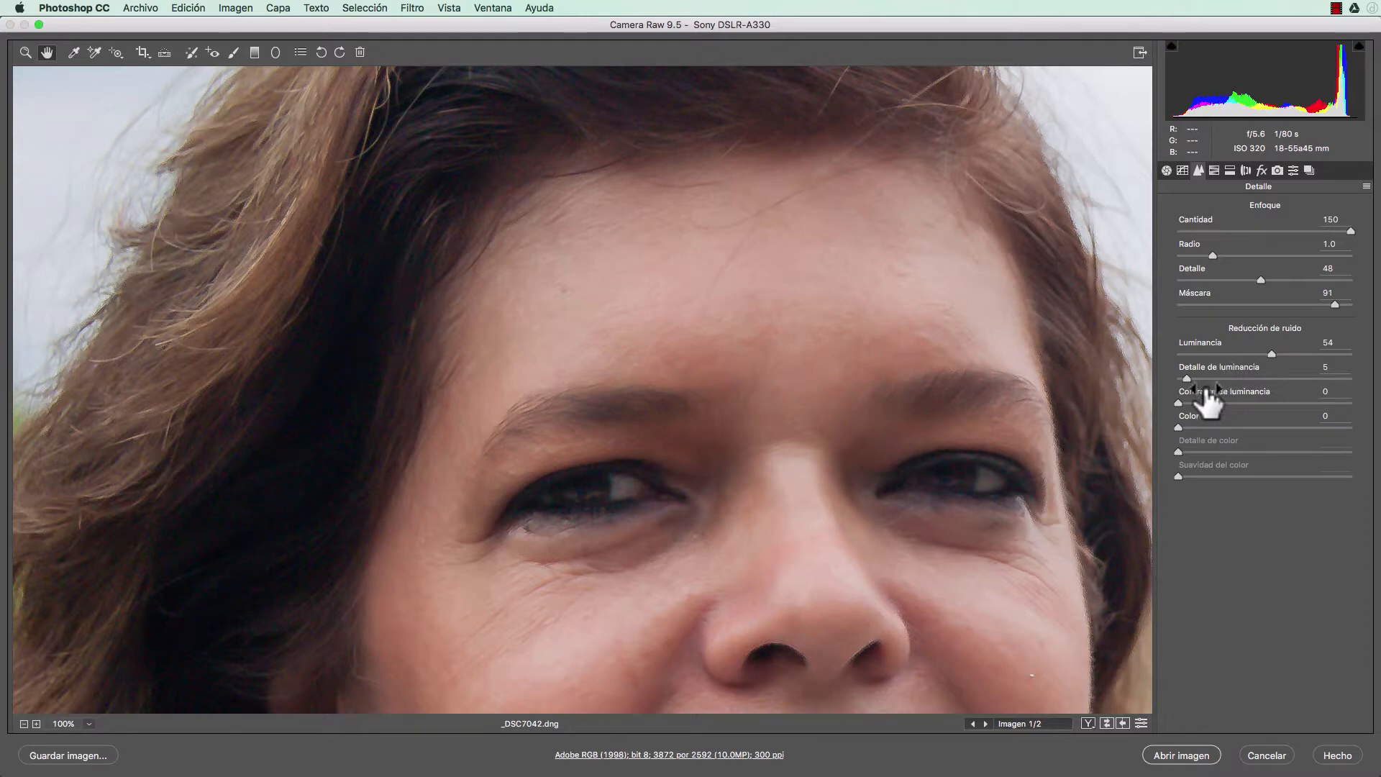
{"action": "left_click_drag", "start_coordinate": [1188, 379], "coordinate": [1190, 399]}
Set the sharpening Cantidad to 73, Radio to 1.2, Detalle to 41 and Máscara to 87.
{"action": "left_click_drag", "start_coordinate": [866, 333], "coordinate": [720, 256]}
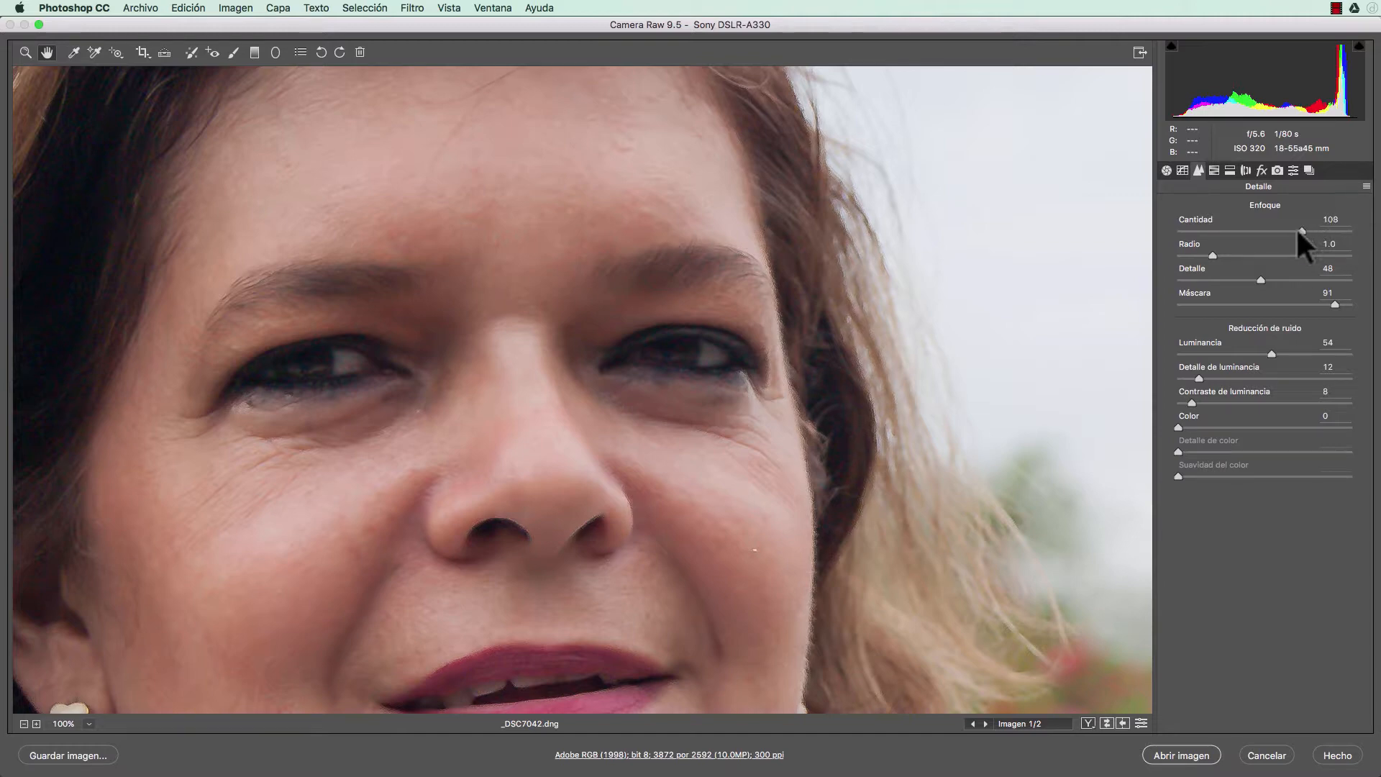
{"action": "left_click_drag", "start_coordinate": [1297, 231], "coordinate": [1265, 228]}
{"action": "left_click", "coordinate": [1257, 224]}
{"action": "left_click", "coordinate": [1225, 253]}
{"action": "left_click", "coordinate": [1249, 280]}
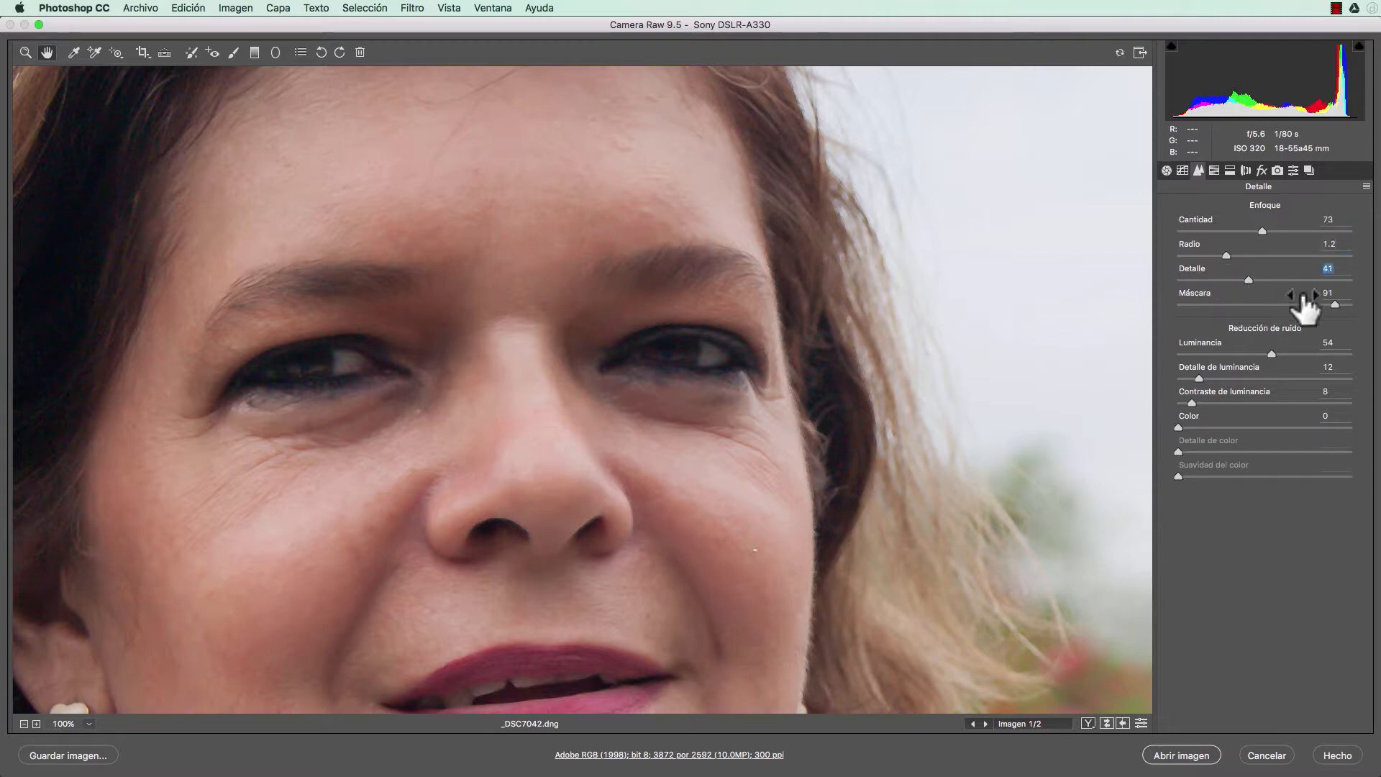
{"action": "left_click_drag", "start_coordinate": [1335, 304], "coordinate": [1328, 303]}
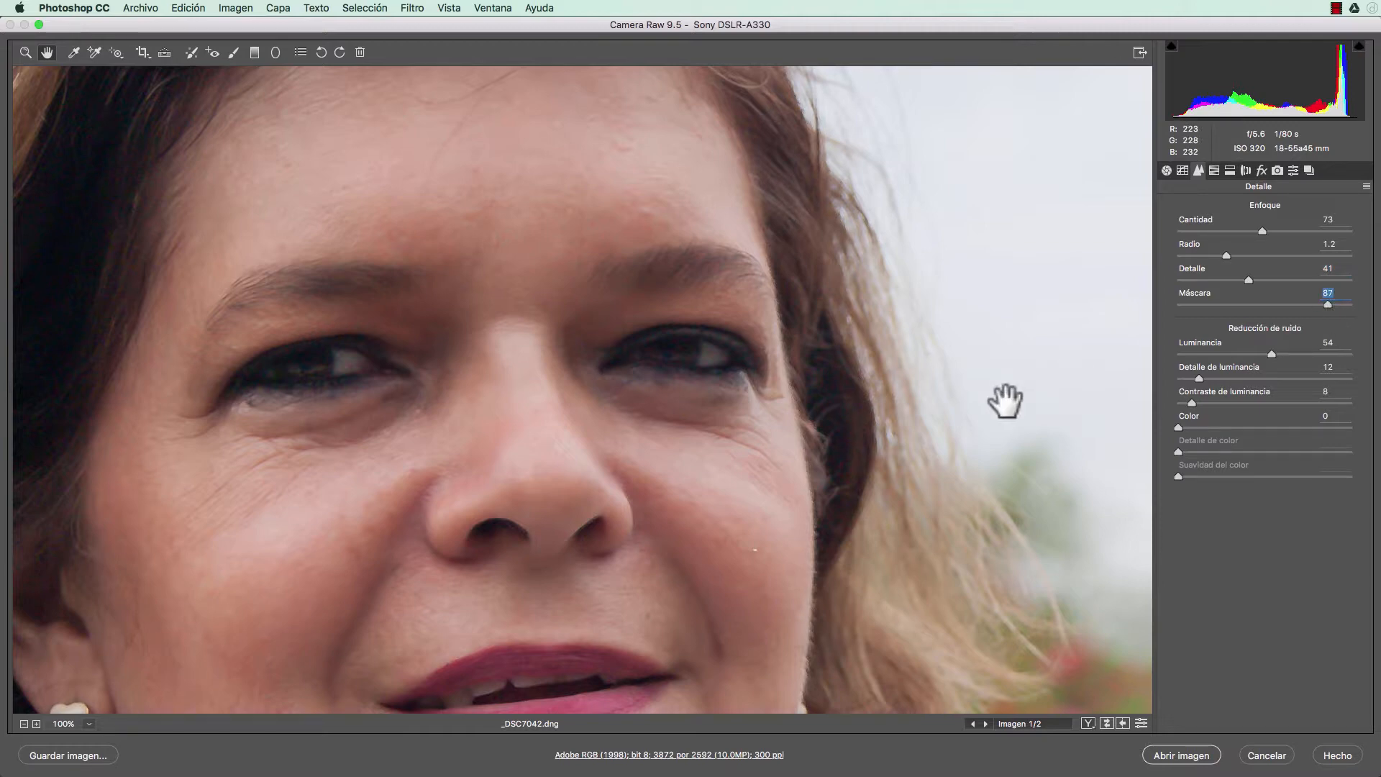
Magnify the blurred foliage and set the noise reduction Color to 33, Detalle de color to 15 and Suavidad del color to 45.
{"action": "left_click_drag", "start_coordinate": [1005, 401], "coordinate": [905, 92]}
{"action": "left_click_drag", "start_coordinate": [914, 403], "coordinate": [660, 198]}
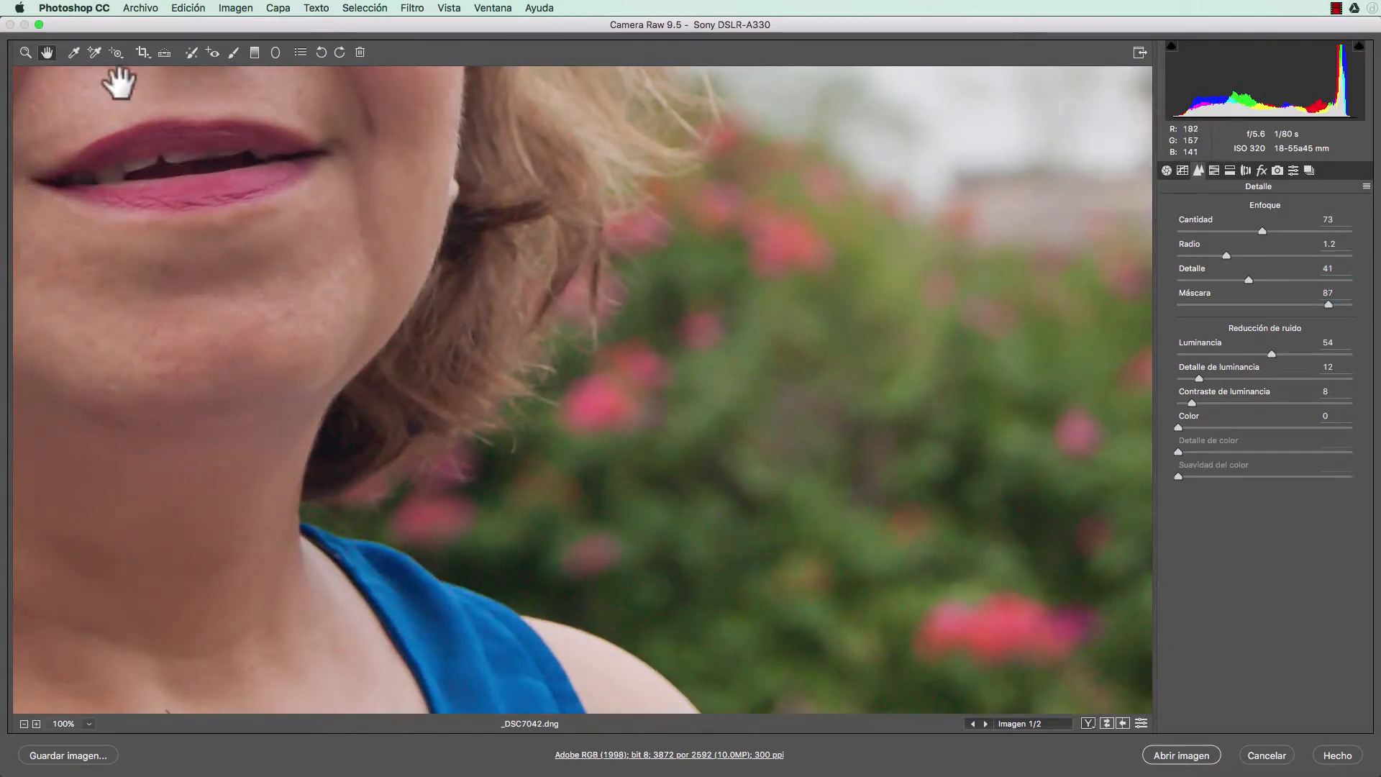
{"action": "left_click", "coordinate": [25, 52]}
{"action": "left_click", "coordinate": [812, 374]}
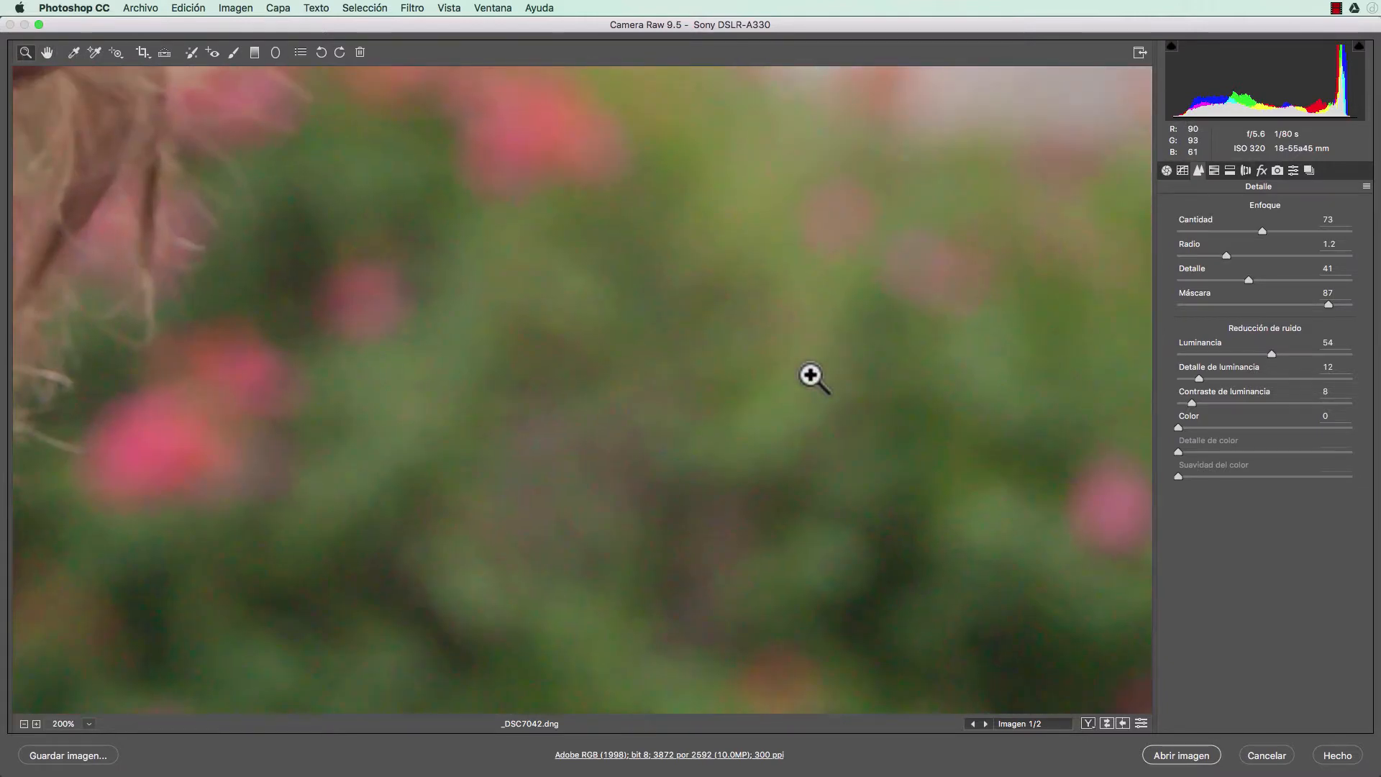
{"action": "left_click", "coordinate": [811, 374]}
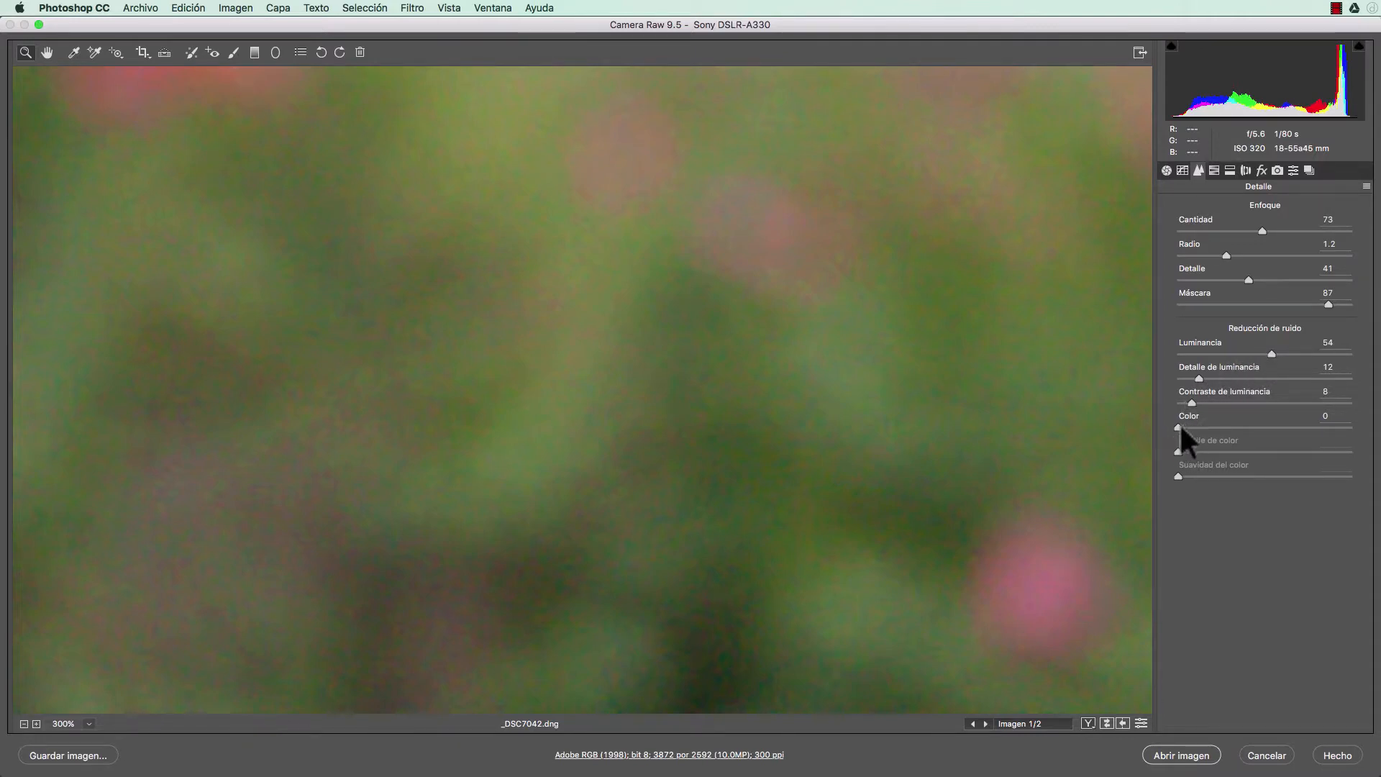
{"action": "left_click_drag", "start_coordinate": [1181, 426], "coordinate": [971, 397]}
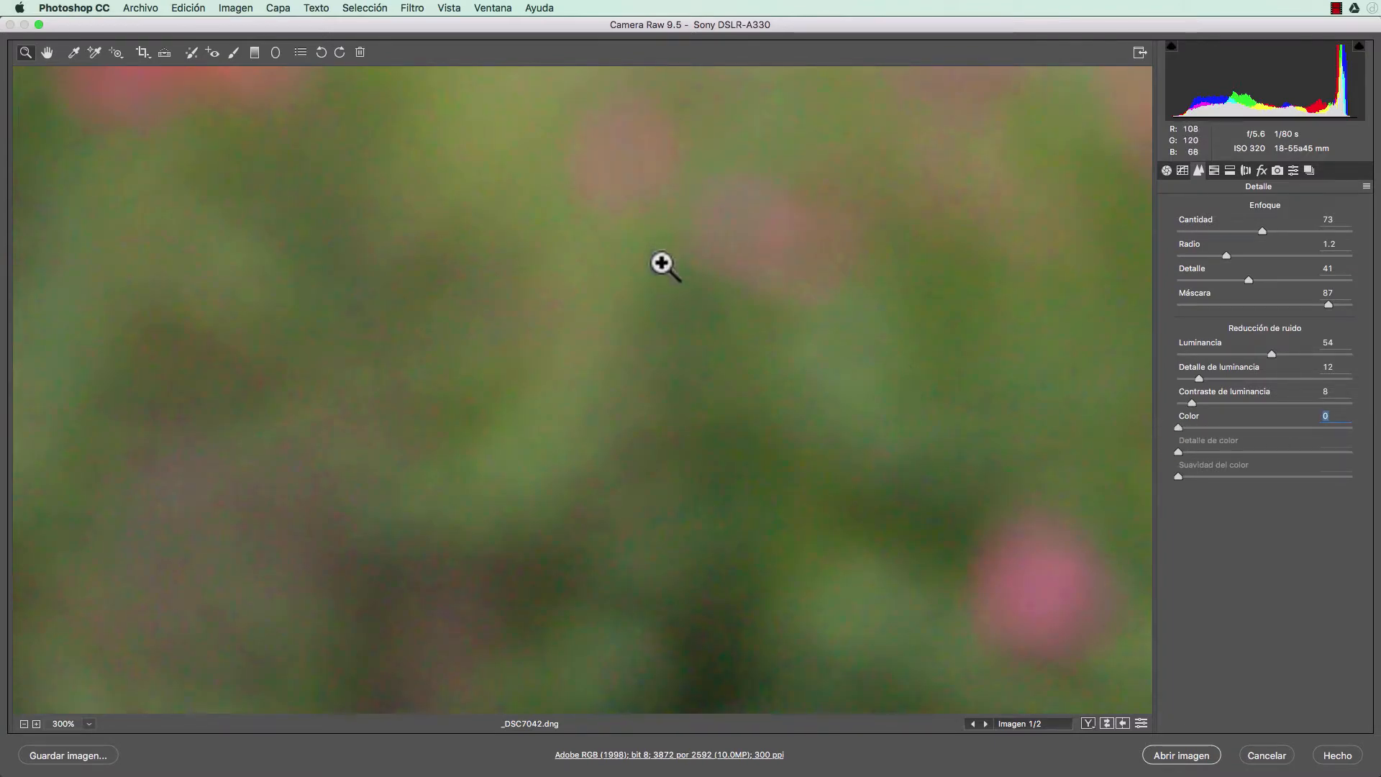
{"action": "left_click", "coordinate": [659, 266]}
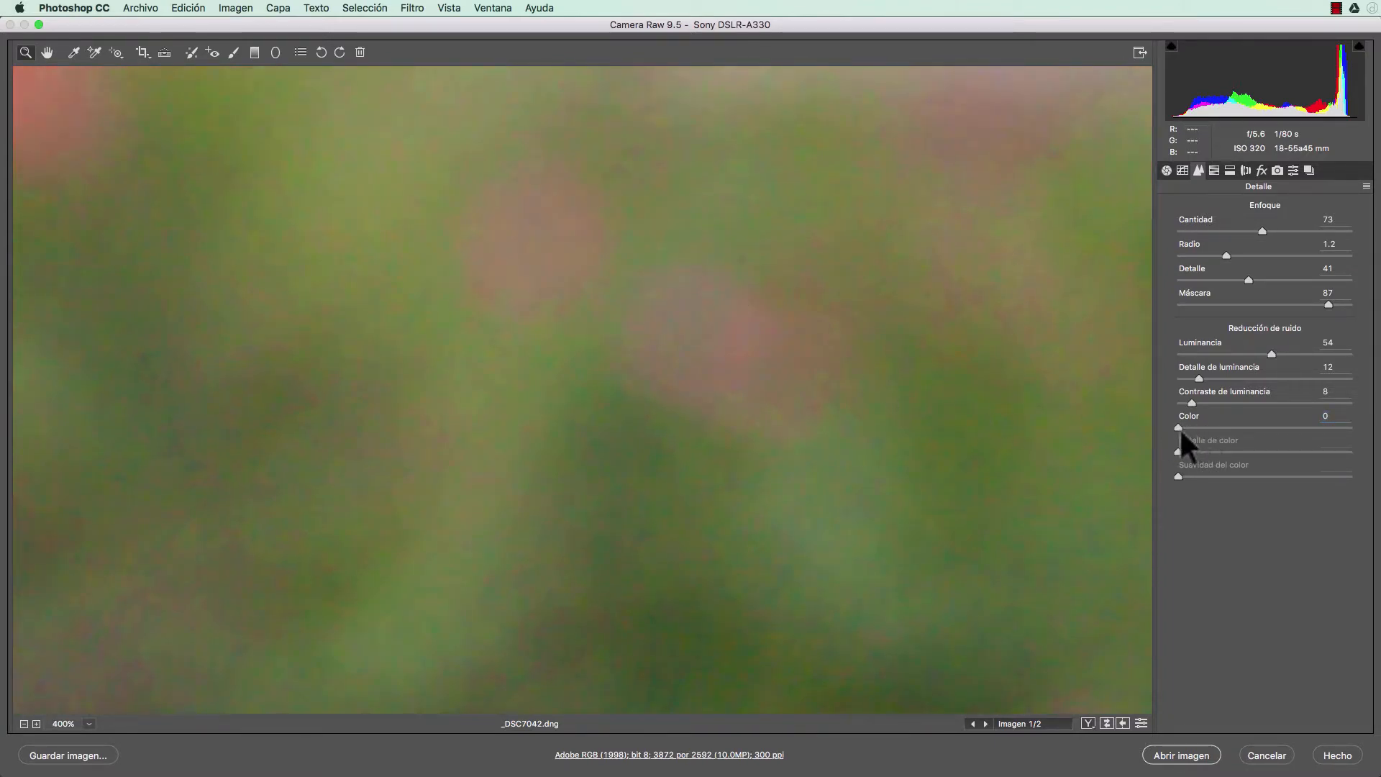
{"action": "left_click_drag", "start_coordinate": [1178, 427], "coordinate": [1226, 429]}
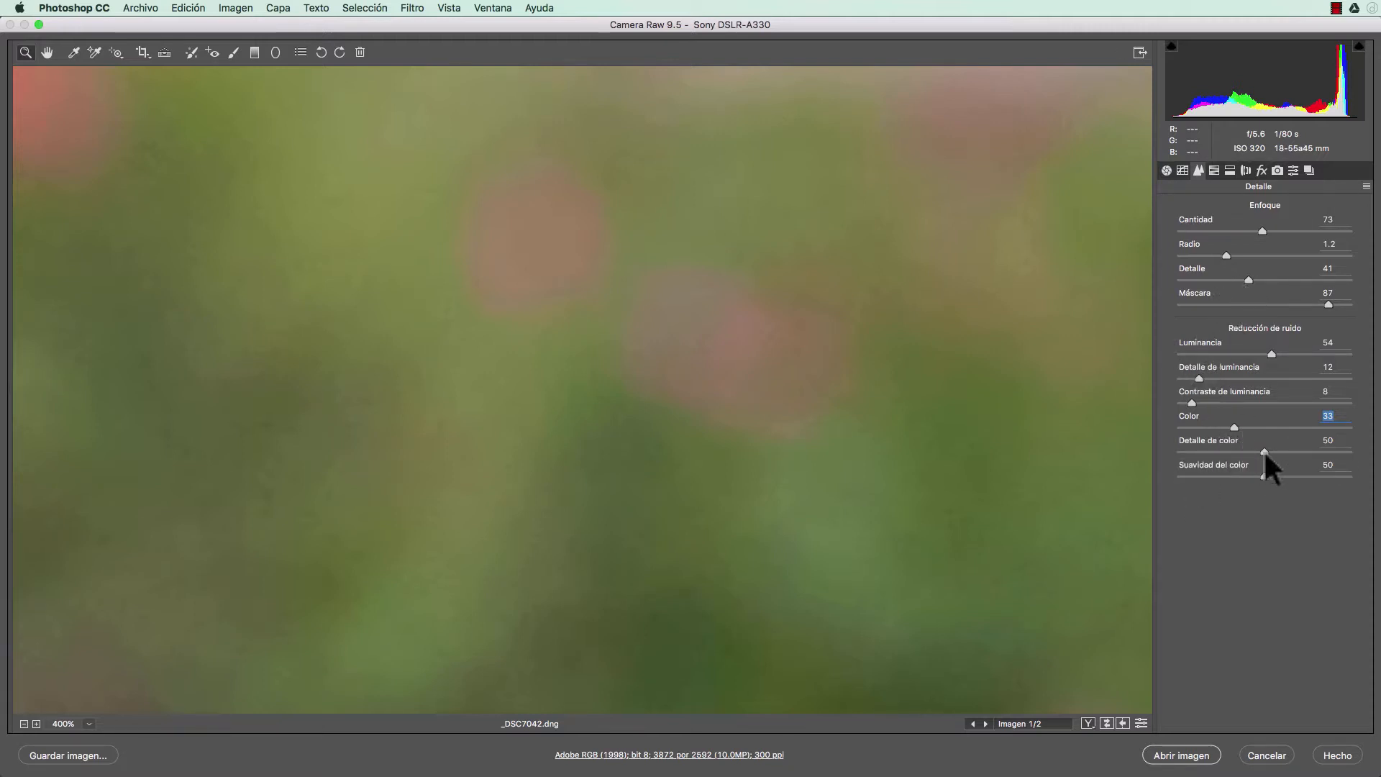
{"action": "mouse_move", "coordinate": [1255, 451]}
{"action": "left_mouse_down"}
{"action": "mouse_move", "coordinate": [1191, 453]}
{"action": "mouse_move", "coordinate": [1267, 451]}
{"action": "mouse_move", "coordinate": [1196, 472]}
{"action": "mouse_move", "coordinate": [1294, 475]}
{"action": "mouse_move", "coordinate": [1251, 476]}
{"action": "left_mouse_up"}
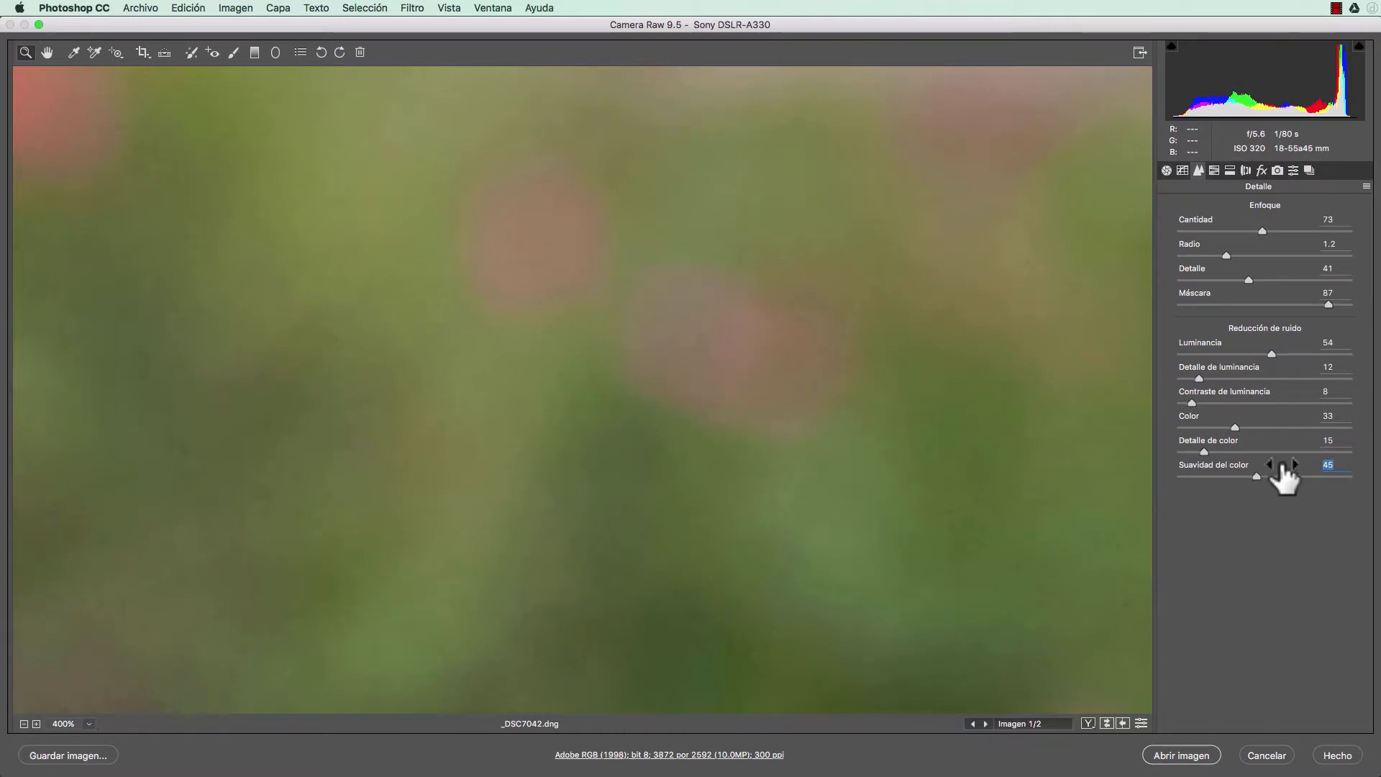
Check the face at 100% and set the Luminancia noise reduction to 47.
{"action": "left_click", "coordinate": [616, 406], "text": "alt"}
{"action": "left_click", "coordinate": [616, 407], "text": "alt"}
{"action": "left_click", "coordinate": [616, 406], "text": "alt"}
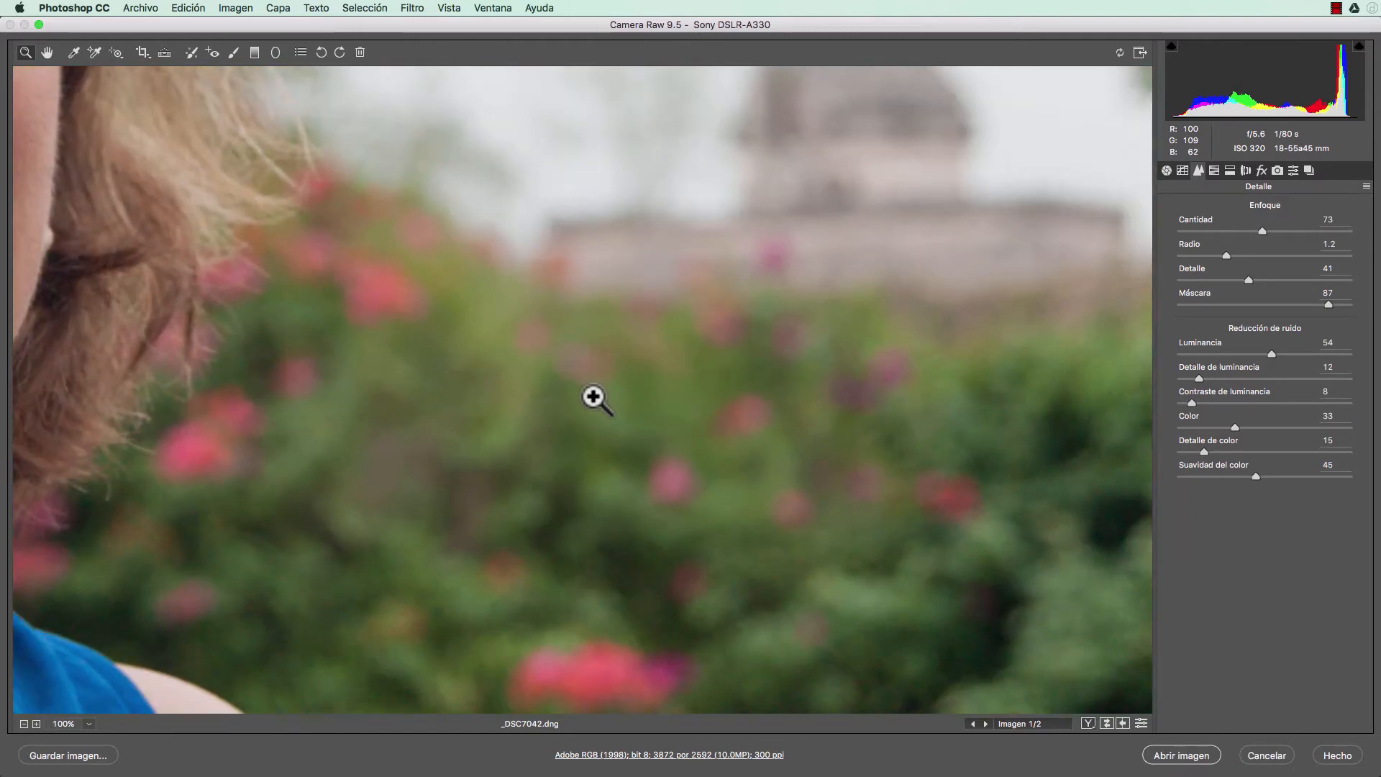
{"action": "key", "text": "space"}
{"action": "left_click_drag", "start_coordinate": [524, 361], "coordinate": [801, 441]}
{"action": "left_click_drag", "start_coordinate": [641, 206], "coordinate": [943, 431]}
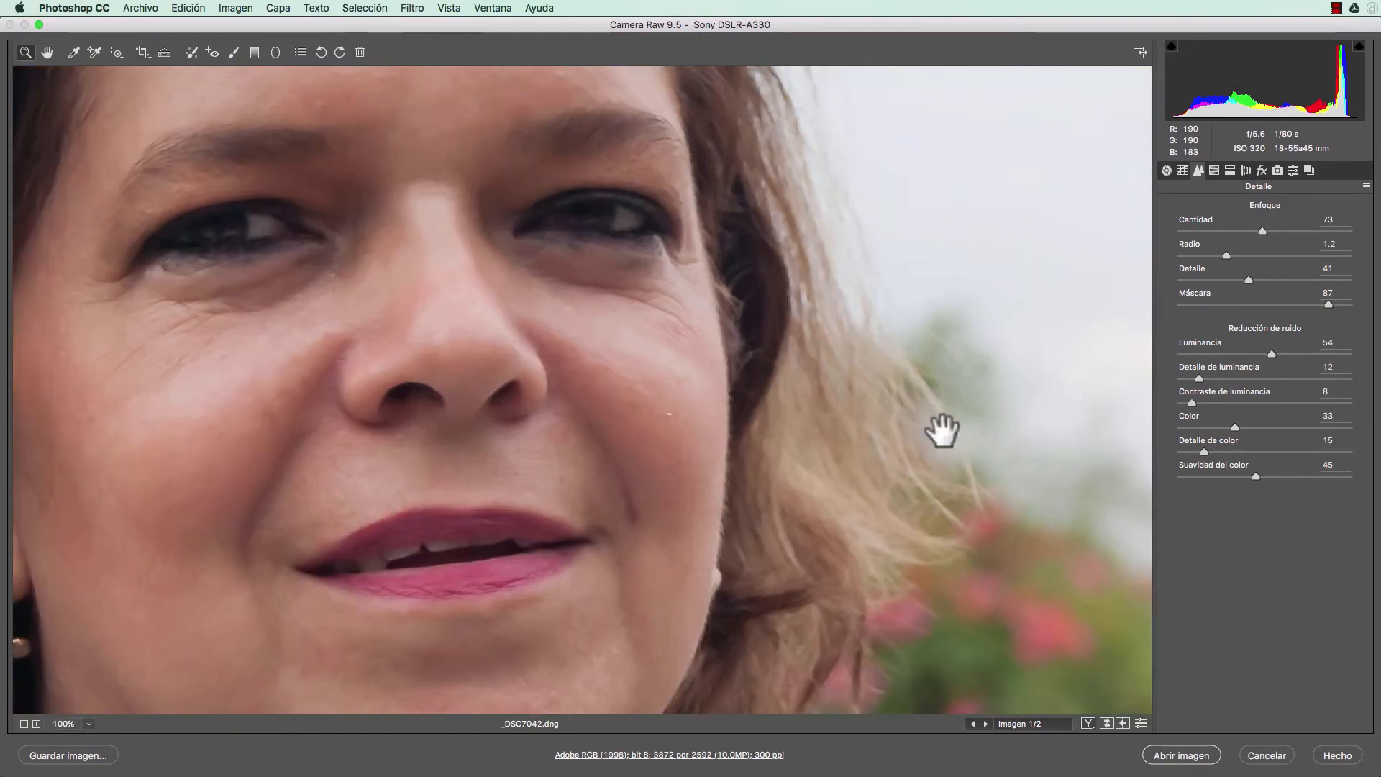
{"action": "left_click_drag", "start_coordinate": [766, 261], "coordinate": [1007, 321]}
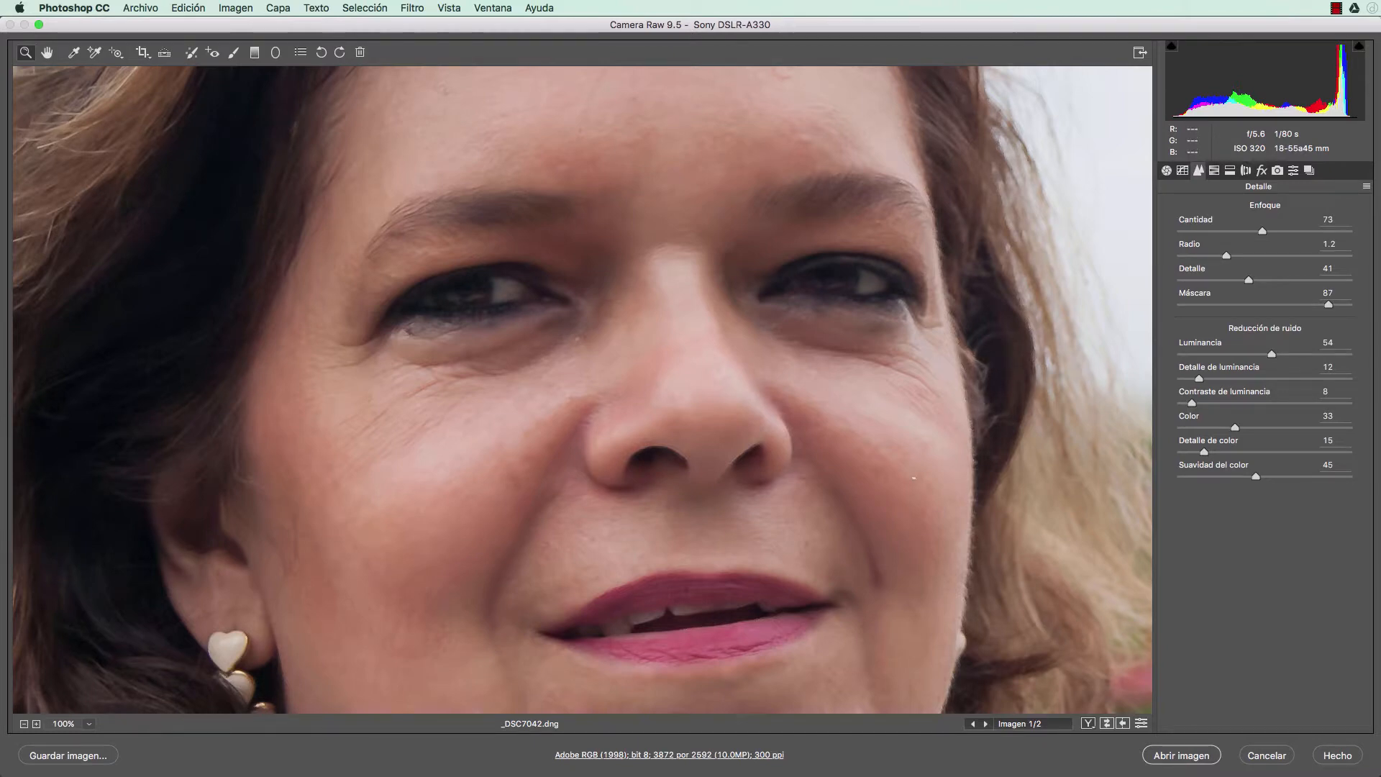
{"action": "key", "text": "alt"}
{"action": "left_click", "coordinate": [1271, 351], "text": "alt"}
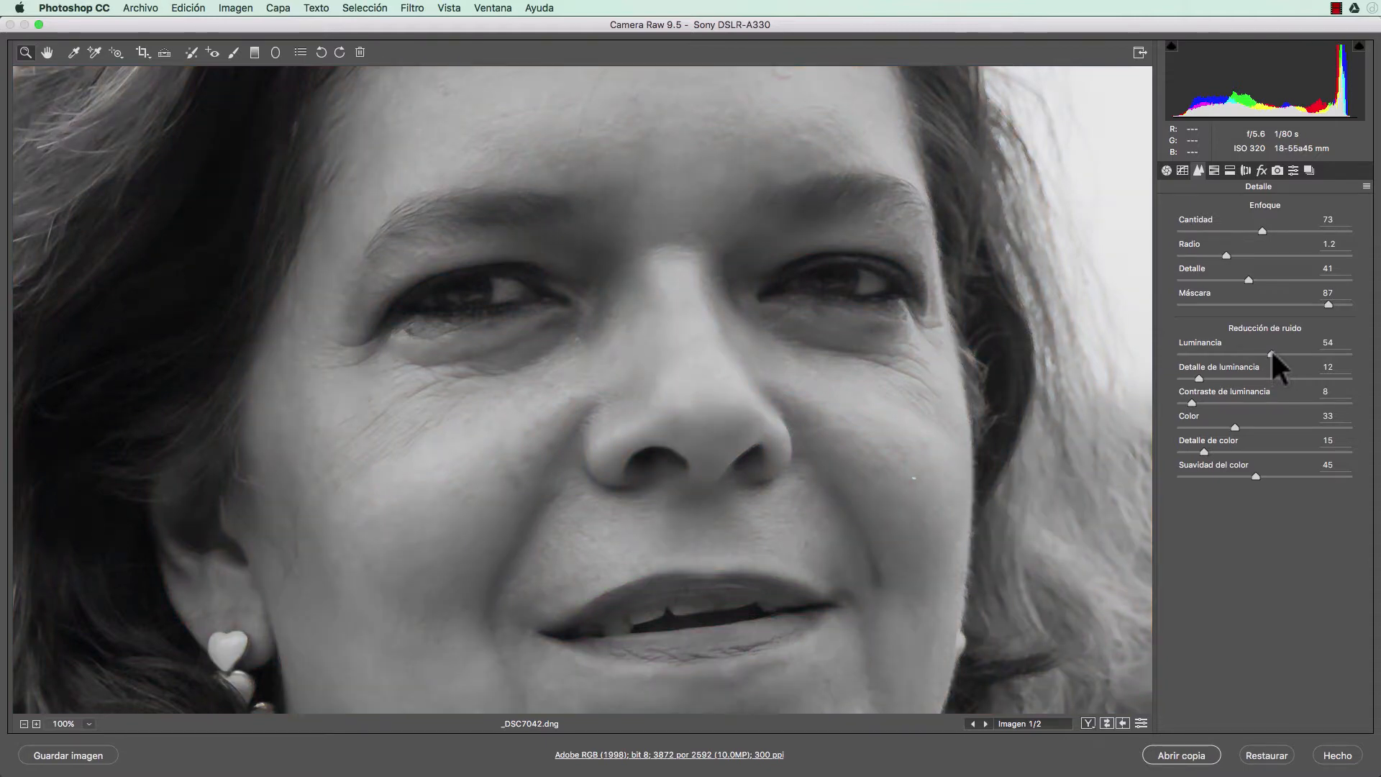
{"action": "mouse_move", "coordinate": [1271, 351]}
{"action": "left_mouse_down"}
{"action": "mouse_move", "coordinate": [1225, 353]}
{"action": "mouse_move", "coordinate": [1257, 354]}
{"action": "left_mouse_up"}
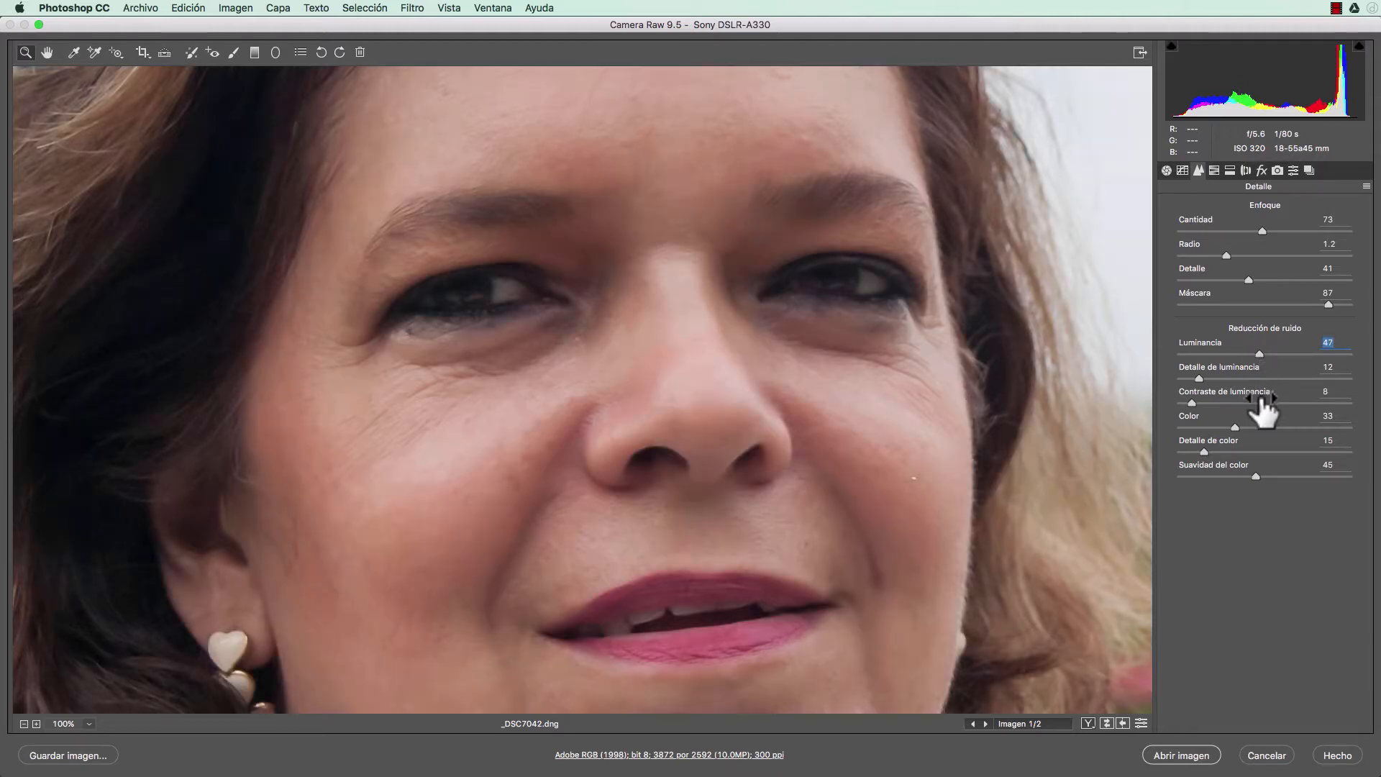
Set the Detalle de luminancia to 11.
{"action": "key", "text": "alt"}
{"action": "left_click", "coordinate": [1200, 373], "text": "alt"}
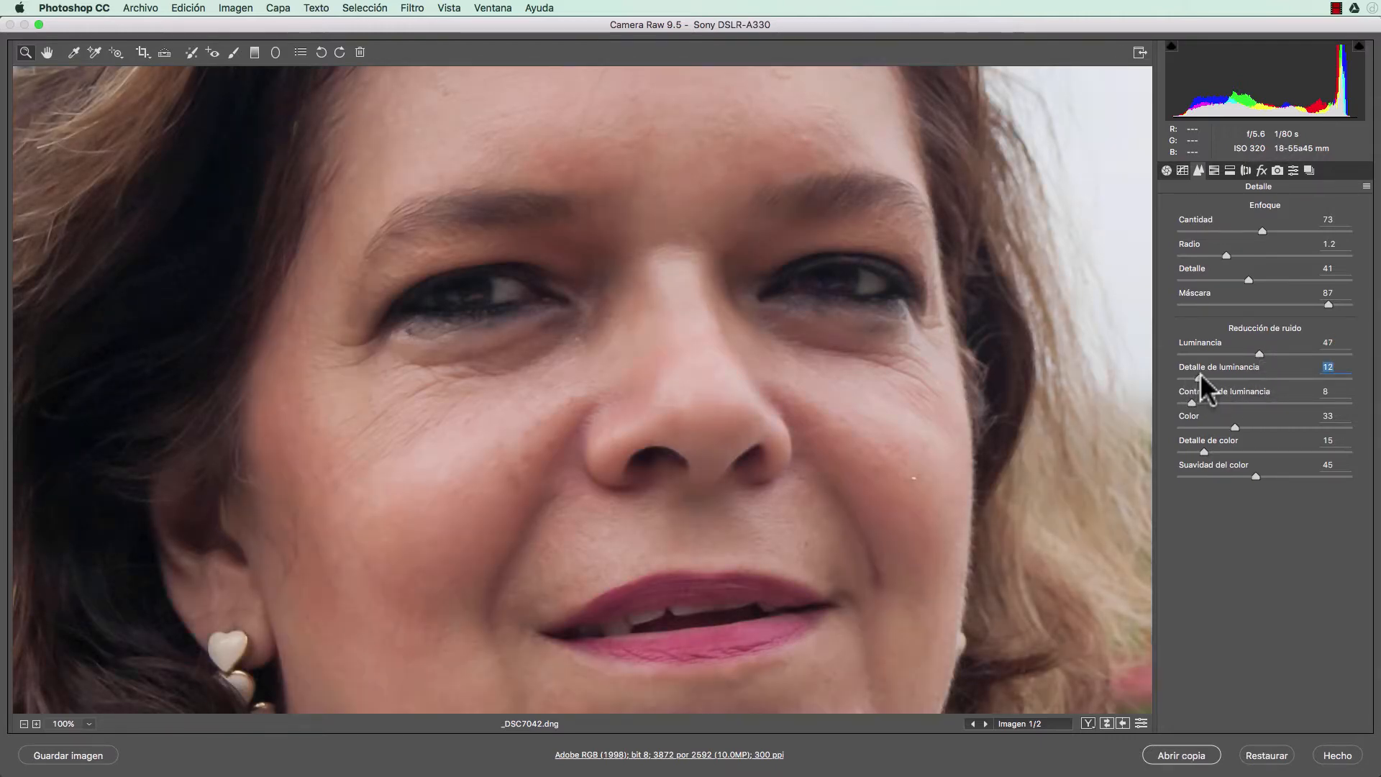
{"action": "left_click", "coordinate": [1200, 373], "text": "alt"}
{"action": "mouse_move", "coordinate": [1290, 380]}
{"action": "left_mouse_down"}
{"action": "mouse_move", "coordinate": [1202, 374]}
{"action": "mouse_move", "coordinate": [1263, 378]}
{"action": "left_mouse_up"}
{"action": "key", "text": "alt"}
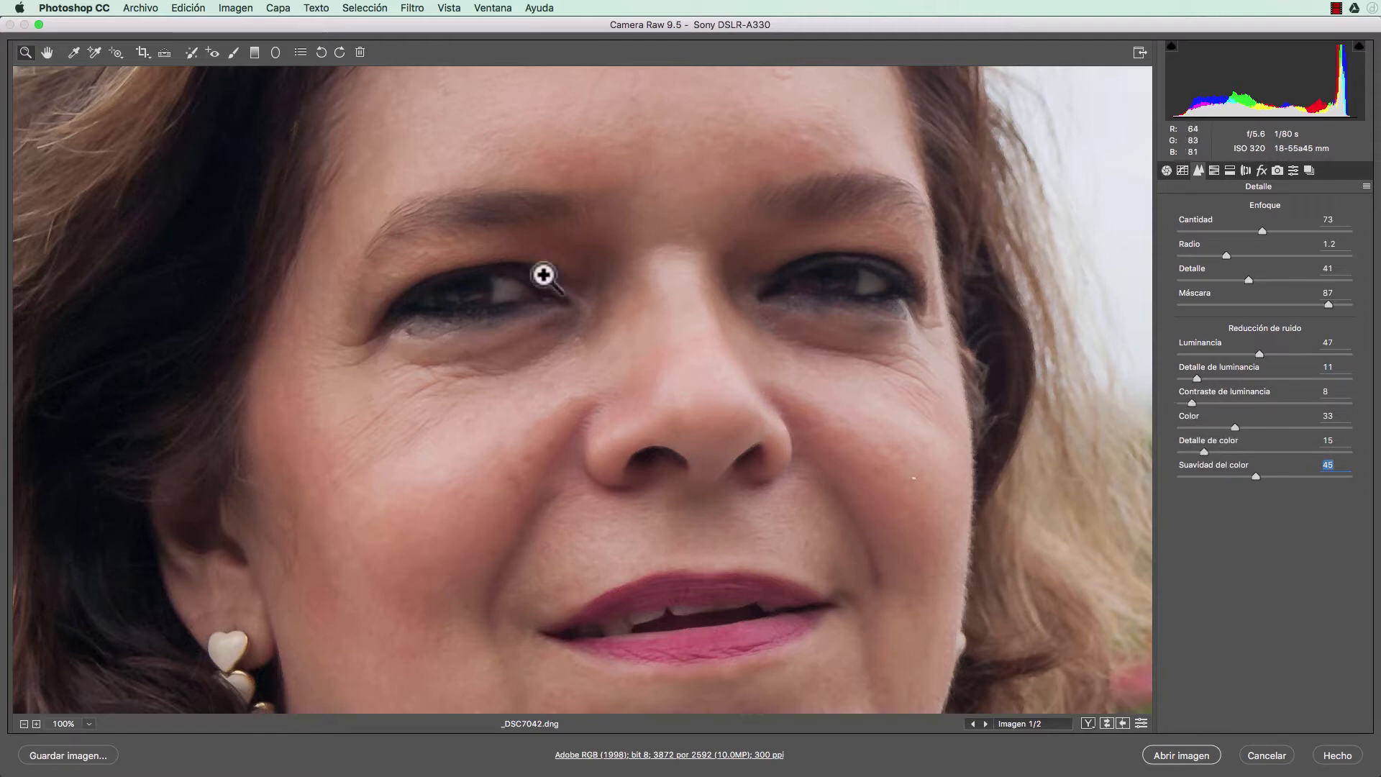
Show the filmstrip of open images and switch to IMG_2037.dng with the Zoom tool active.
{"action": "double_click", "coordinate": [8, 230]}
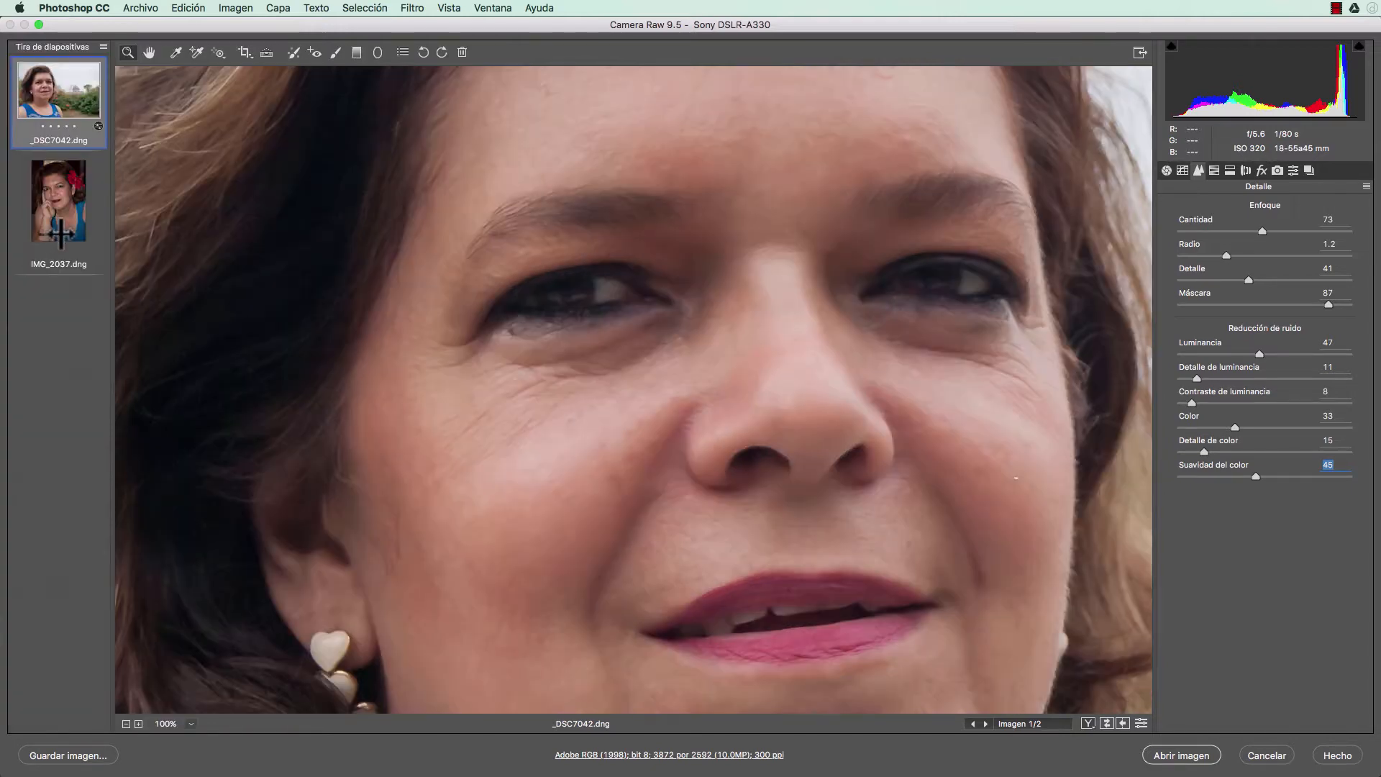
{"action": "left_click", "coordinate": [58, 217]}
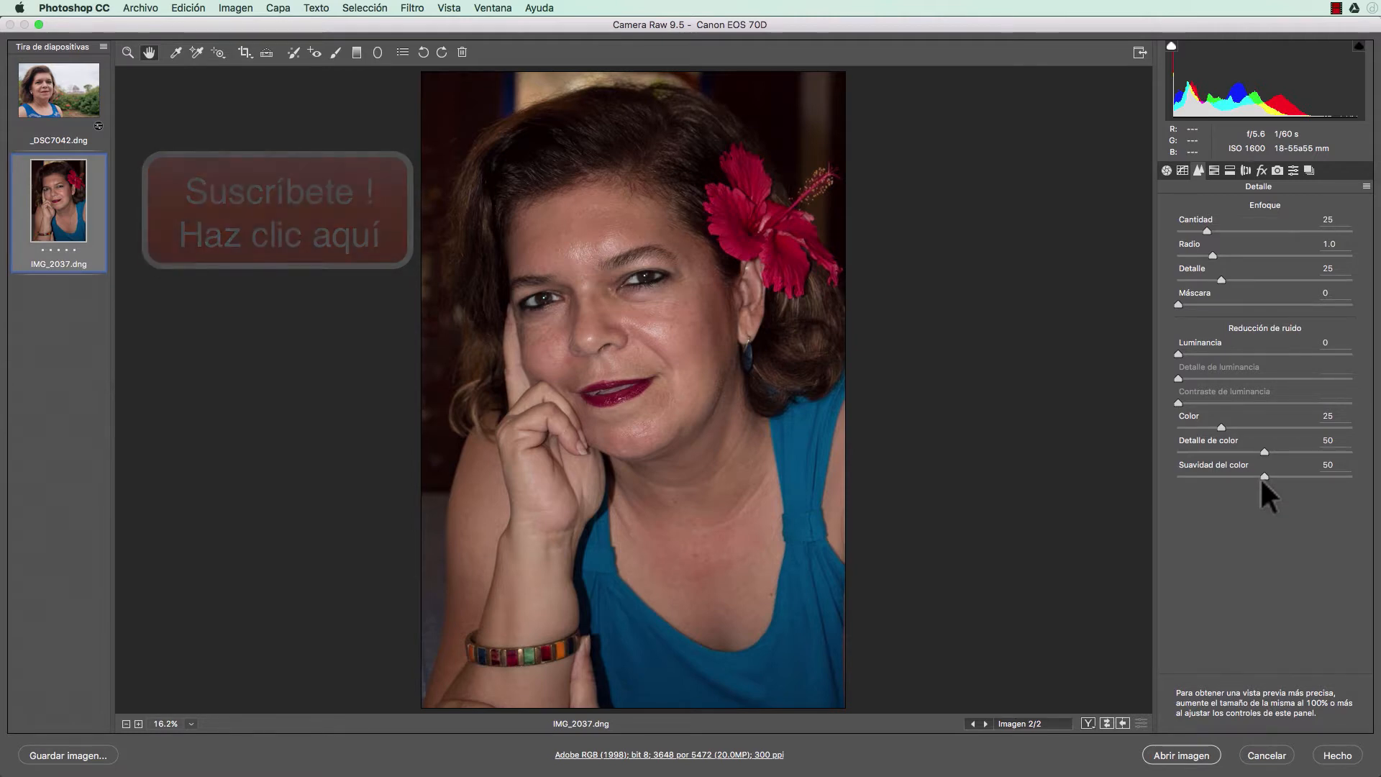
{"action": "key", "text": "z"}
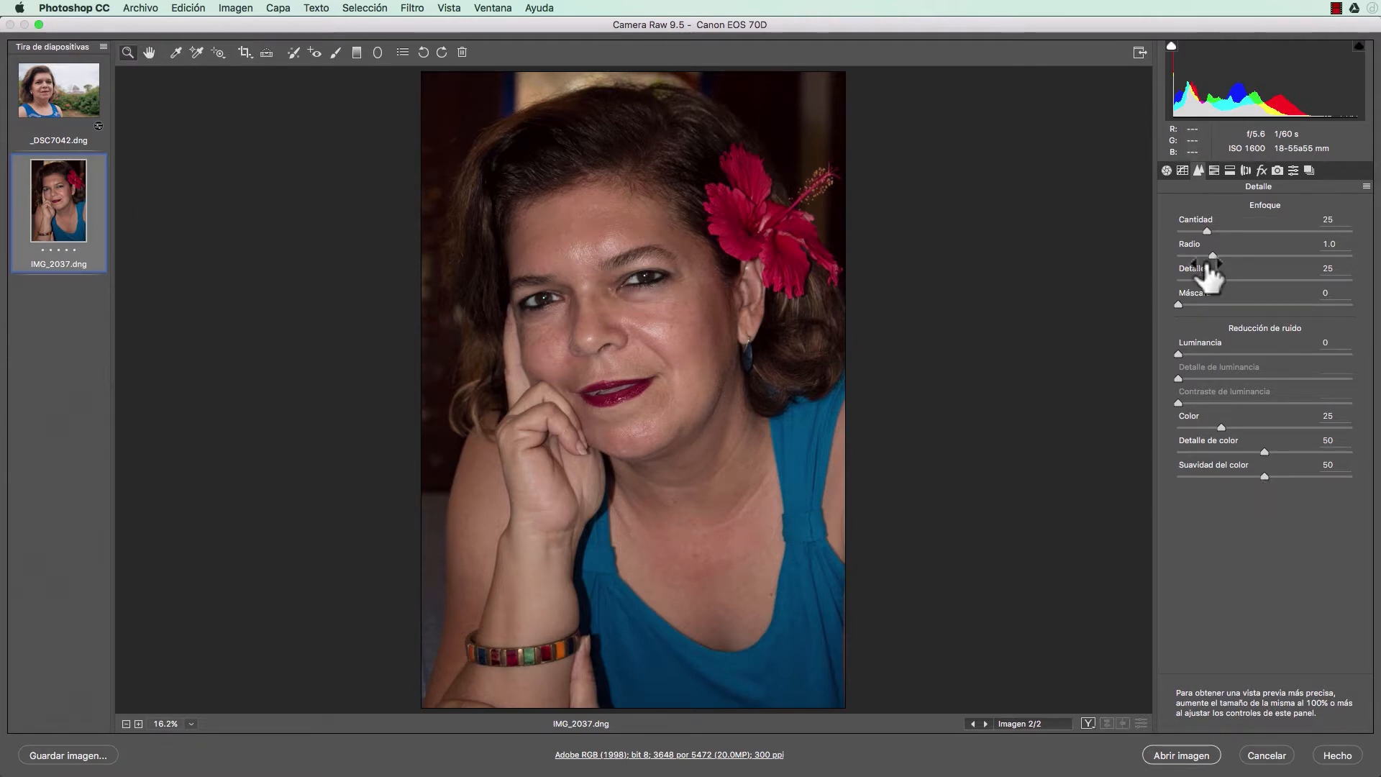
Set the basic tone to Exposición +0.75, Contraste +17, Sombras +62, Blancos +6 and Negros -22.
{"action": "left_click", "coordinate": [1167, 169]}
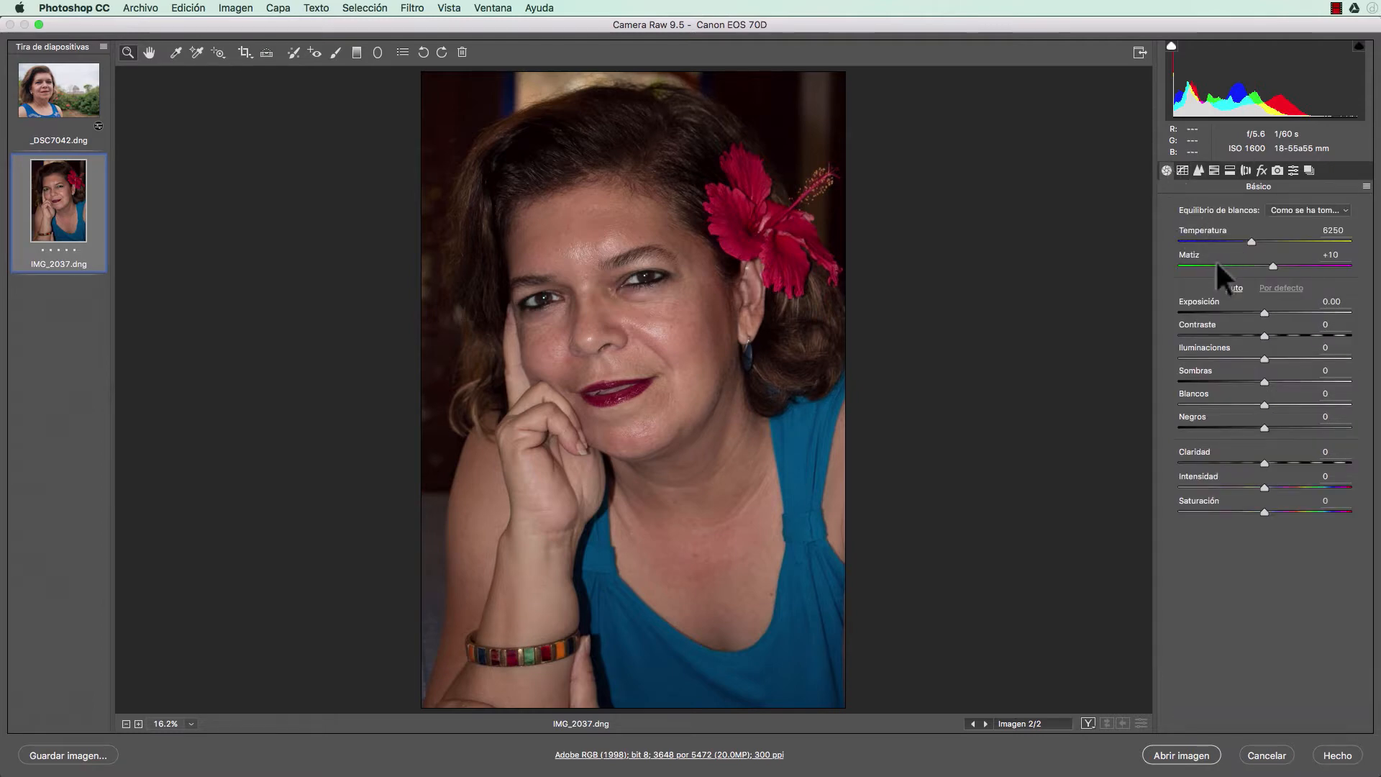
{"action": "left_click_drag", "start_coordinate": [1263, 312], "coordinate": [1276, 313]}
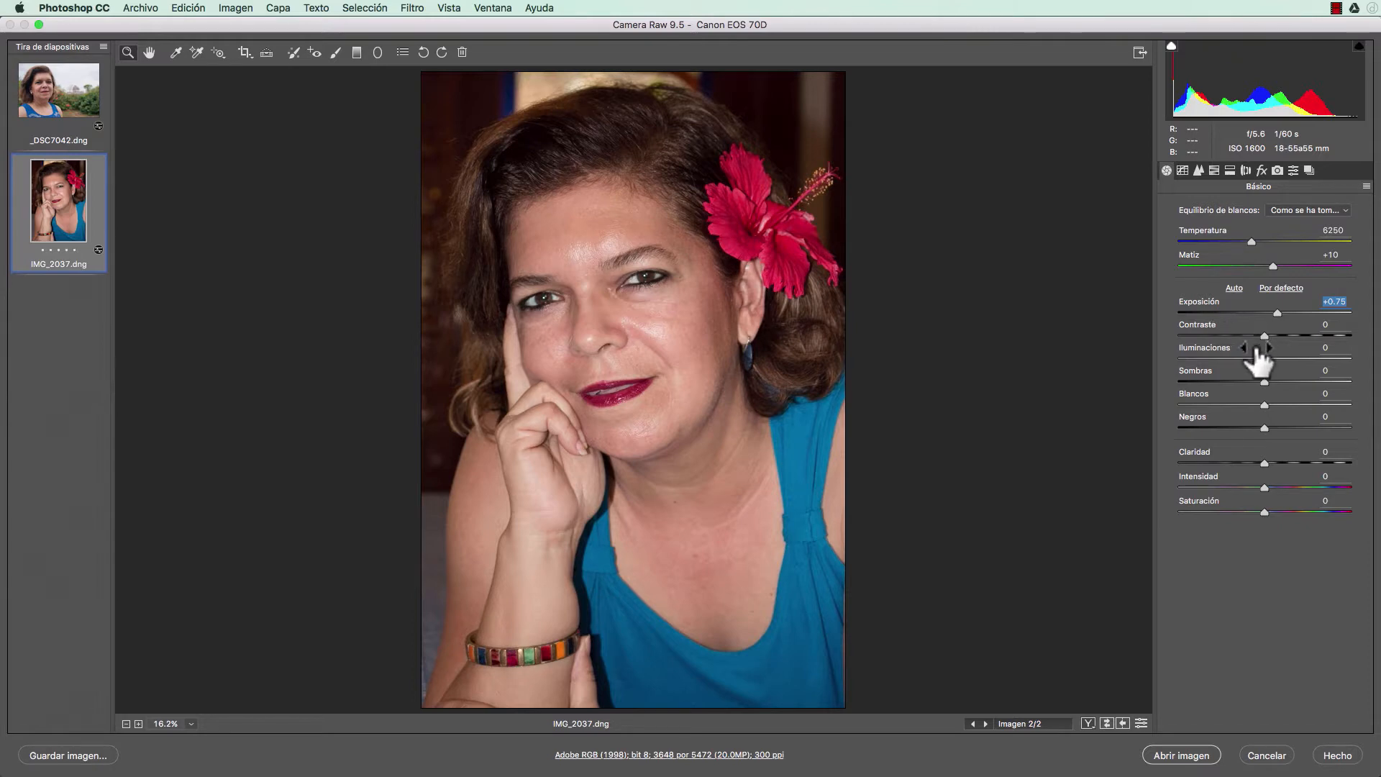
{"action": "left_click_drag", "start_coordinate": [1265, 335], "coordinate": [1278, 335]}
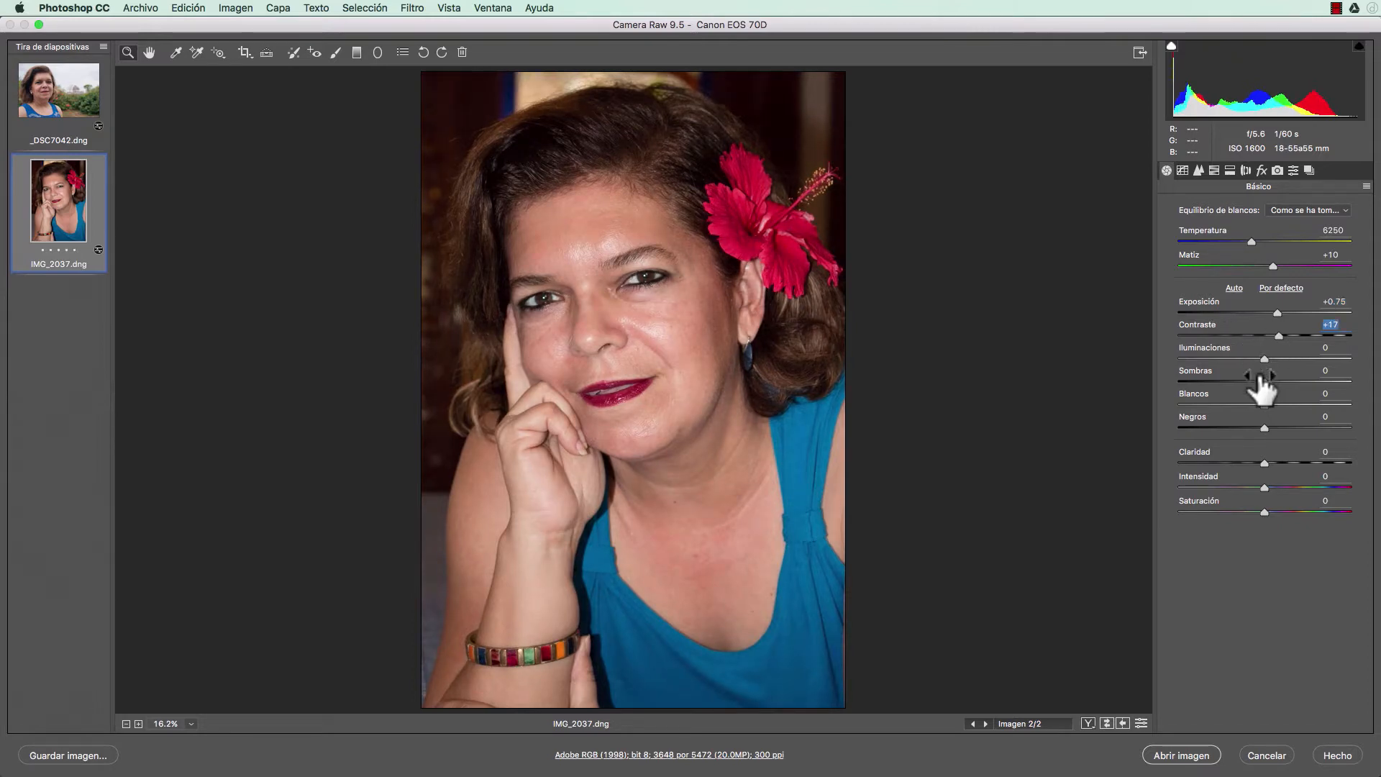
{"action": "left_click_drag", "start_coordinate": [1264, 382], "coordinate": [1319, 377]}
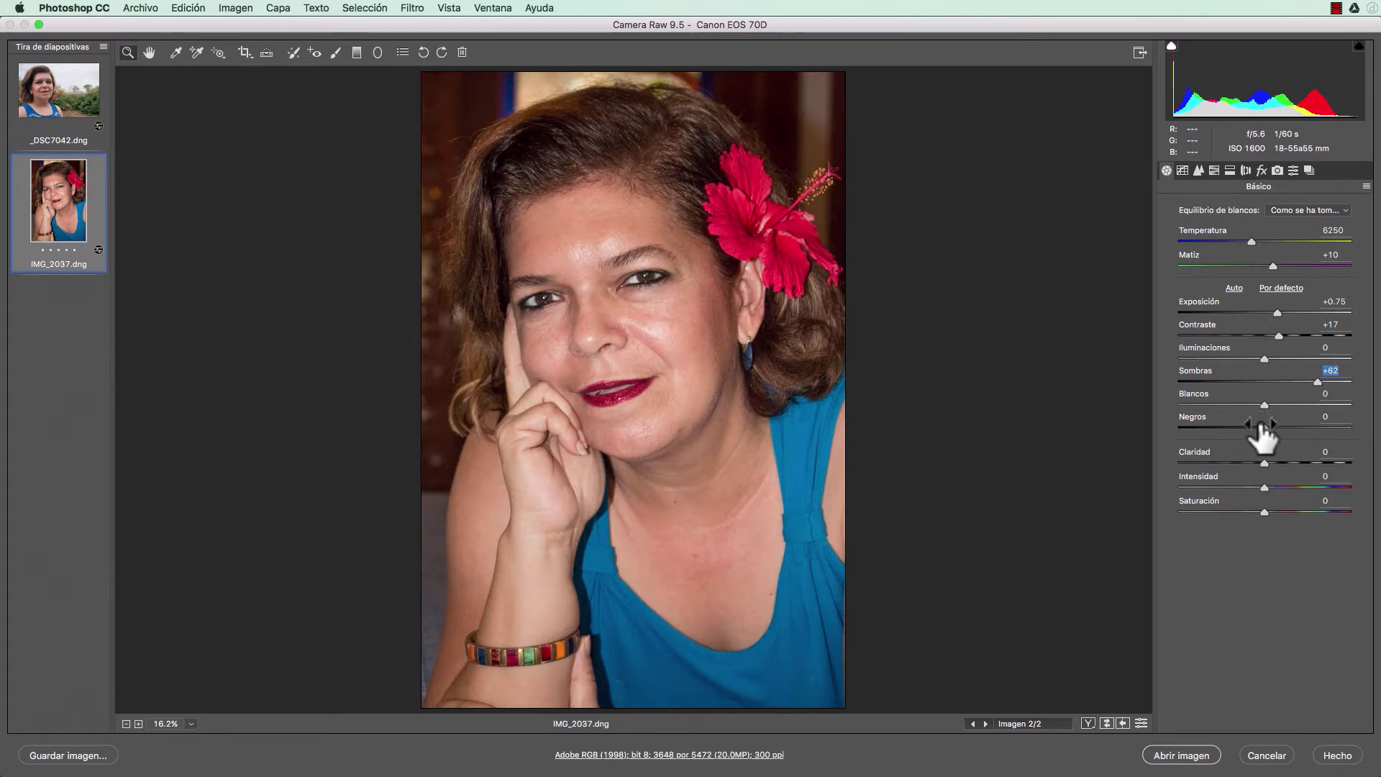
{"action": "mouse_move", "coordinate": [1257, 424]}
{"action": "left_mouse_down"}
{"action": "mouse_move", "coordinate": [1242, 403]}
{"action": "mouse_move", "coordinate": [1266, 404]}
{"action": "left_mouse_up"}
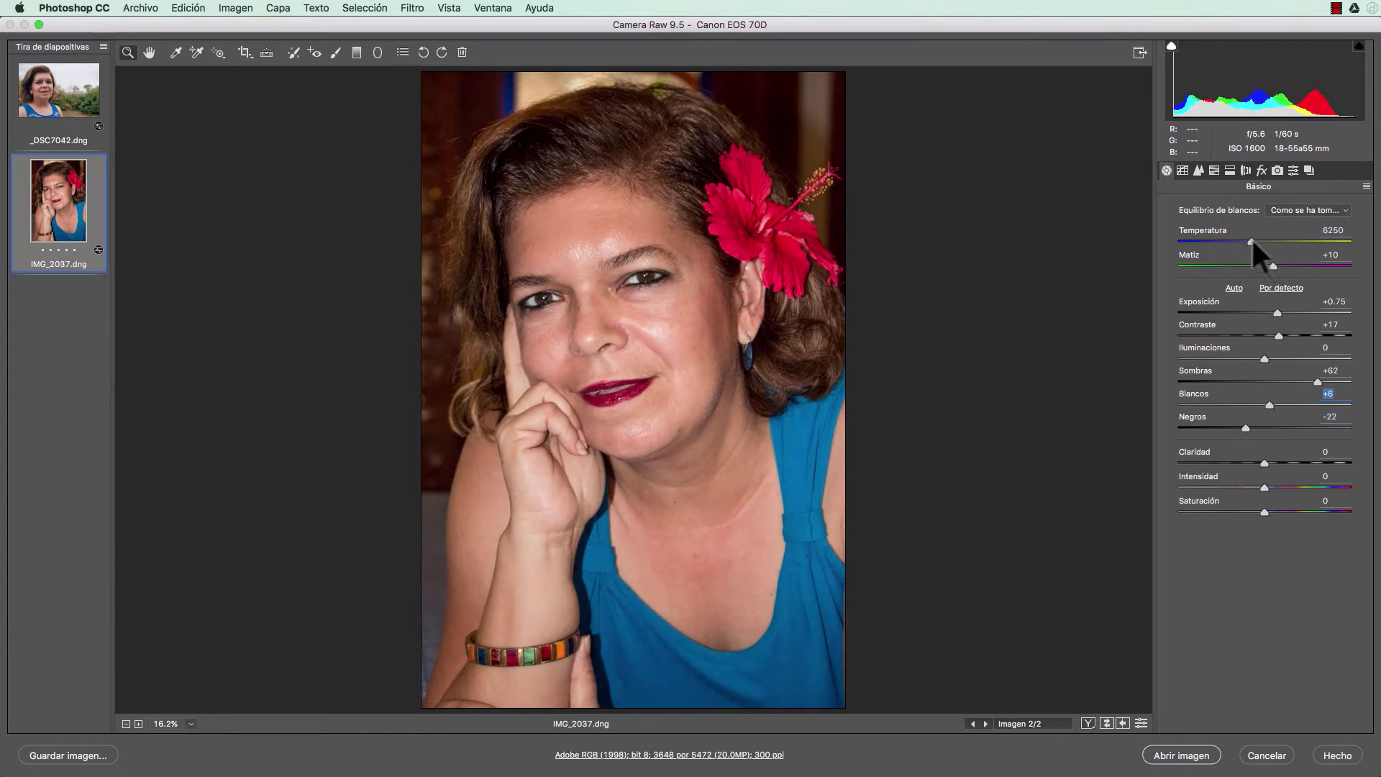
Set the Temperatura to 5300 and the Claridad to +3, and fine-tune the Intensidad and Saturación.
{"action": "left_click_drag", "start_coordinate": [1251, 241], "coordinate": [1233, 241]}
{"action": "left_click", "coordinate": [1268, 462]}
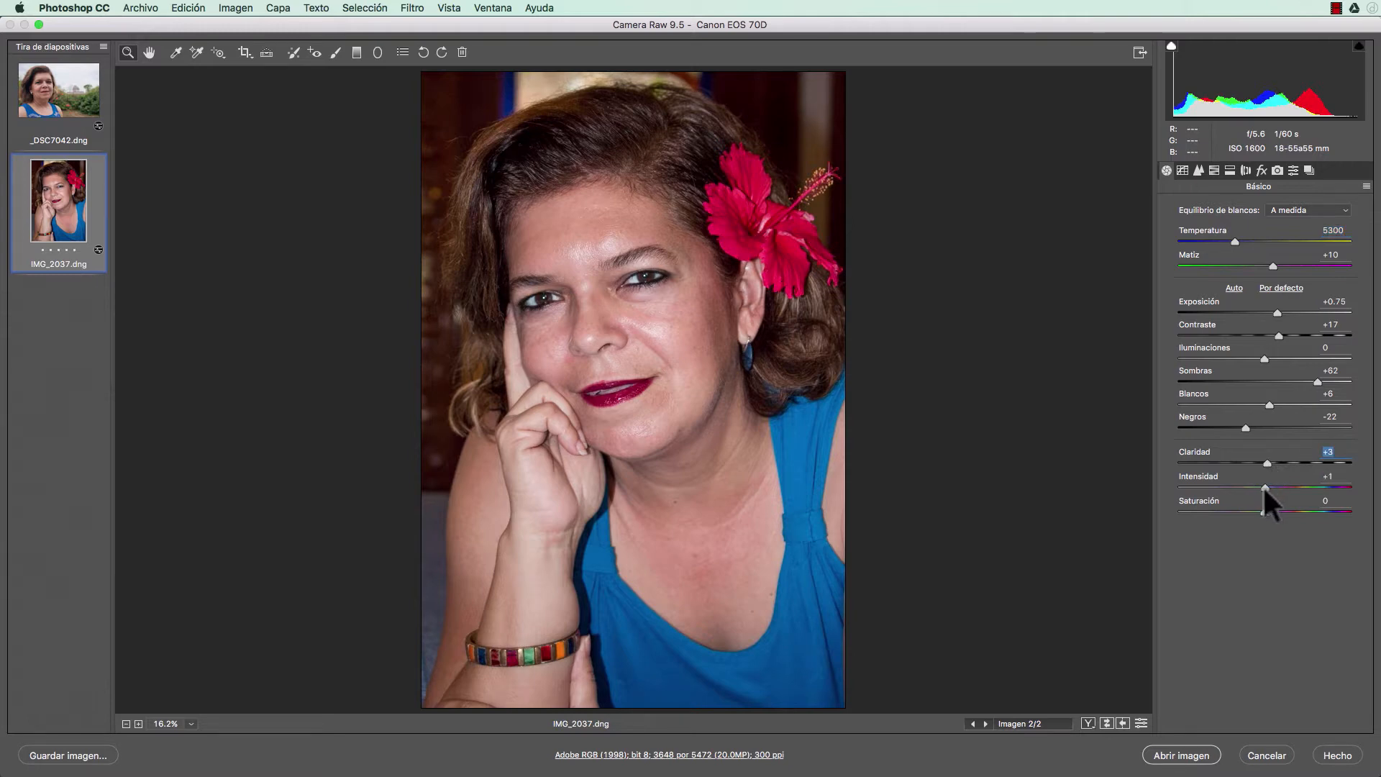
{"action": "left_click", "coordinate": [1267, 486]}
{"action": "left_click_drag", "start_coordinate": [1259, 510], "coordinate": [1265, 512]}
Magnify the dark background beside the hair to 200% and set the Luminancia noise reduction to 100.
{"action": "left_click", "coordinate": [1198, 168]}
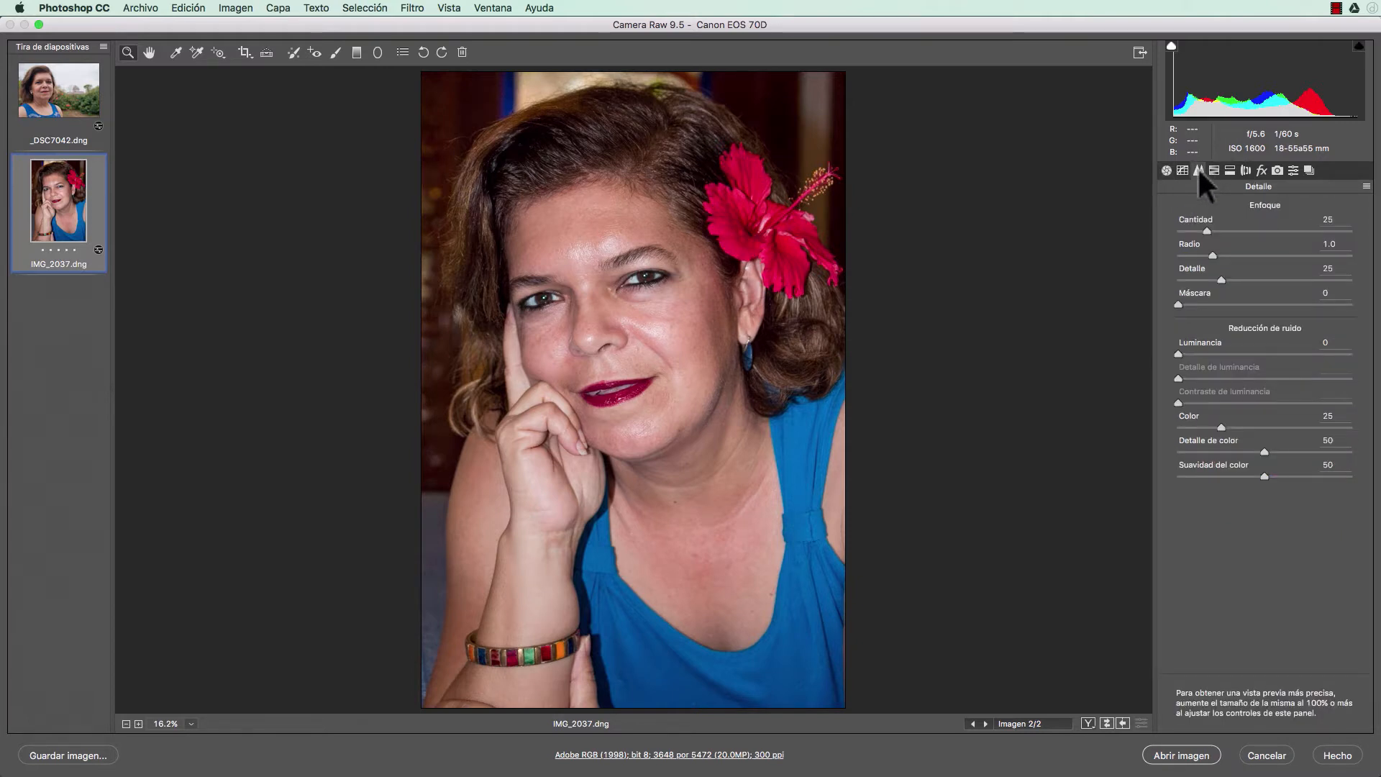
{"action": "left_click", "coordinate": [519, 277]}
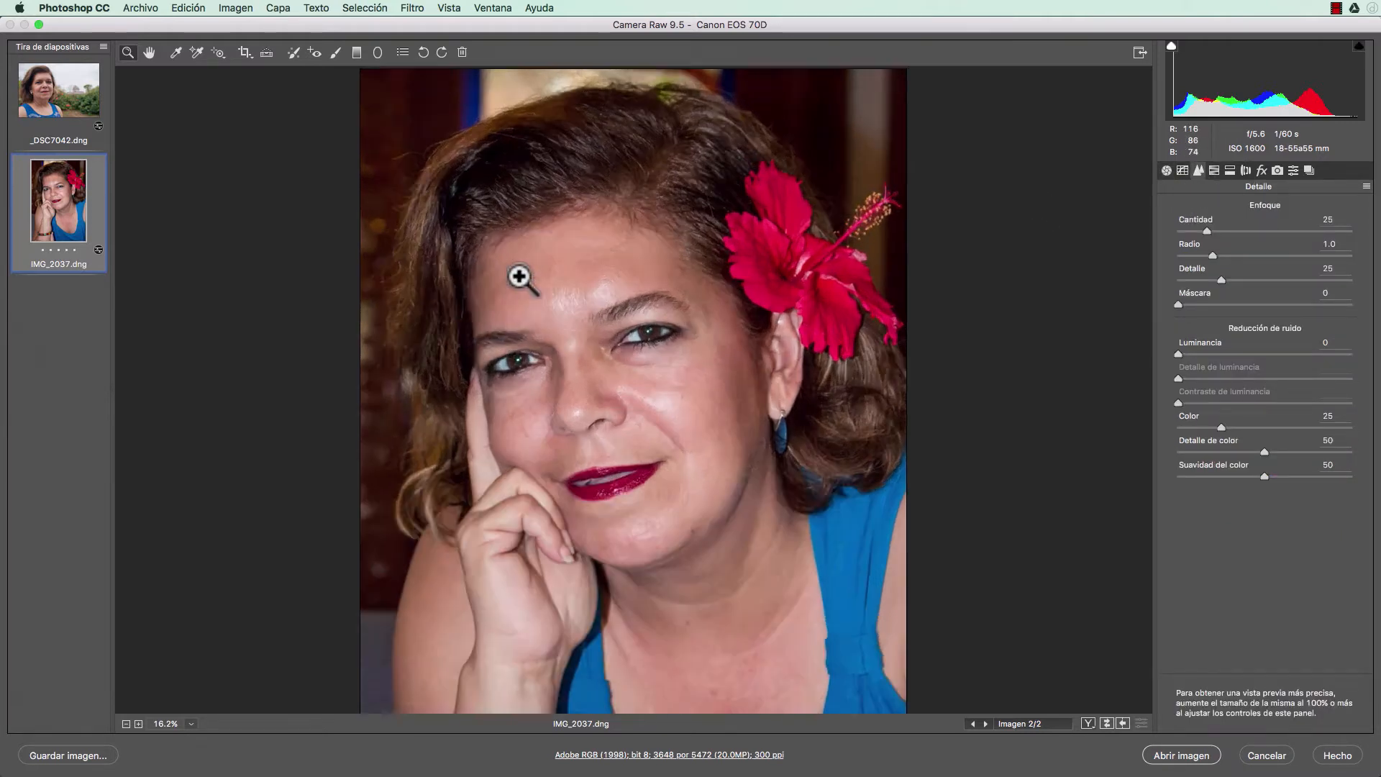
{"action": "left_click", "coordinate": [559, 274]}
{"action": "left_click", "coordinate": [559, 274]}
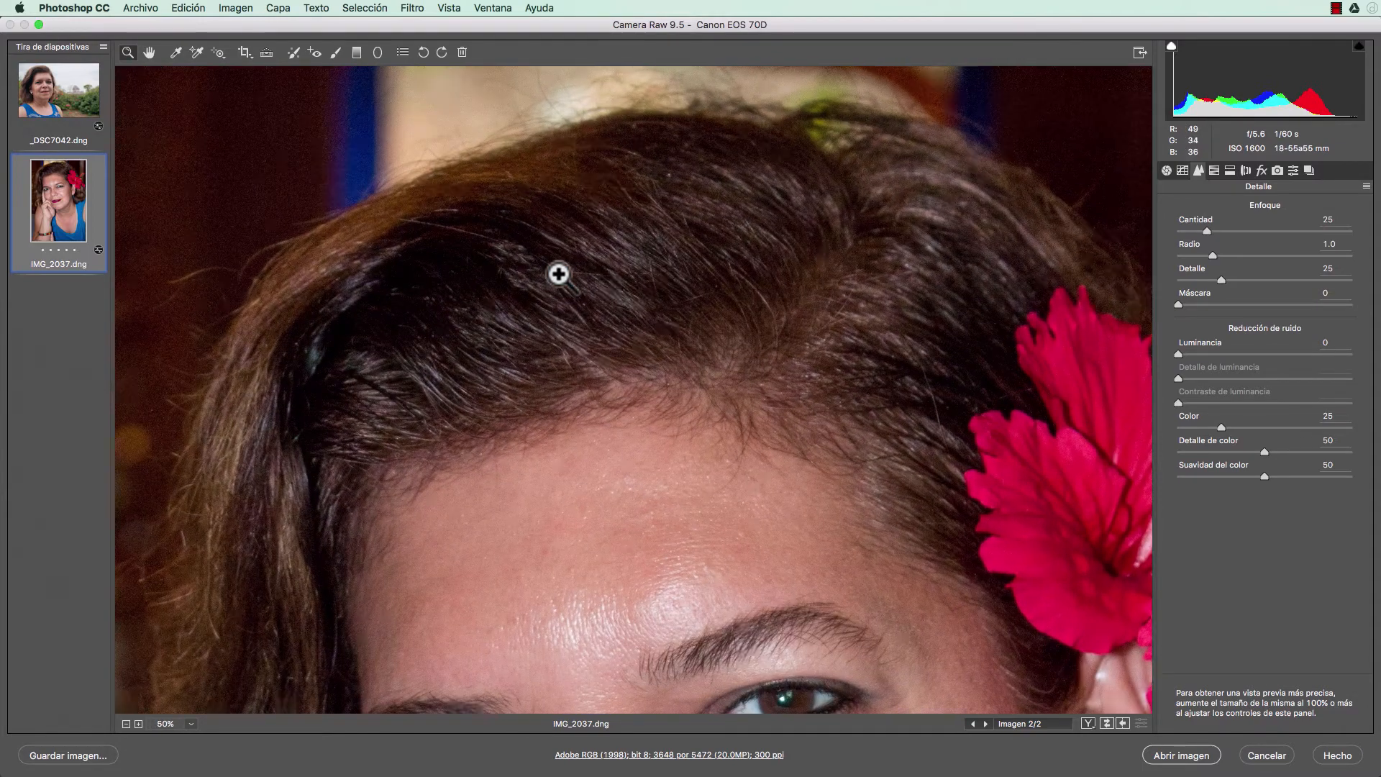
{"action": "left_click", "coordinate": [559, 274]}
{"action": "left_click_drag", "start_coordinate": [410, 207], "coordinate": [775, 284]}
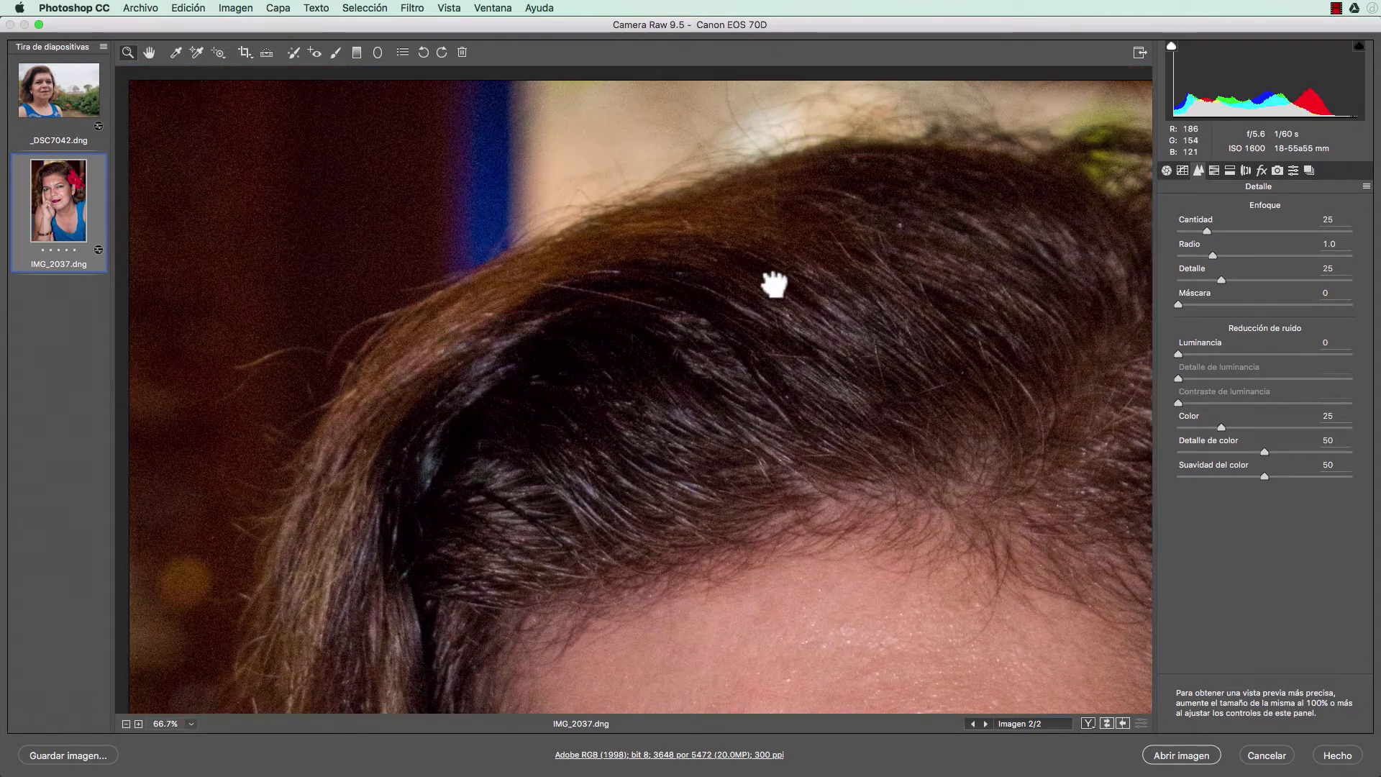
{"action": "left_click_drag", "start_coordinate": [418, 237], "coordinate": [518, 268]}
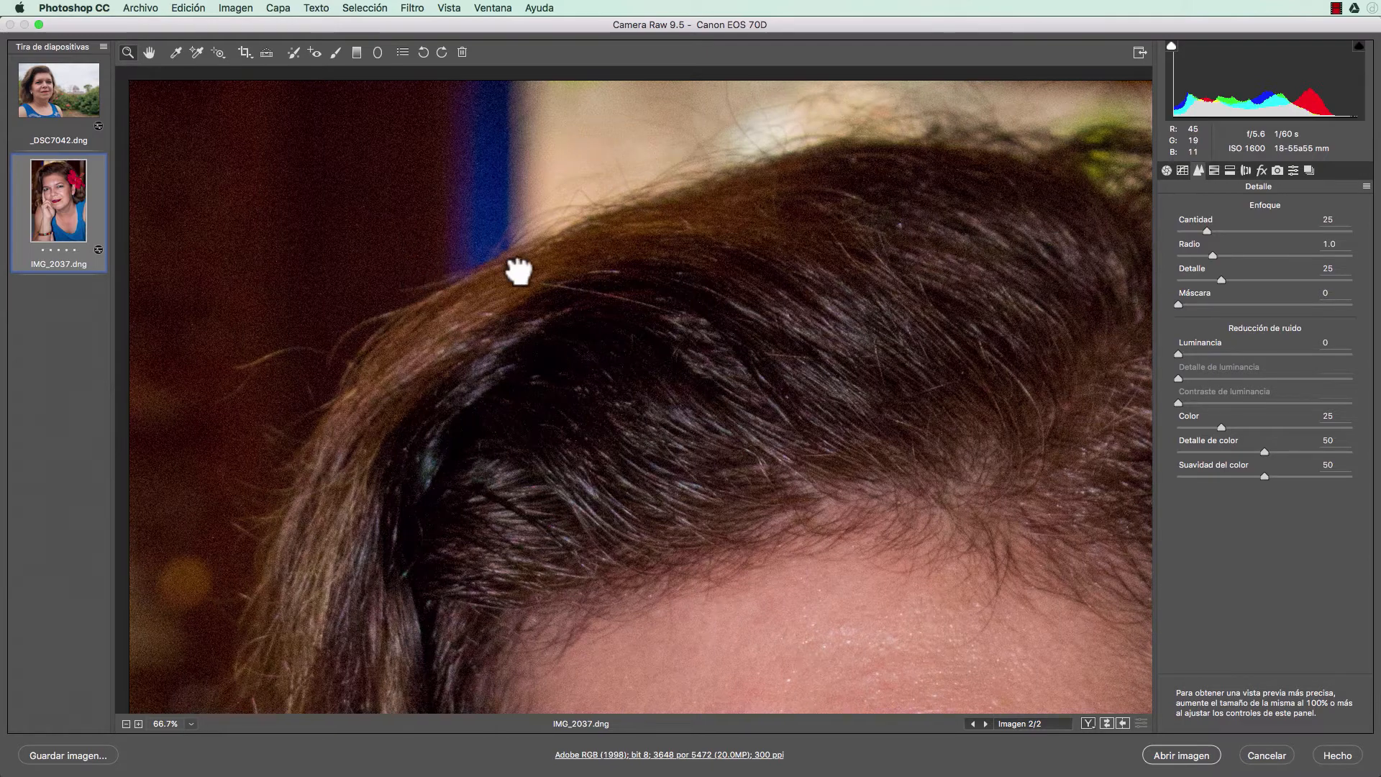
{"action": "left_click", "coordinate": [235, 221]}
{"action": "left_click", "coordinate": [235, 222]}
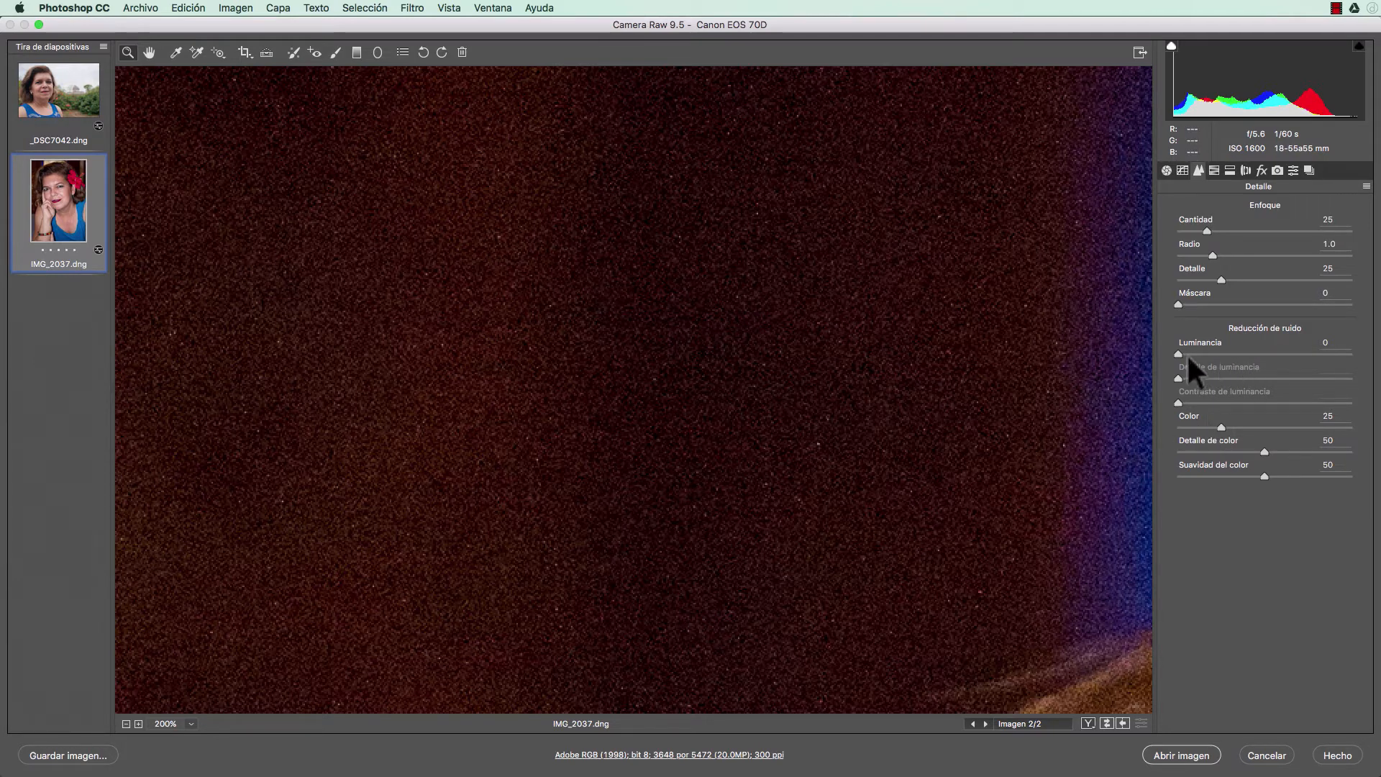
{"action": "mouse_move", "coordinate": [1176, 352]}
{"action": "left_mouse_down"}
{"action": "mouse_move", "coordinate": [1293, 354]}
{"action": "mouse_move", "coordinate": [1191, 358]}
{"action": "left_mouse_up"}
{"action": "left_click_drag", "start_coordinate": [1351, 354], "coordinate": [1361, 359]}
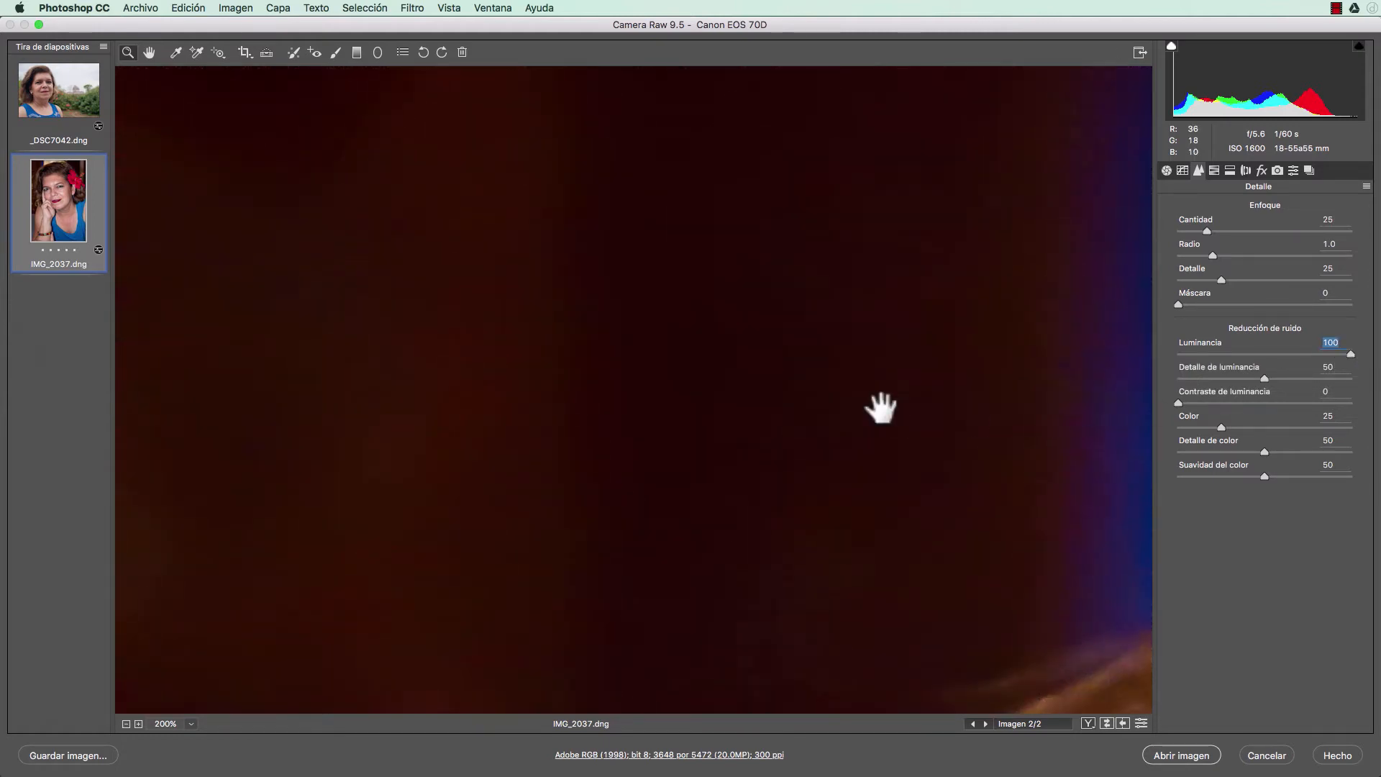
Examine the smoothing of the hair, face and background at close and overall magnifications.
{"action": "left_click_drag", "start_coordinate": [878, 404], "coordinate": [690, 237]}
{"action": "left_click_drag", "start_coordinate": [844, 475], "coordinate": [545, 261]}
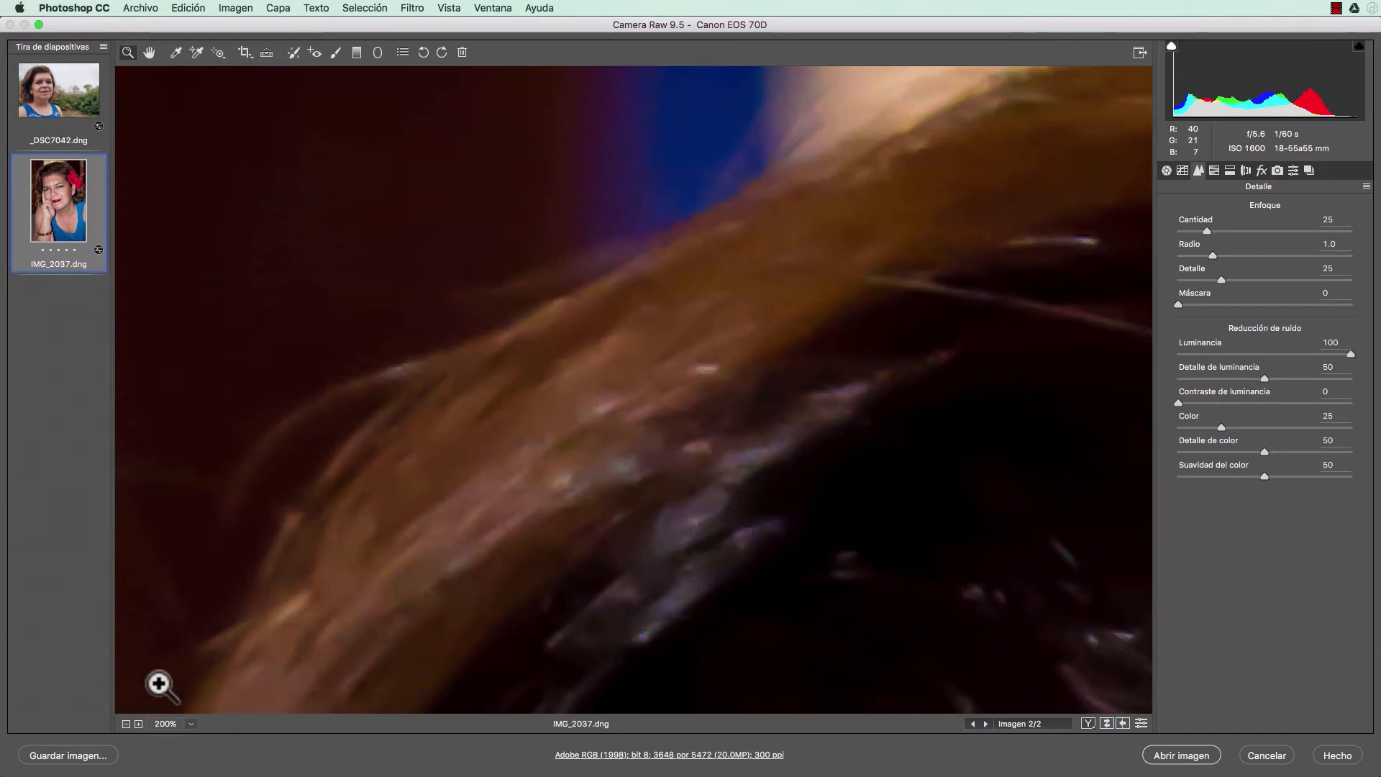
{"action": "left_click", "coordinate": [126, 722]}
{"action": "left_click", "coordinate": [127, 723]}
{"action": "left_click", "coordinate": [127, 723]}
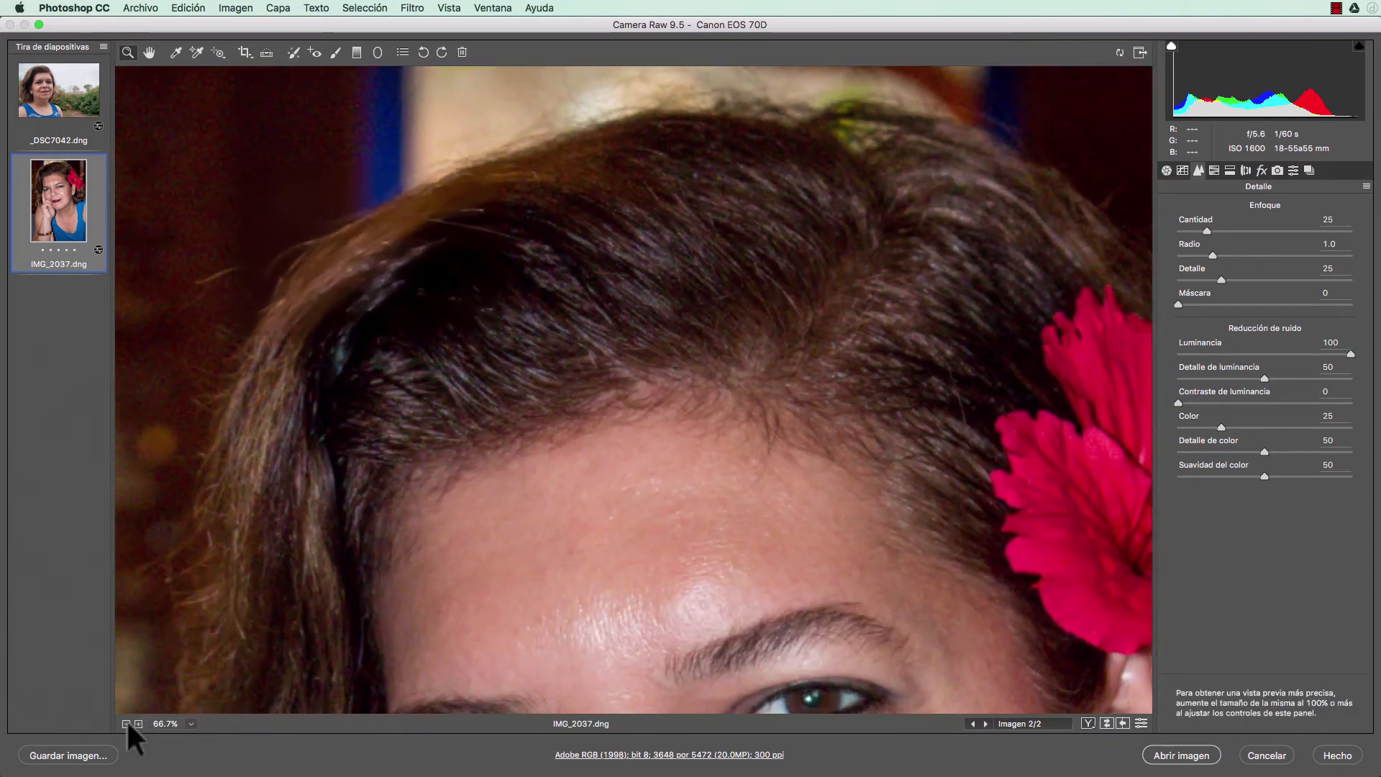
{"action": "left_click", "coordinate": [126, 723]}
{"action": "left_click", "coordinate": [127, 722]}
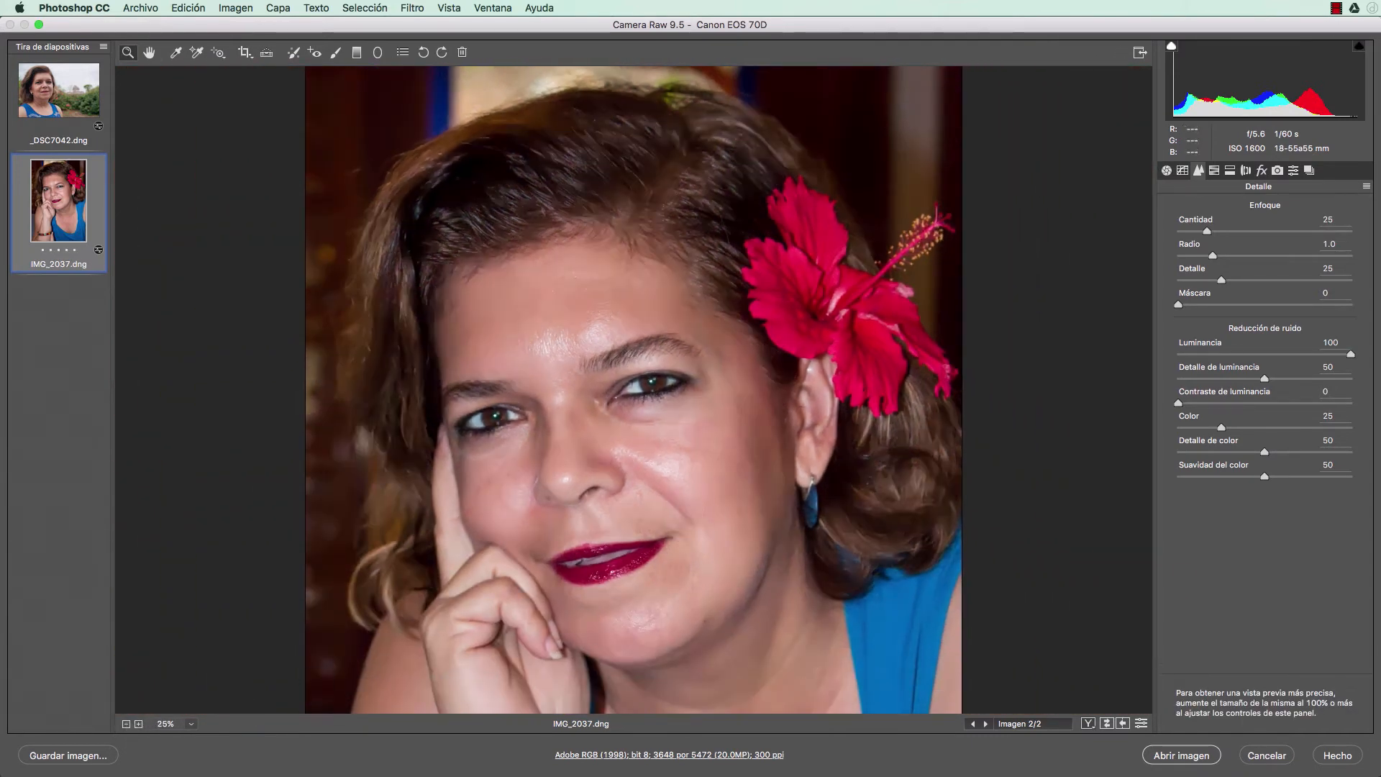
{"action": "mouse_move", "coordinate": [1349, 350]}
{"action": "left_mouse_down"}
{"action": "mouse_move", "coordinate": [1174, 348]}
{"action": "mouse_move", "coordinate": [1350, 354]}
{"action": "left_mouse_up"}
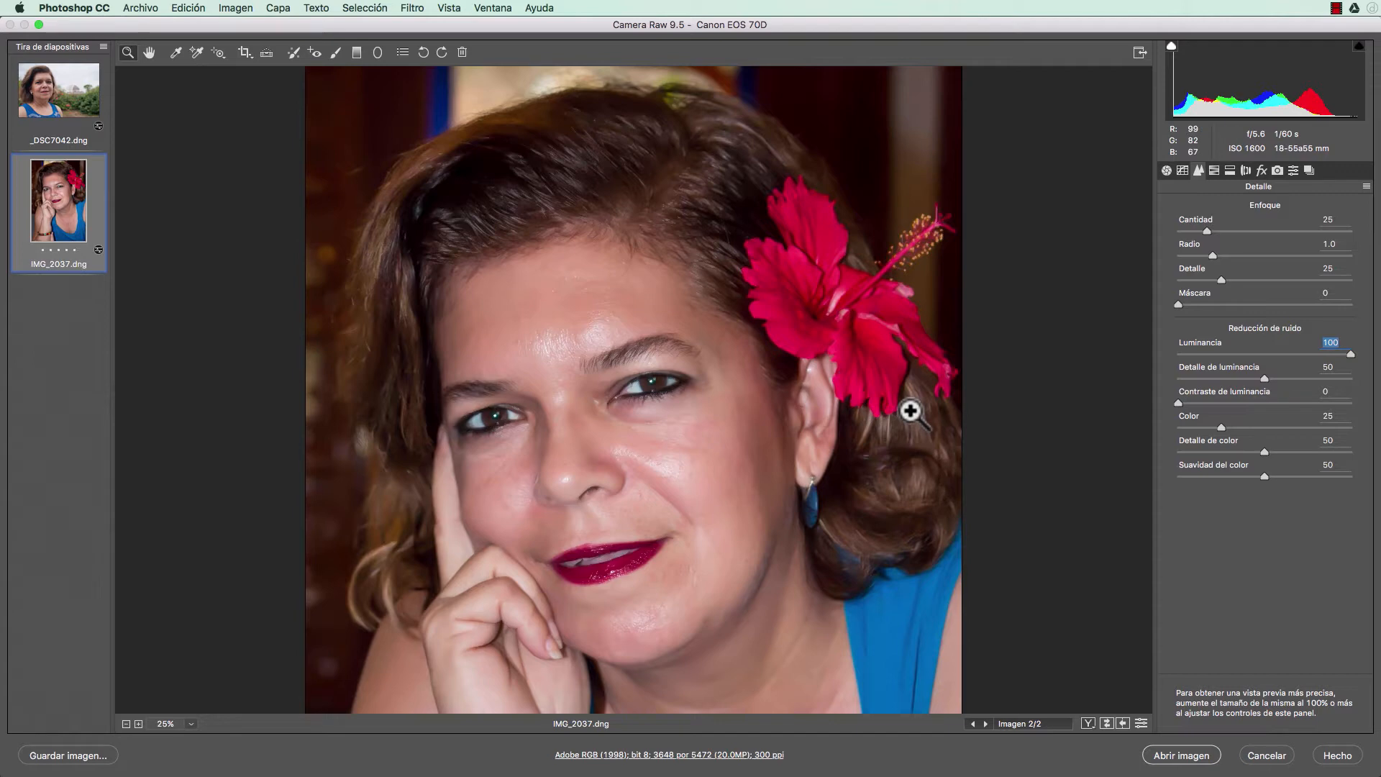
{"action": "left_click", "coordinate": [369, 137]}
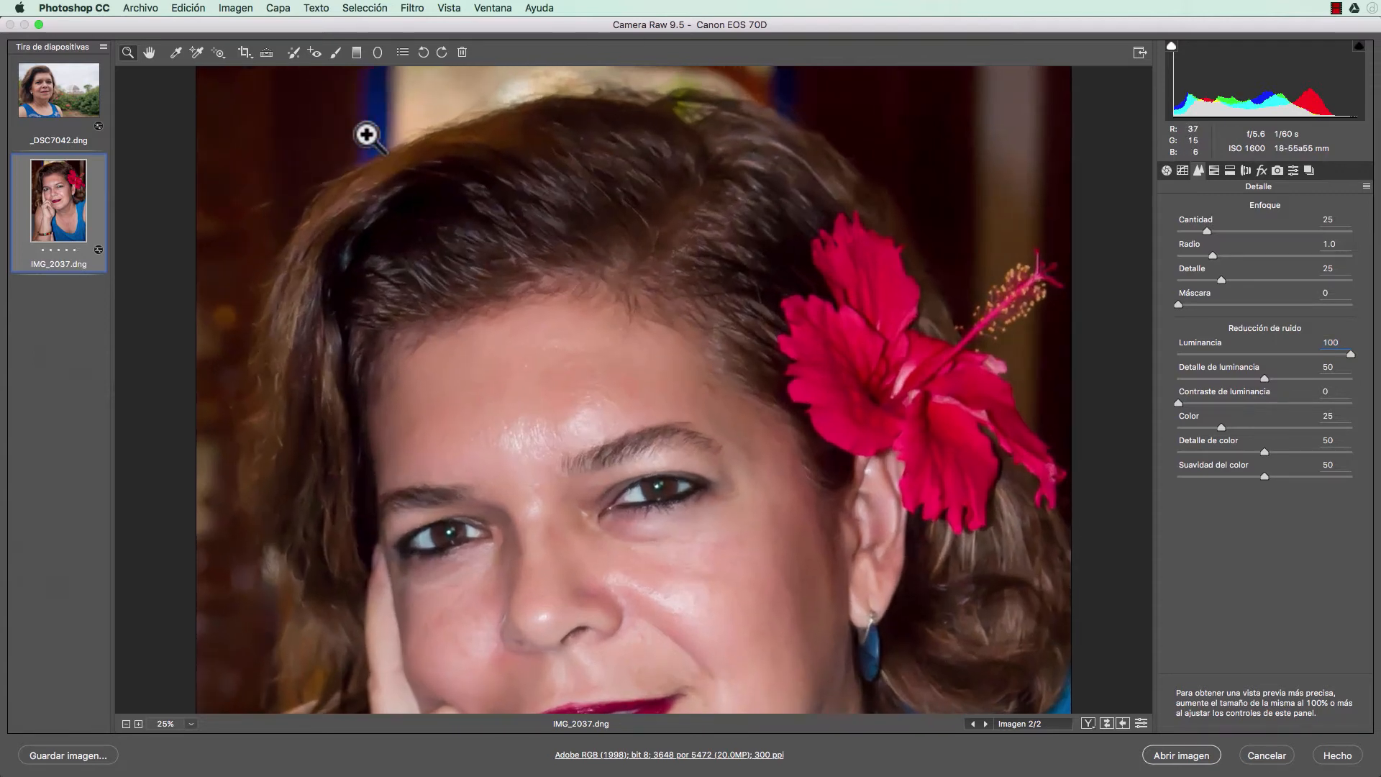
Compare the dark background beside the hair without luminance smoothing, and set the Luminancia noise reduction to 48.
{"action": "left_click", "coordinate": [292, 153]}
{"action": "left_click", "coordinate": [291, 153]}
{"action": "left_click", "coordinate": [291, 152]}
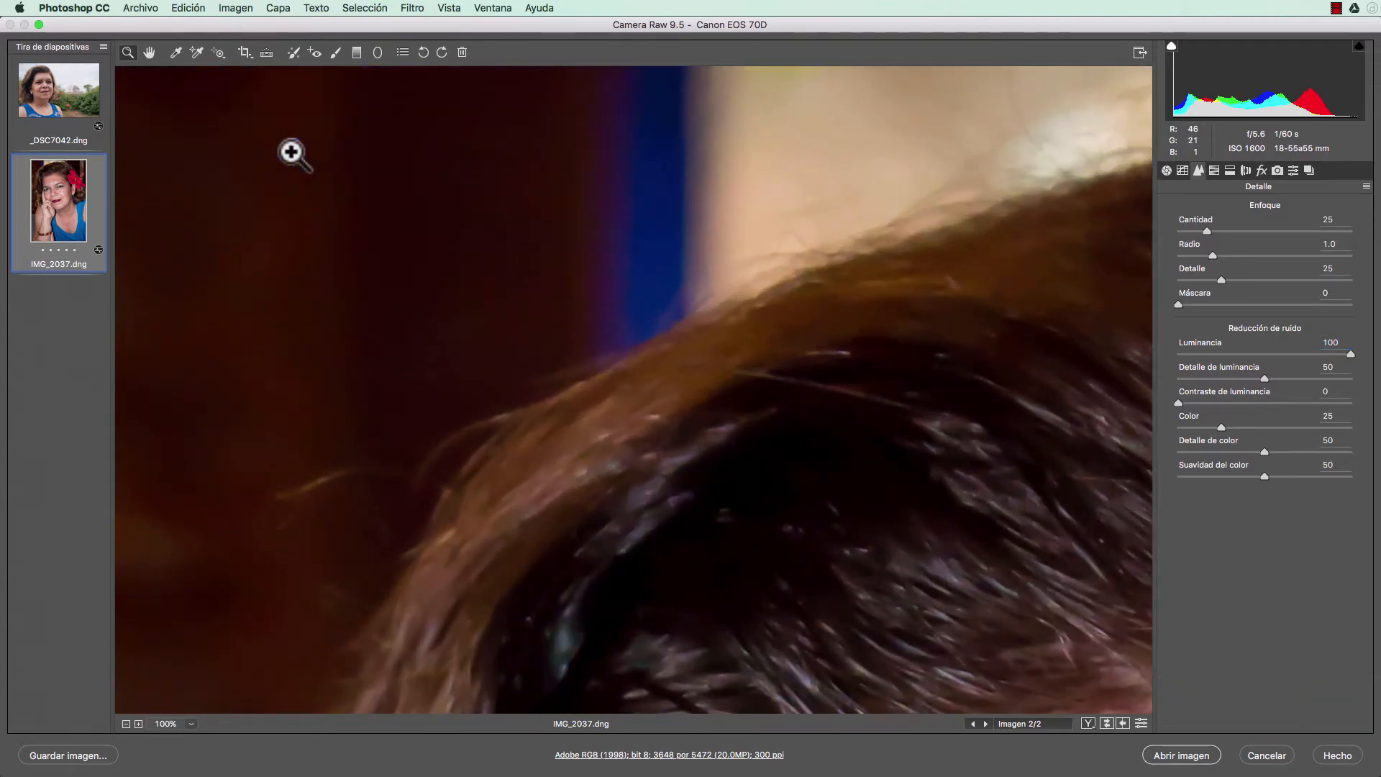
{"action": "left_click", "coordinate": [293, 152]}
{"action": "left_click", "coordinate": [313, 155]}
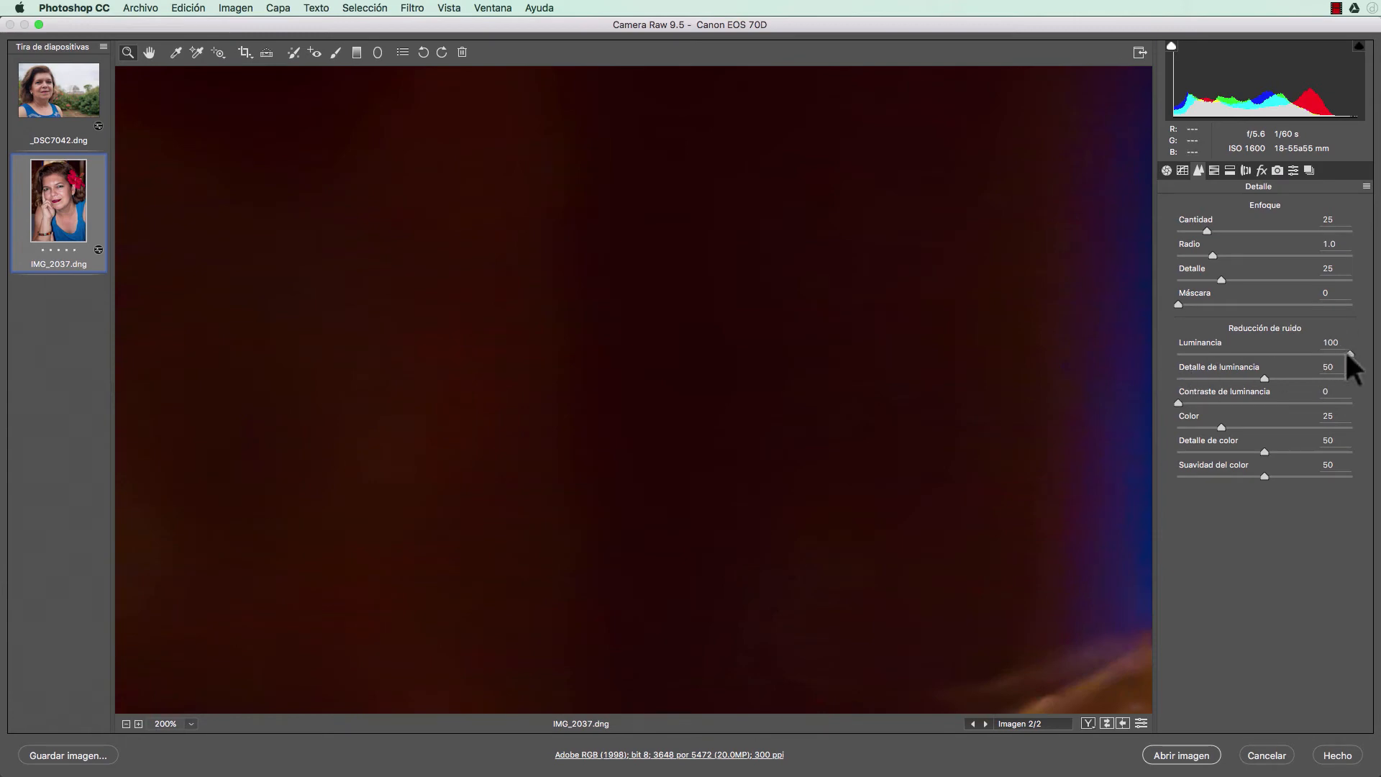
{"action": "left_click_drag", "start_coordinate": [1351, 354], "coordinate": [1141, 353]}
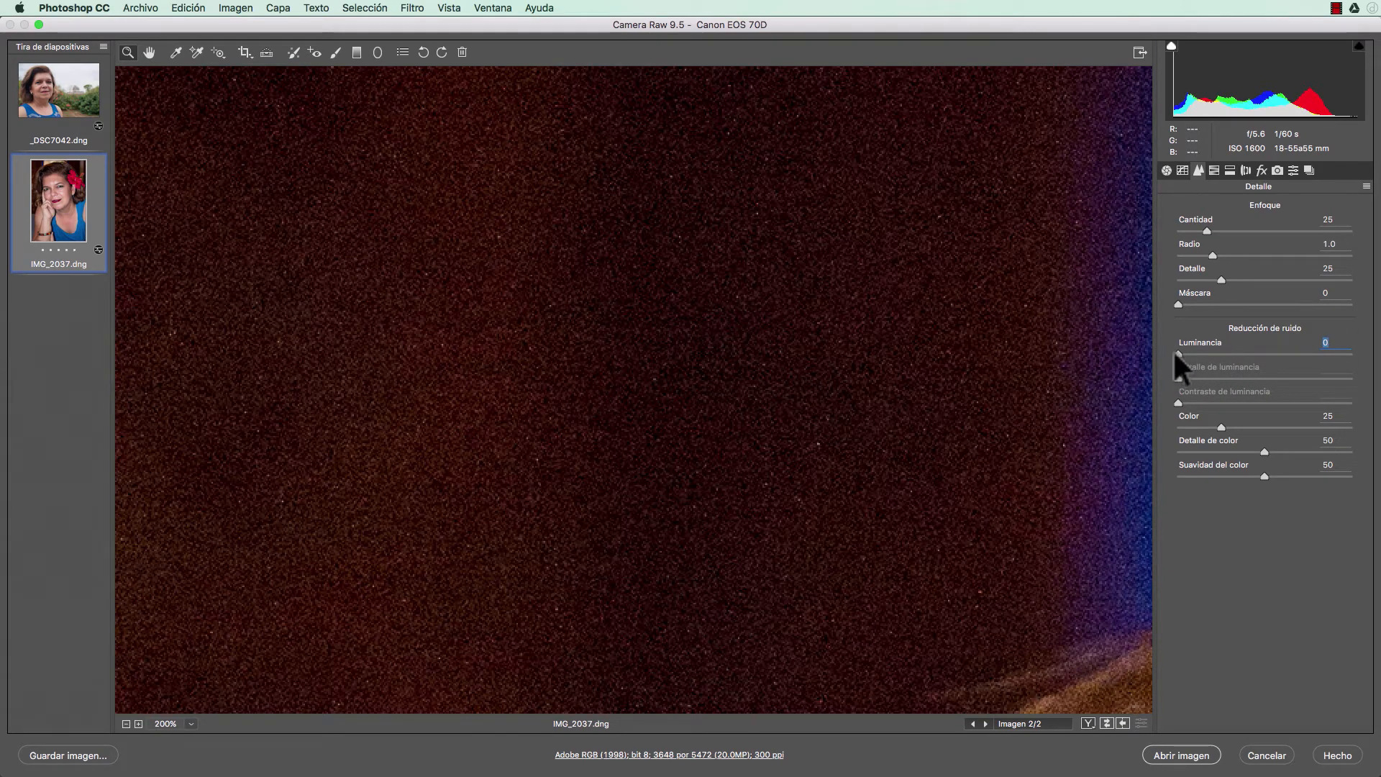
{"action": "left_click_drag", "start_coordinate": [1177, 353], "coordinate": [1260, 354]}
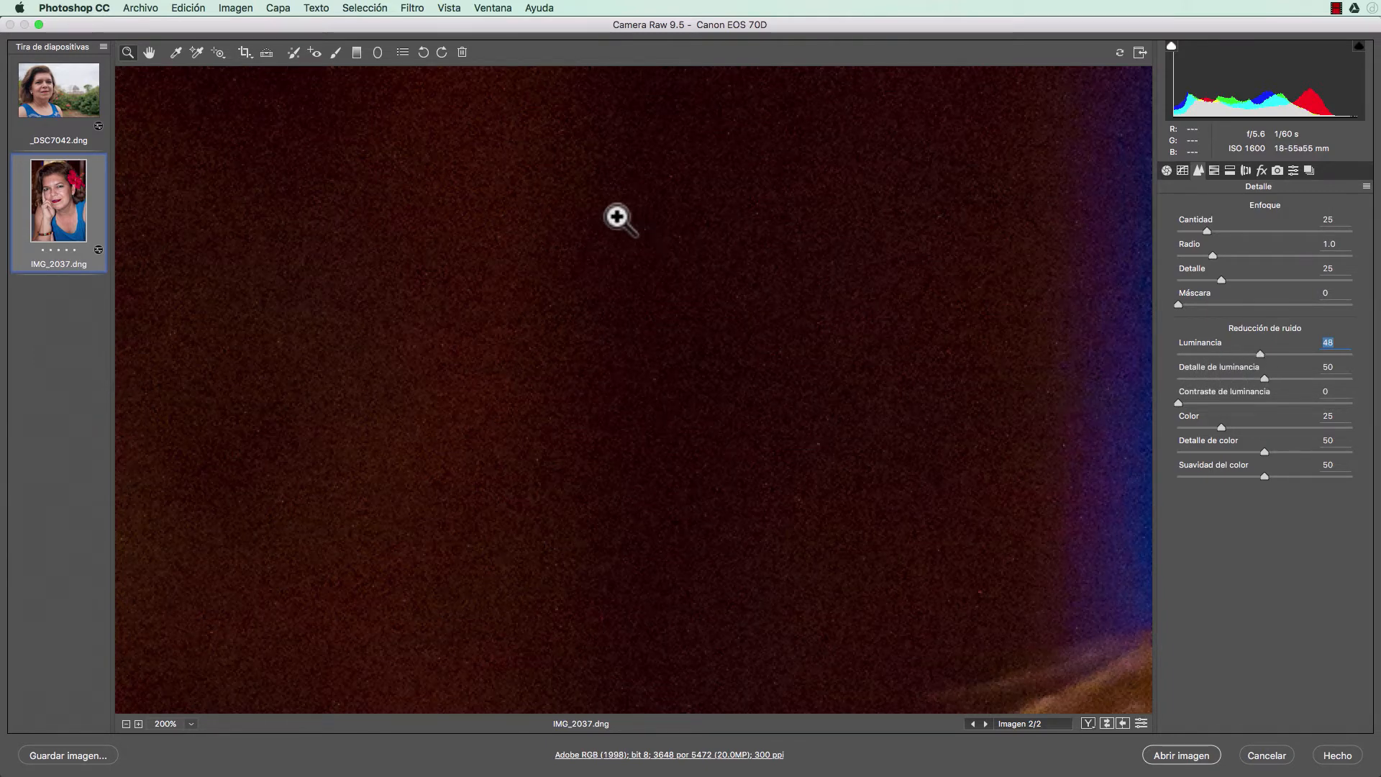
Try colour noise reduction on the dark background with Color 91, Detalle de color 15 and Suavidad del color 83.
{"action": "left_click", "coordinate": [415, 281]}
{"action": "left_click", "coordinate": [415, 281]}
{"action": "left_click", "coordinate": [416, 281]}
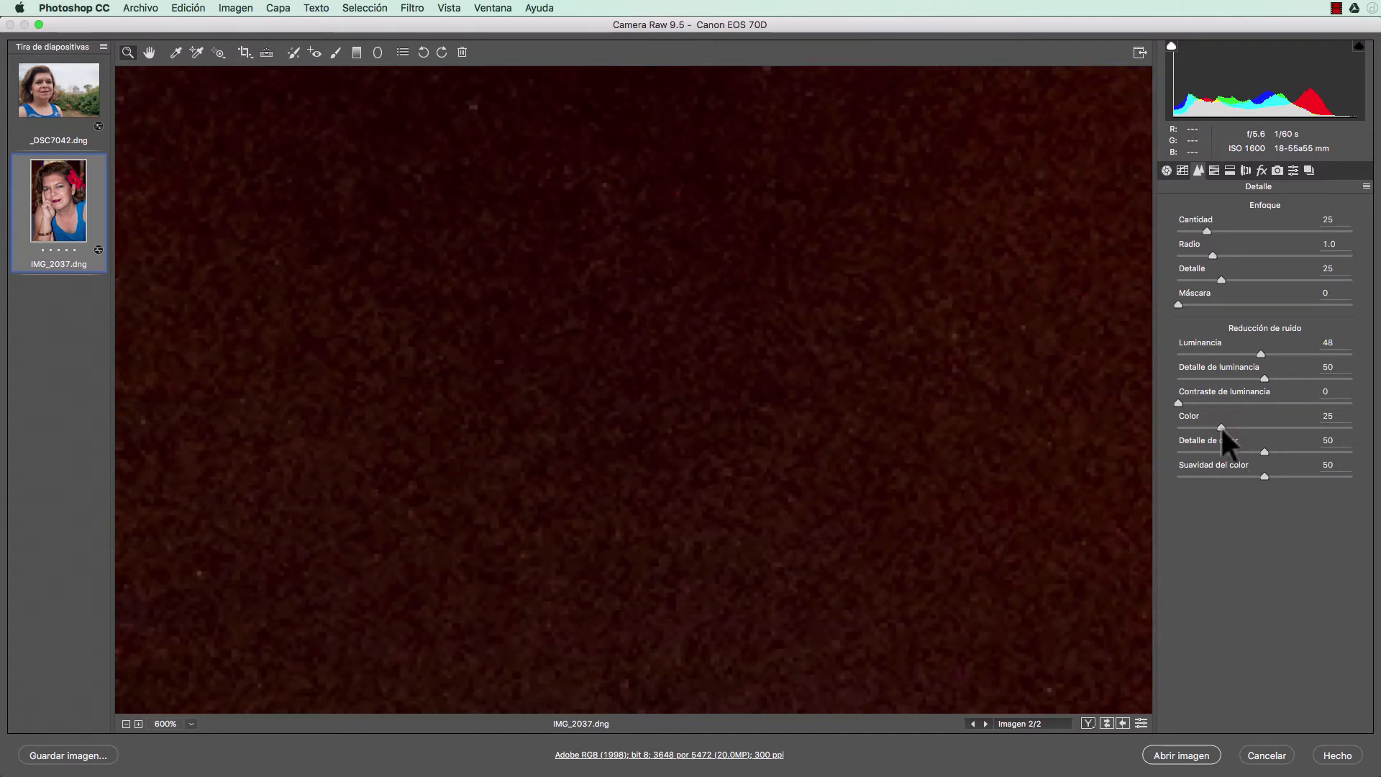
{"action": "left_click_drag", "start_coordinate": [1221, 429], "coordinate": [1335, 426]}
{"action": "left_click_drag", "start_coordinate": [1263, 451], "coordinate": [1322, 474]}
Inspect the colour noise reduction from the background to the hair, and set Color to 0 for comparison.
{"action": "left_click_drag", "start_coordinate": [813, 365], "coordinate": [364, 154]}
{"action": "left_click_drag", "start_coordinate": [809, 384], "coordinate": [497, 145]}
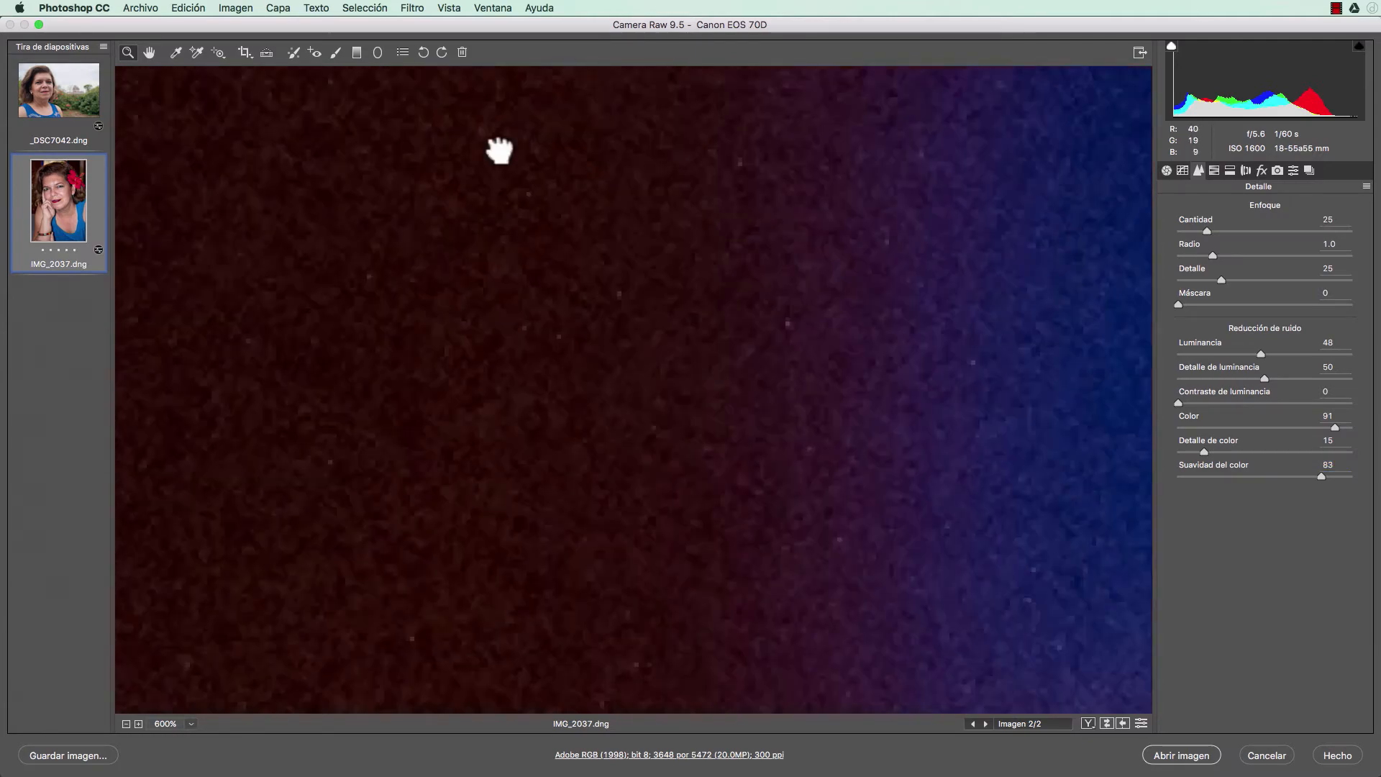
{"action": "left_click_drag", "start_coordinate": [740, 290], "coordinate": [355, 206]}
{"action": "left_click_drag", "start_coordinate": [641, 243], "coordinate": [341, 189]}
{"action": "left_click_drag", "start_coordinate": [676, 285], "coordinate": [210, 229]}
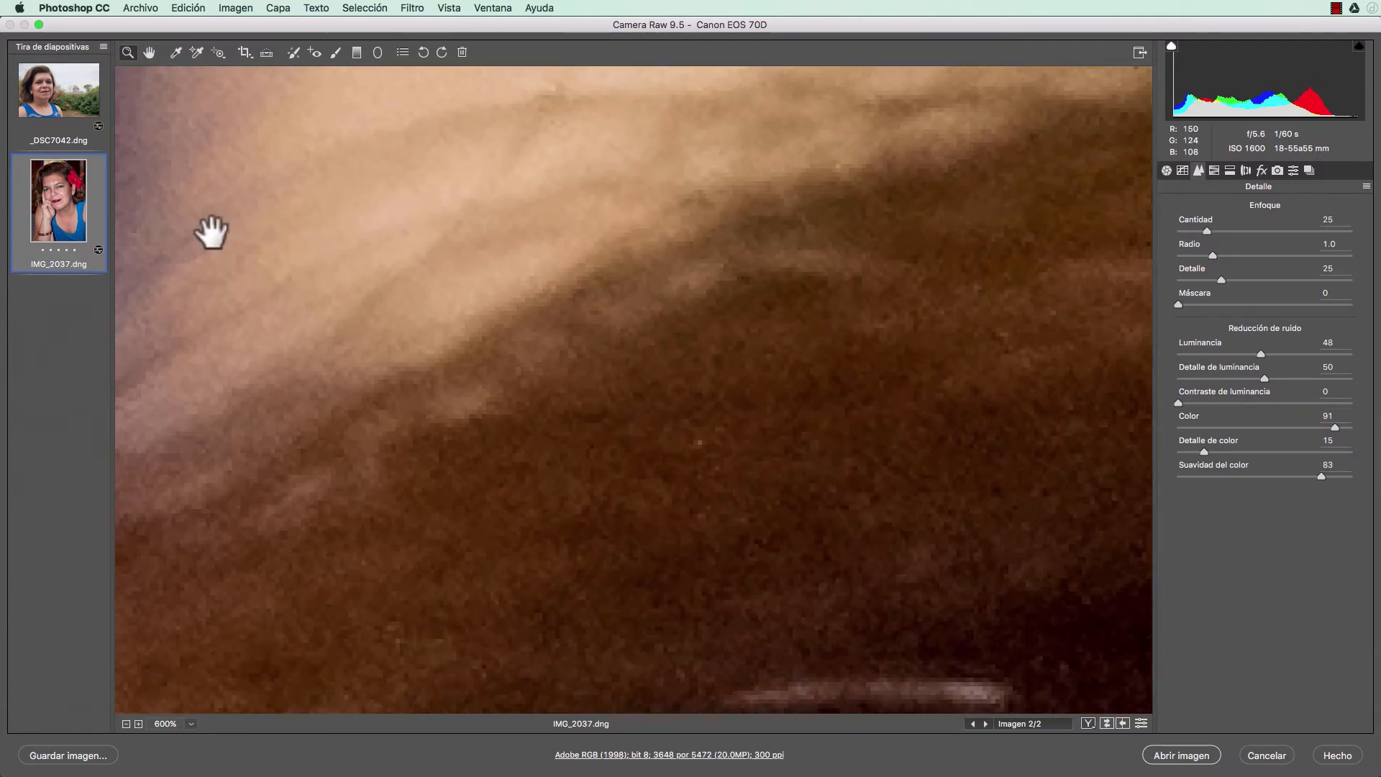
{"action": "left_click_drag", "start_coordinate": [591, 293], "coordinate": [321, 182]}
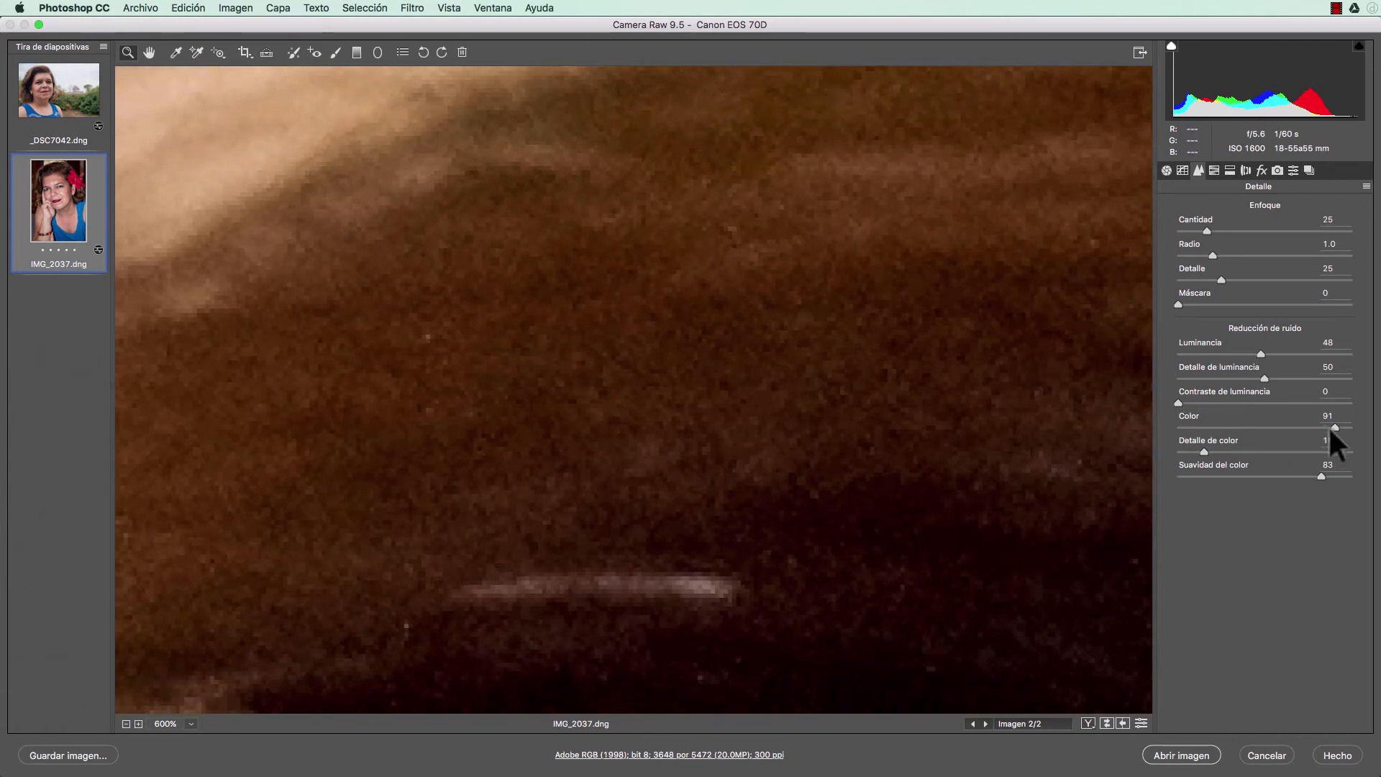
{"action": "left_click_drag", "start_coordinate": [1332, 429], "coordinate": [1139, 428]}
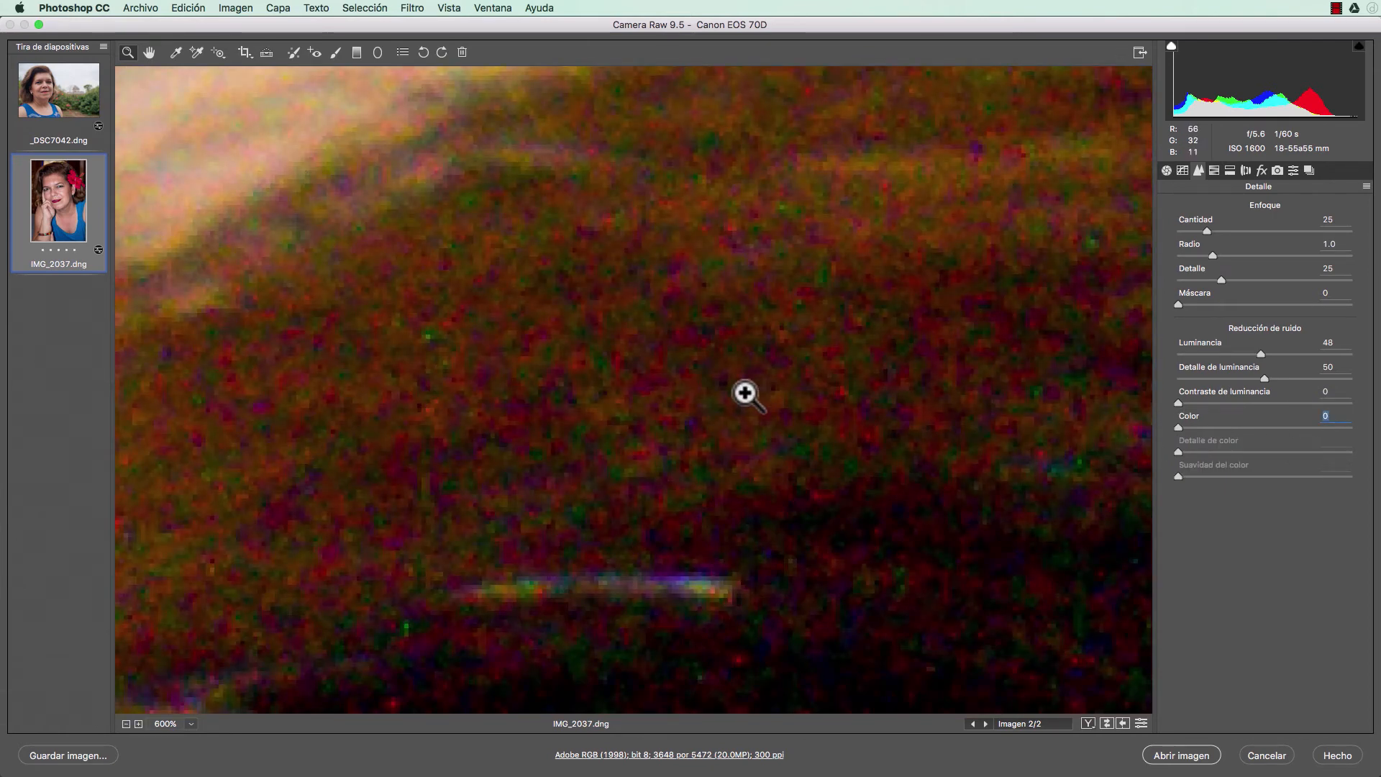
Examine the unreduced colour noise in the hair, skin and whole portrait at close and overall magnifications.
{"action": "left_click_drag", "start_coordinate": [740, 392], "coordinate": [597, 171]}
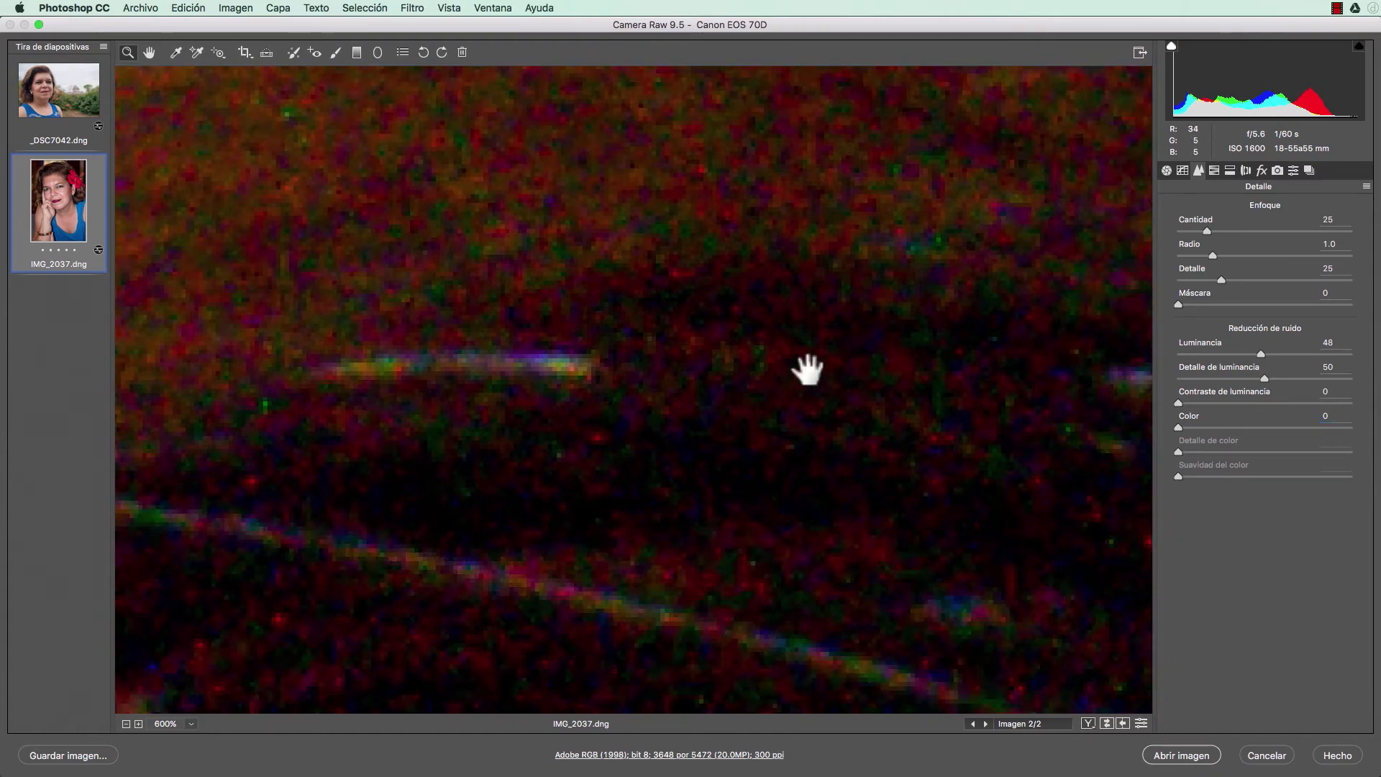
{"action": "left_click_drag", "start_coordinate": [807, 370], "coordinate": [487, 197]}
{"action": "left_click_drag", "start_coordinate": [787, 350], "coordinate": [428, 231]}
{"action": "left_click_drag", "start_coordinate": [803, 378], "coordinate": [592, 278]}
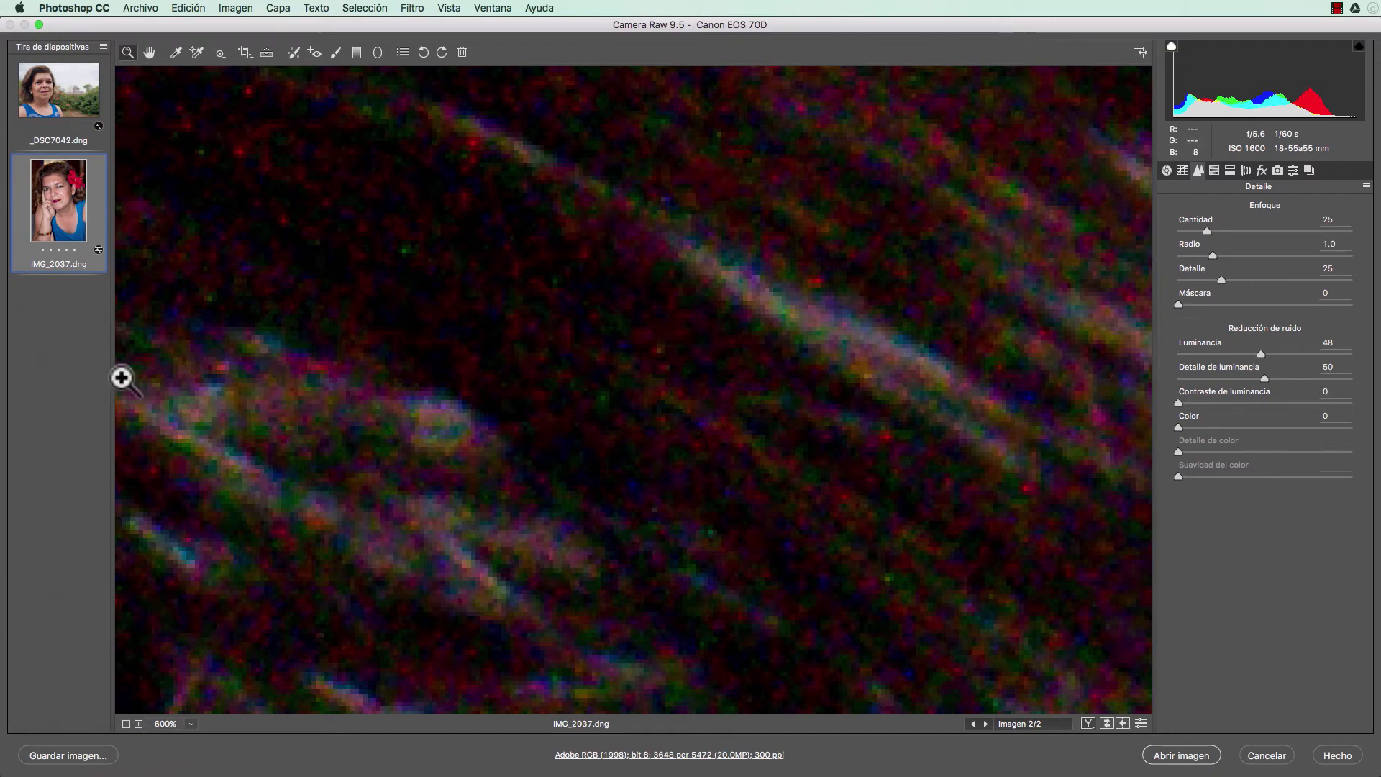
{"action": "double_click", "coordinate": [124, 49]}
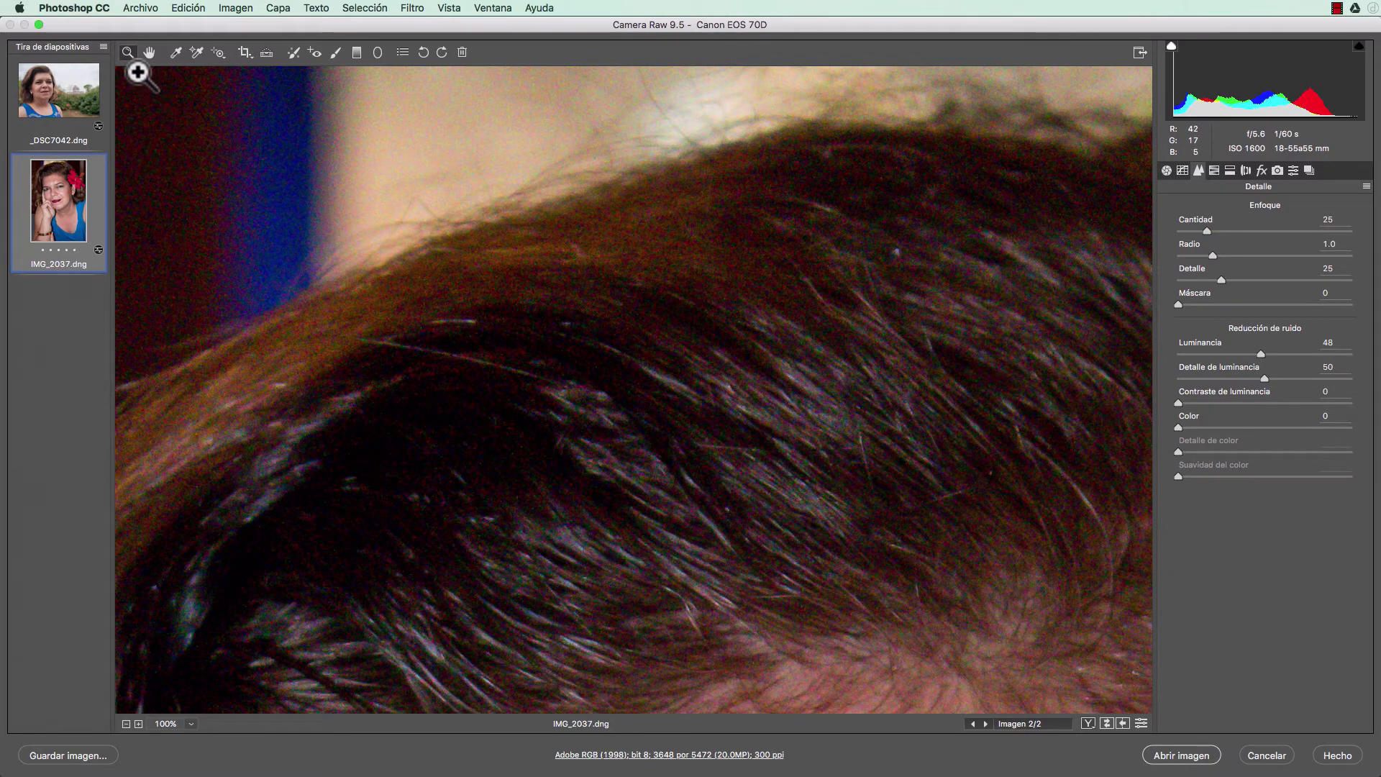
{"action": "double_click", "coordinate": [150, 54]}
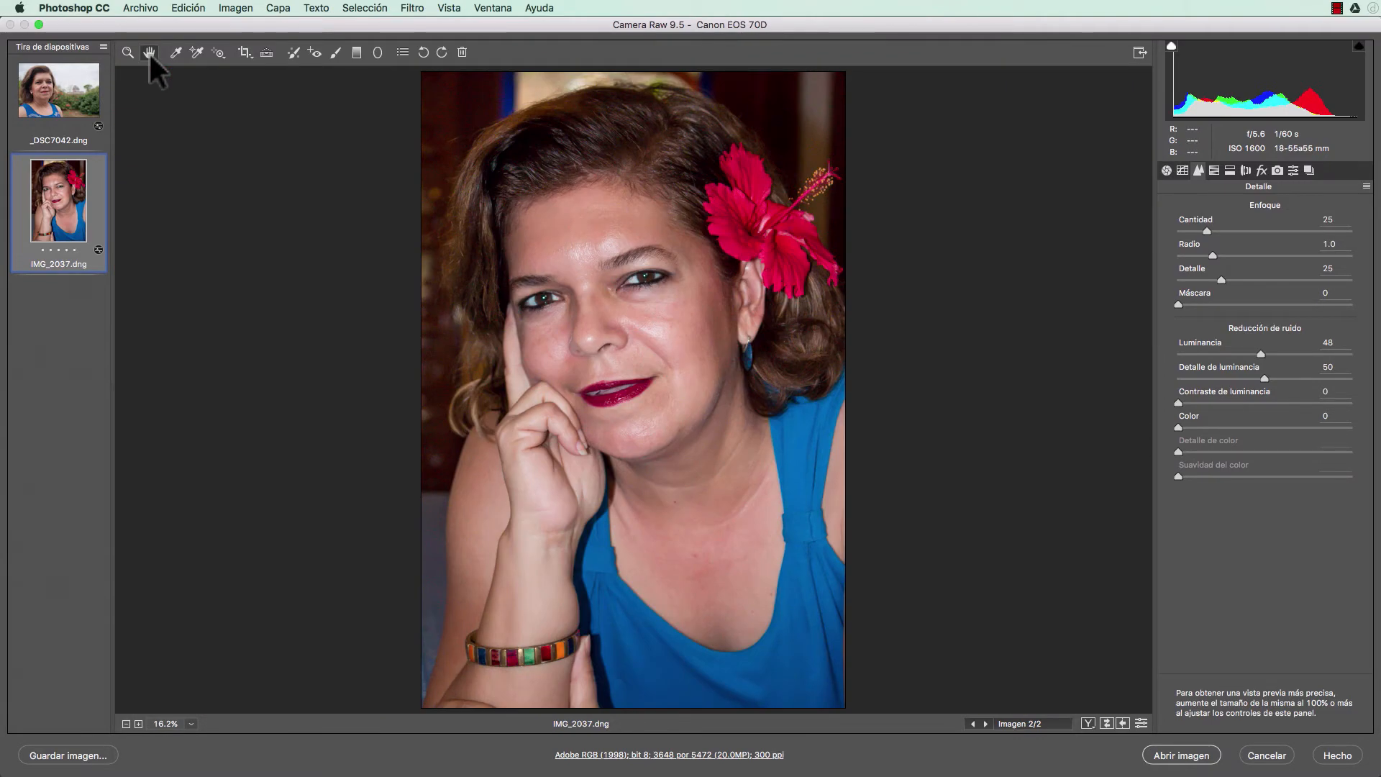
{"action": "double_click", "coordinate": [127, 54]}
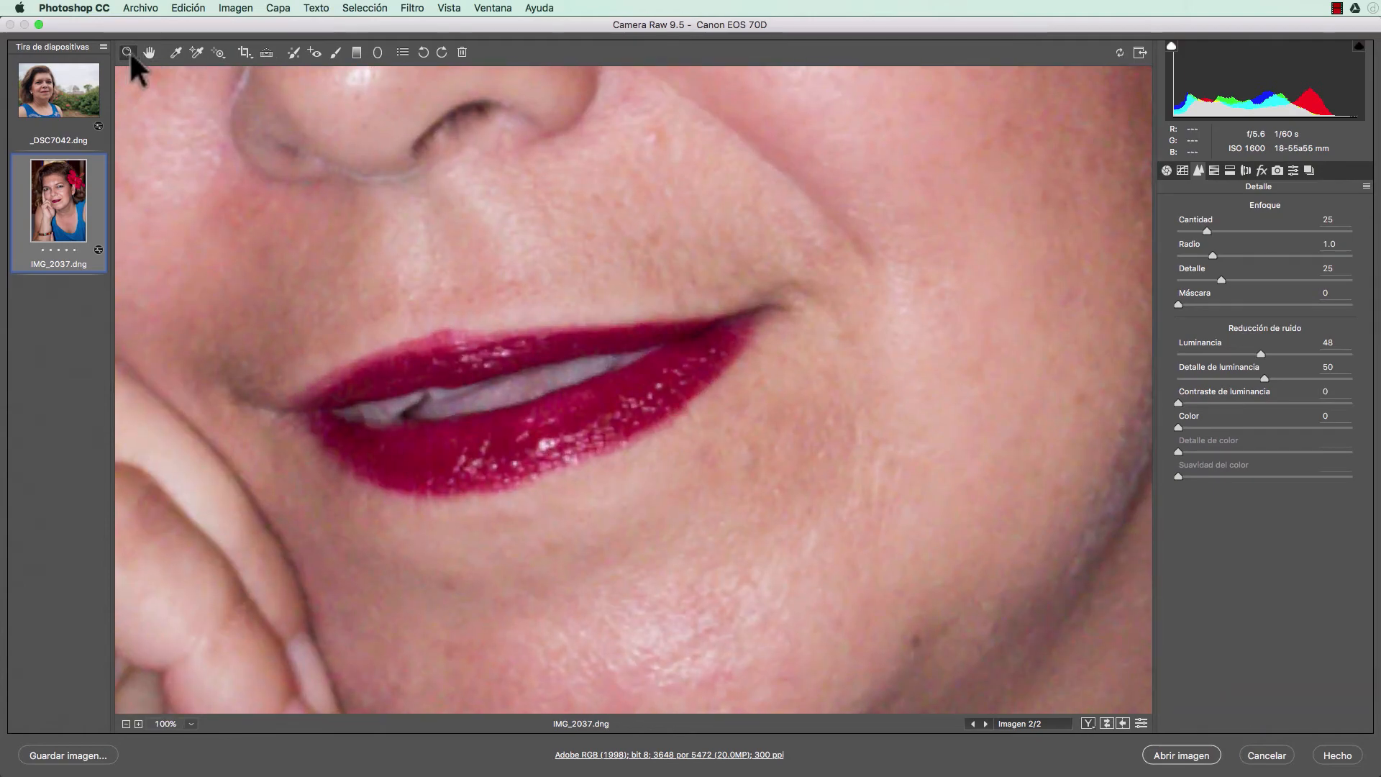
{"action": "left_click_drag", "start_coordinate": [539, 170], "coordinate": [551, 636]}
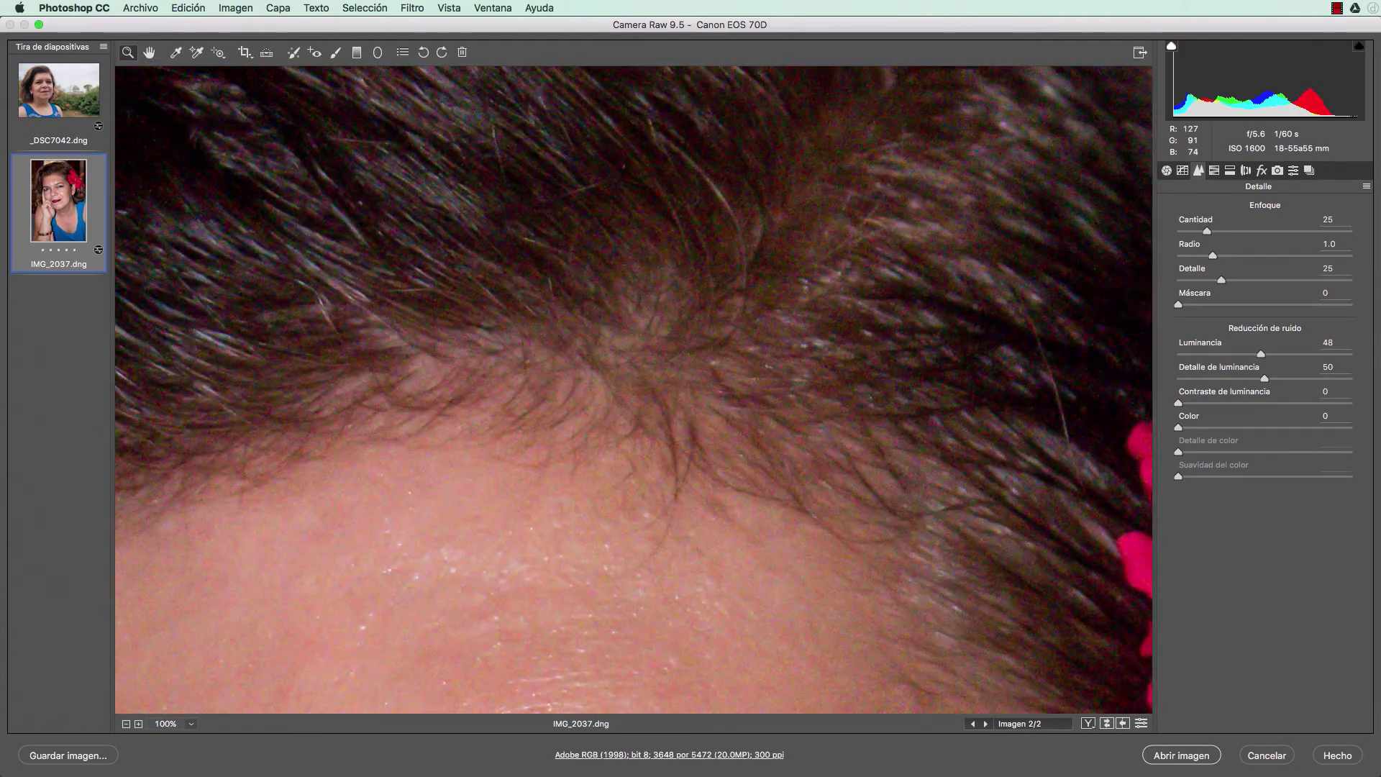
{"action": "left_click_drag", "start_coordinate": [510, 409], "coordinate": [847, 672]}
{"action": "left_click_drag", "start_coordinate": [597, 496], "coordinate": [791, 462]}
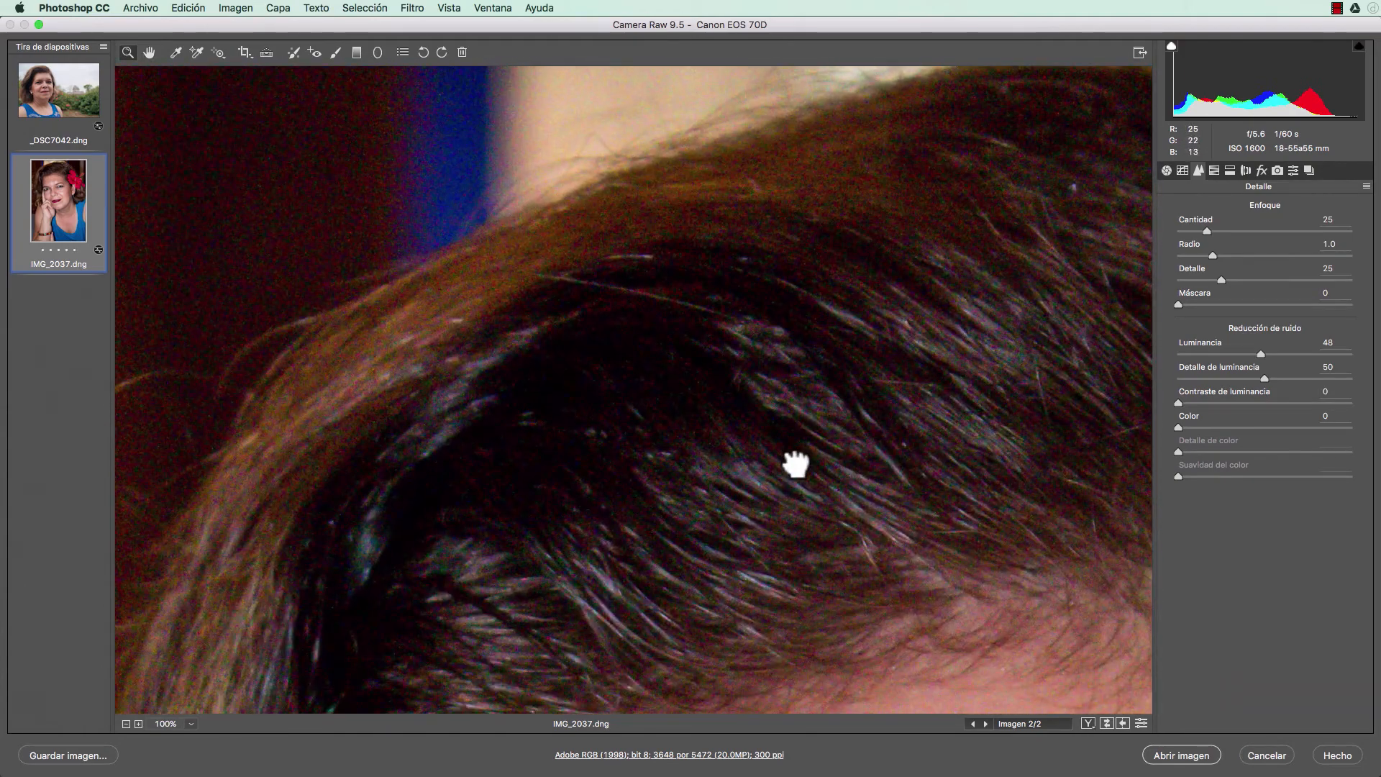
{"action": "left_click", "coordinate": [442, 298]}
{"action": "left_click", "coordinate": [669, 389]}
{"action": "mouse_move", "coordinate": [746, 386]}
{"action": "left_mouse_down"}
{"action": "mouse_move", "coordinate": [525, 292]}
{"action": "mouse_move", "coordinate": [589, 317]}
{"action": "left_mouse_up"}
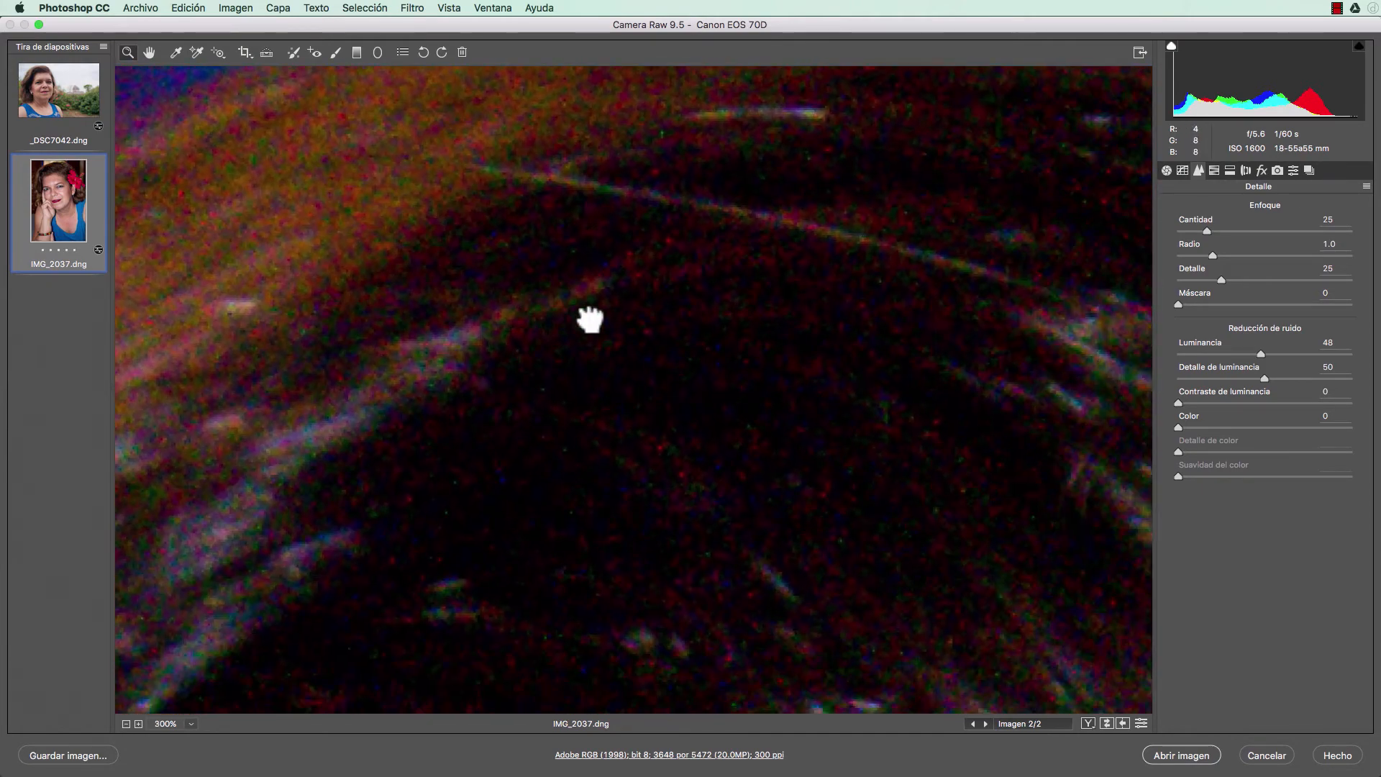
Set the colour noise reduction to Color 25, Detalle de color 26 and Suavidad del color 42.
{"action": "left_click", "coordinate": [1177, 455]}
{"action": "left_click_drag", "start_coordinate": [1177, 425], "coordinate": [1221, 425]}
{"action": "left_click", "coordinate": [1203, 451]}
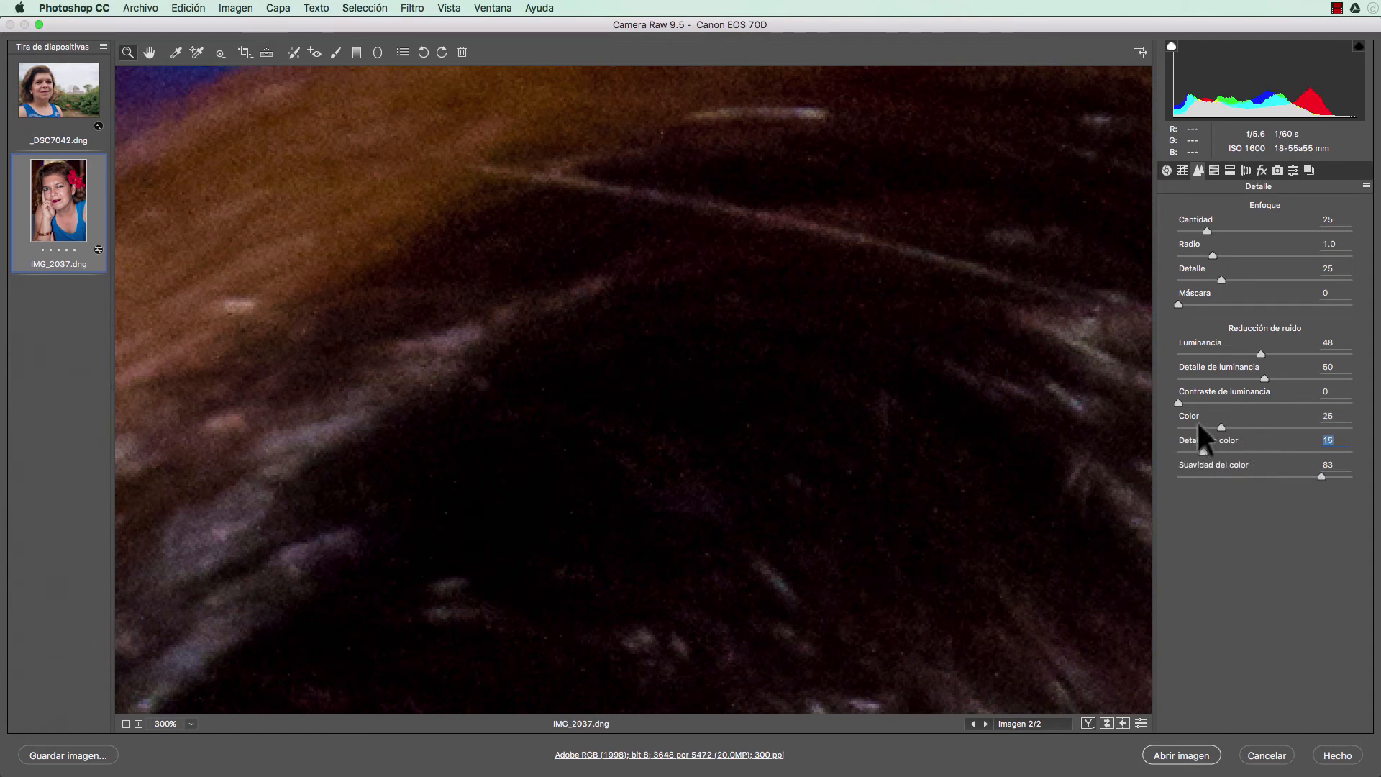
{"action": "left_click", "coordinate": [1221, 427]}
{"action": "mouse_move", "coordinate": [1202, 452]}
{"action": "left_mouse_down"}
{"action": "mouse_move", "coordinate": [1184, 451]}
{"action": "mouse_move", "coordinate": [1215, 452]}
{"action": "left_mouse_up"}
{"action": "left_click_drag", "start_coordinate": [1320, 476], "coordinate": [1250, 471]}
Compare the whole portrait with and without the adjustments by switching the preview off and on.
{"action": "double_click", "coordinate": [149, 47]}
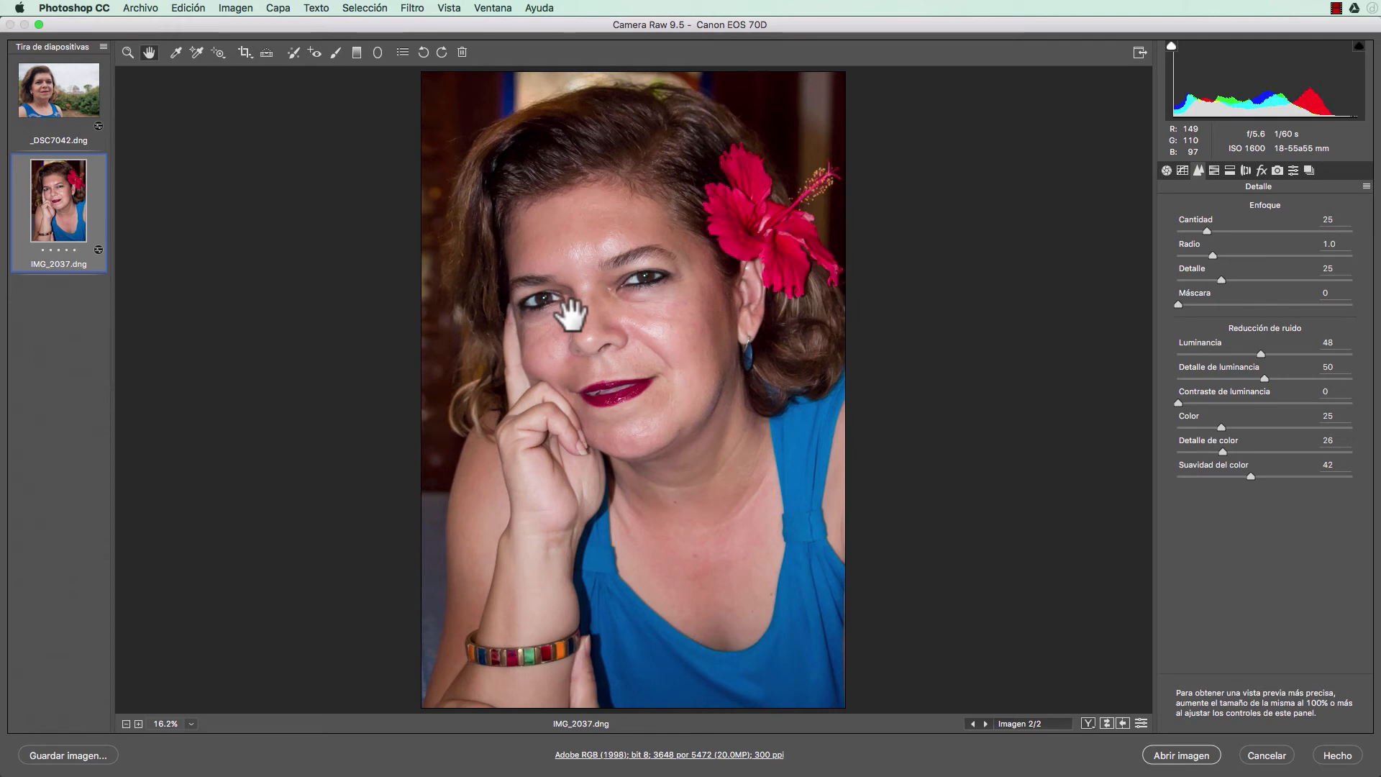
{"action": "key", "text": "p"}
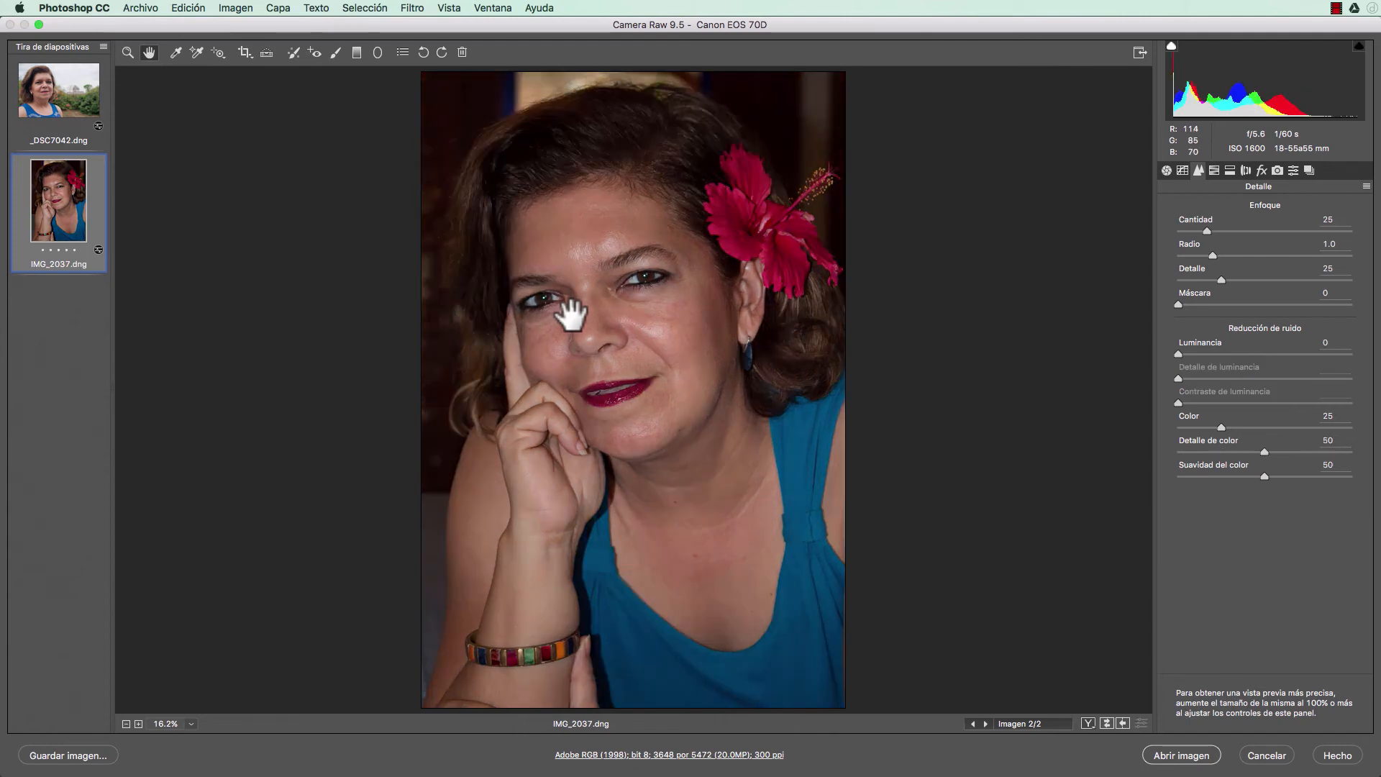
{"action": "key", "text": "p"}
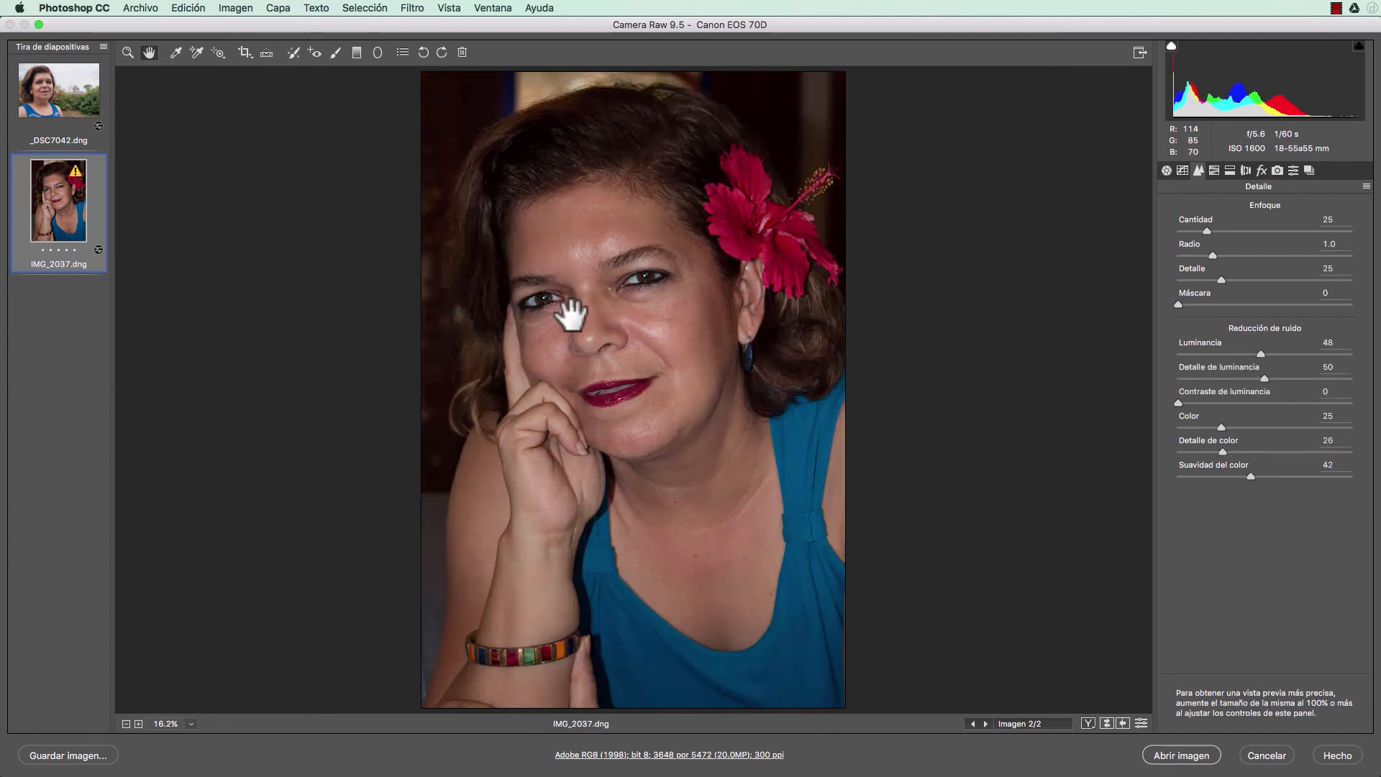